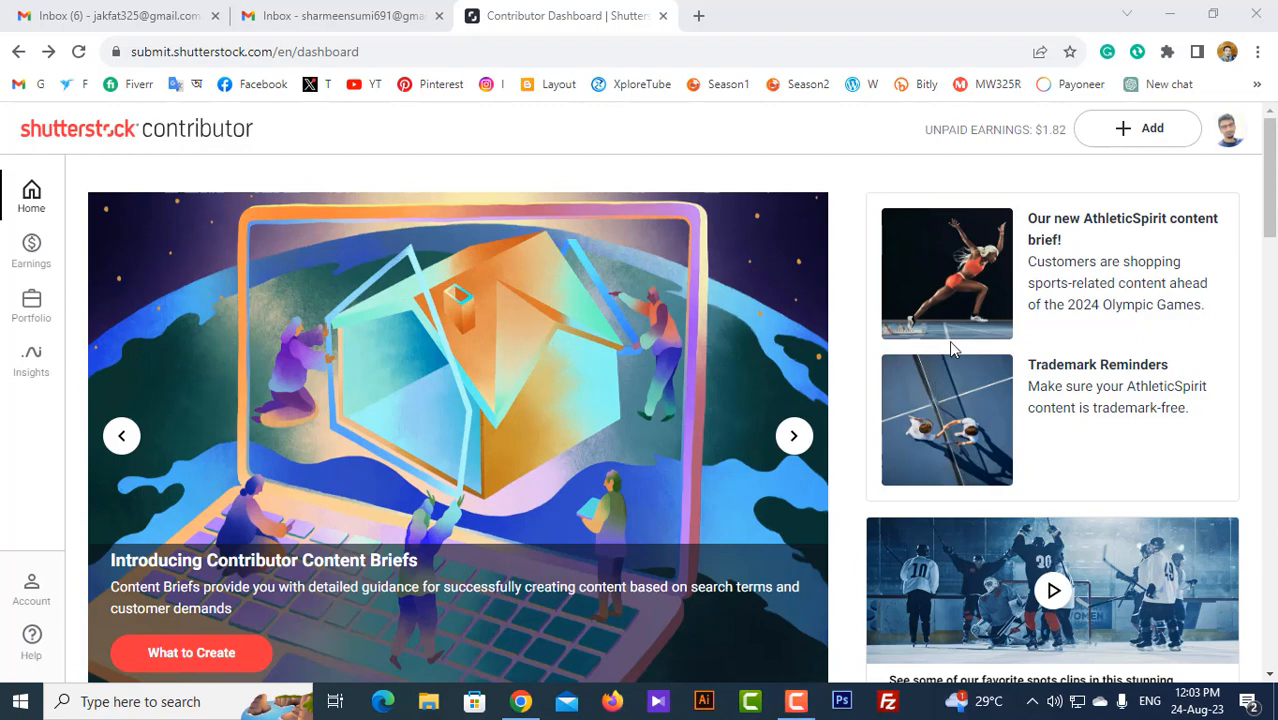
# Step: Minimize the browser, preview the salesman portrait from the desktop in Photos, then close it
pyautogui.click(520, 701)
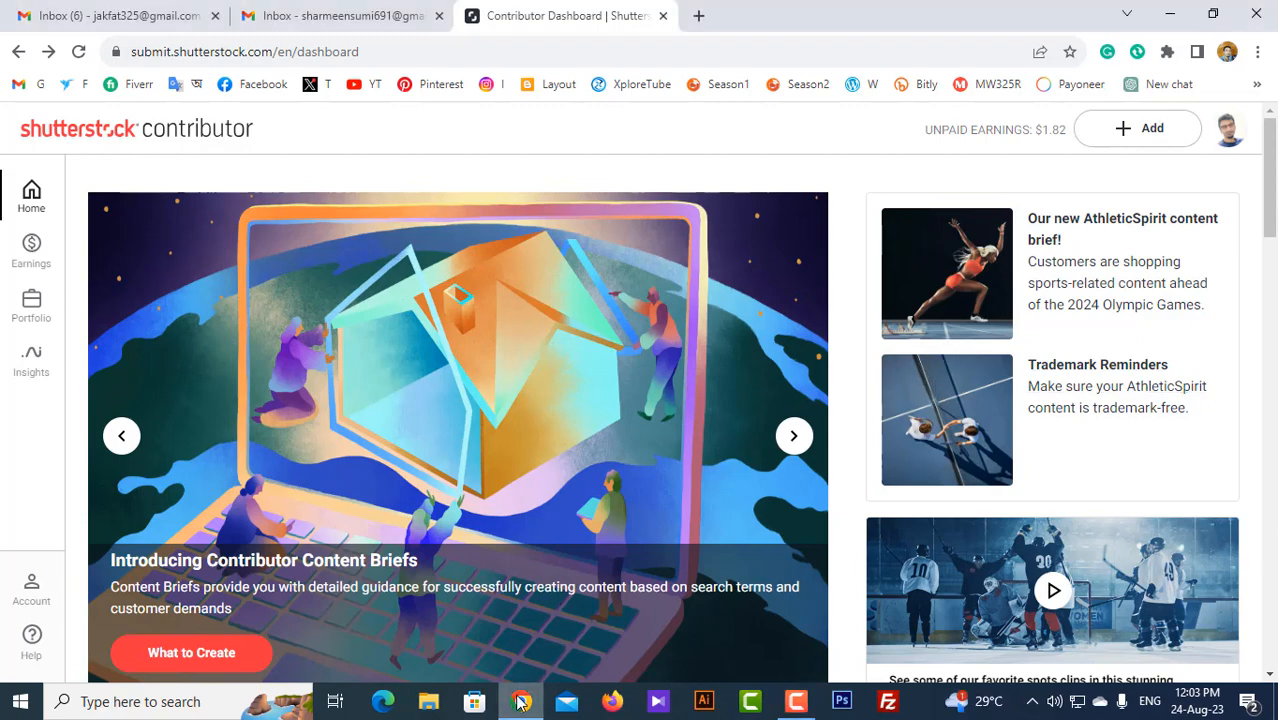
pyautogui.click(520, 701)
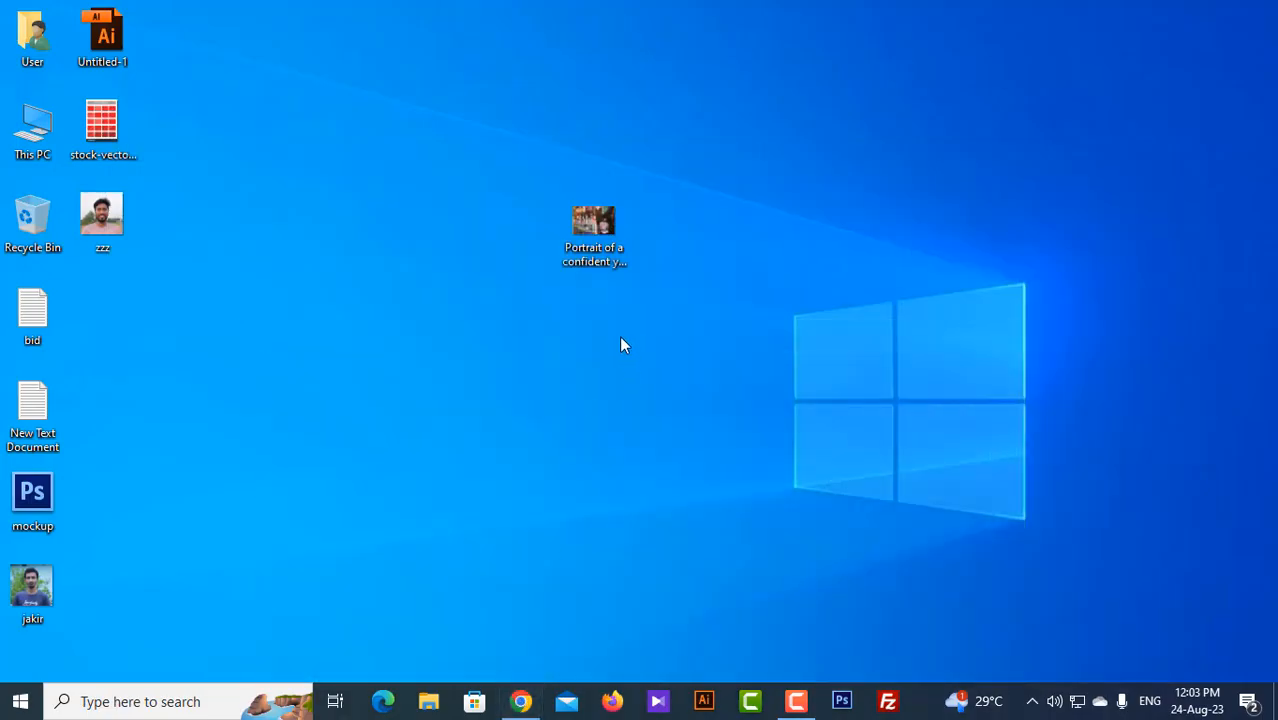
pyautogui.doubleClick(597, 227)
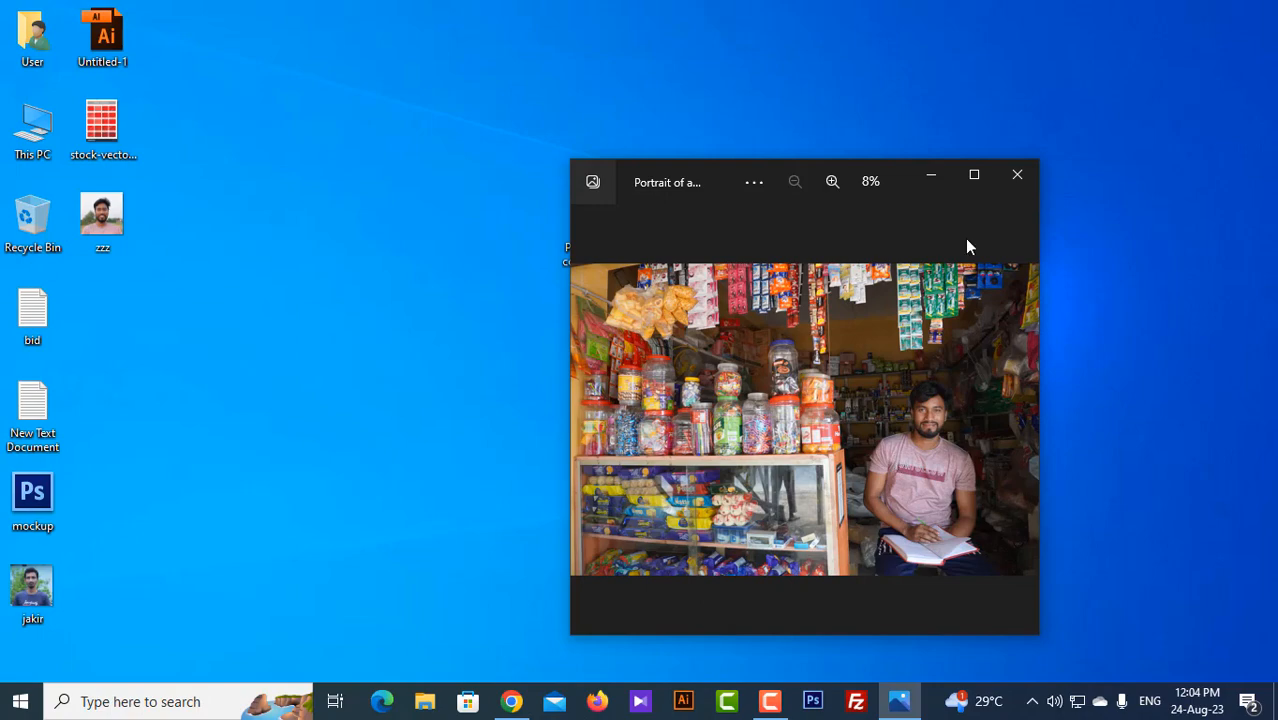
pyautogui.click(1016, 190)
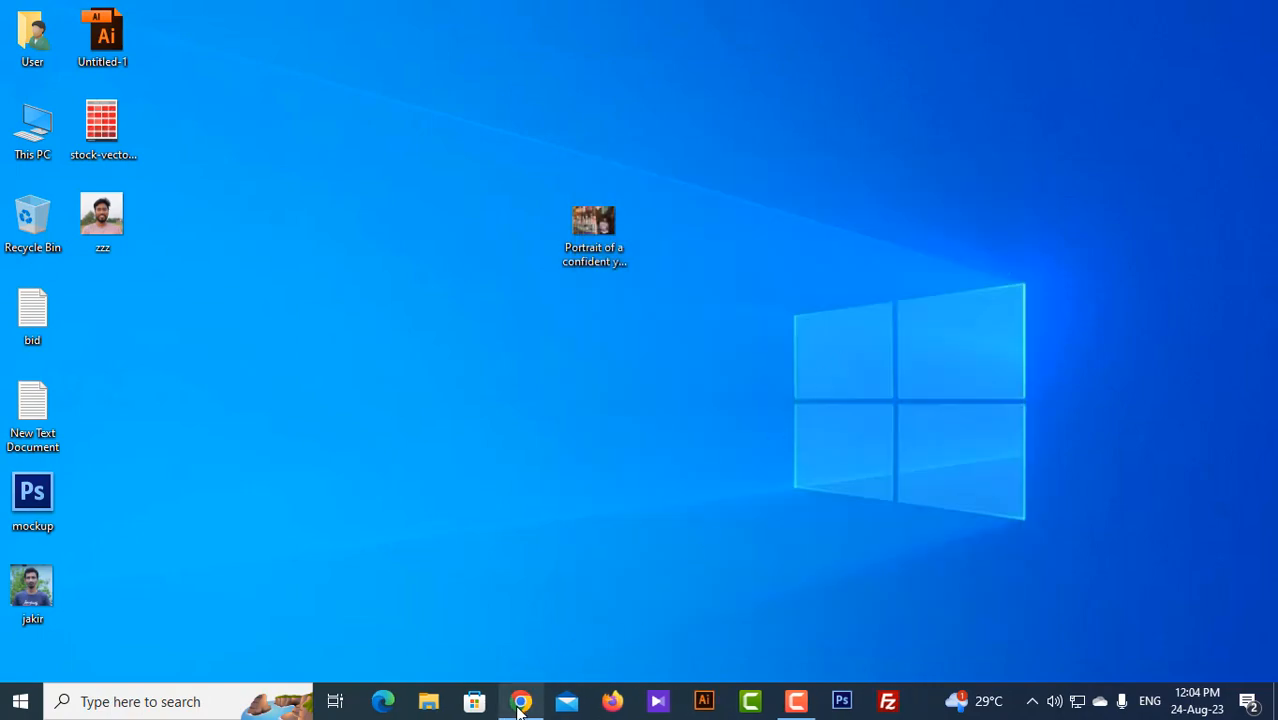
# Step: Upload the grocery-store salesman portrait from the Desktop via Add > Upload media
pyautogui.click(521, 701)
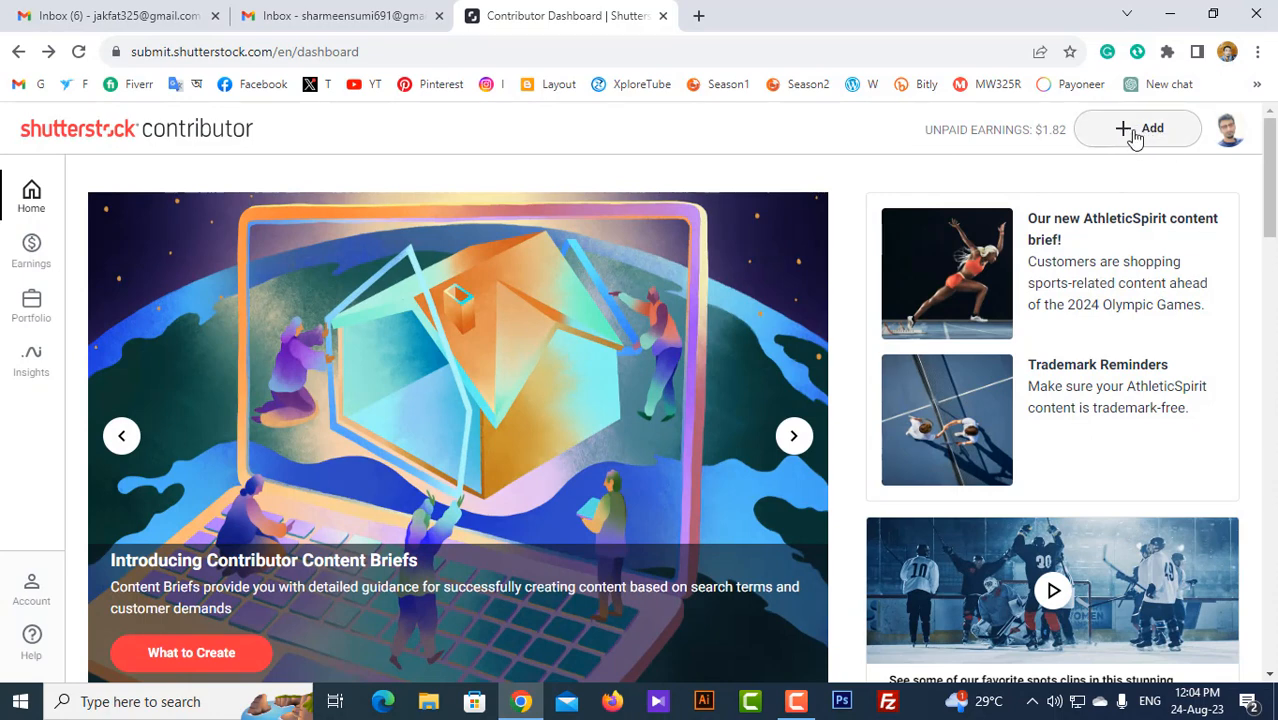
pyautogui.click(1135, 133)
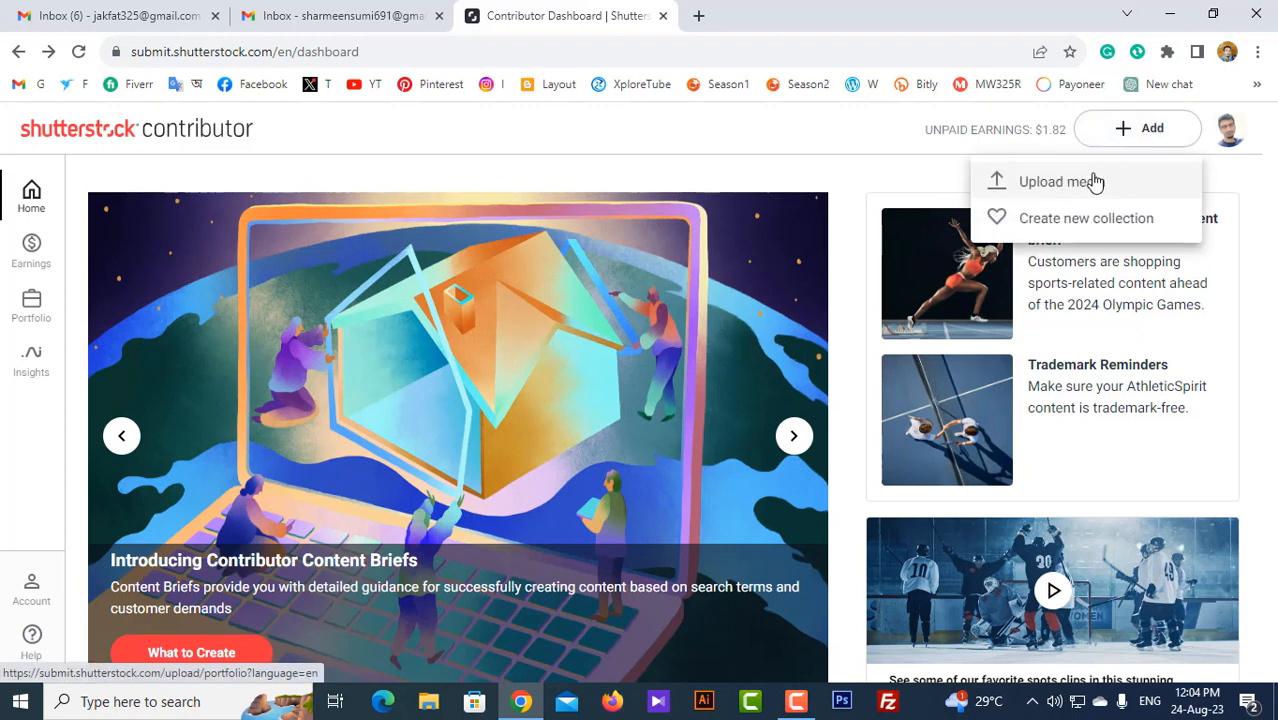
pyautogui.click(1067, 188)
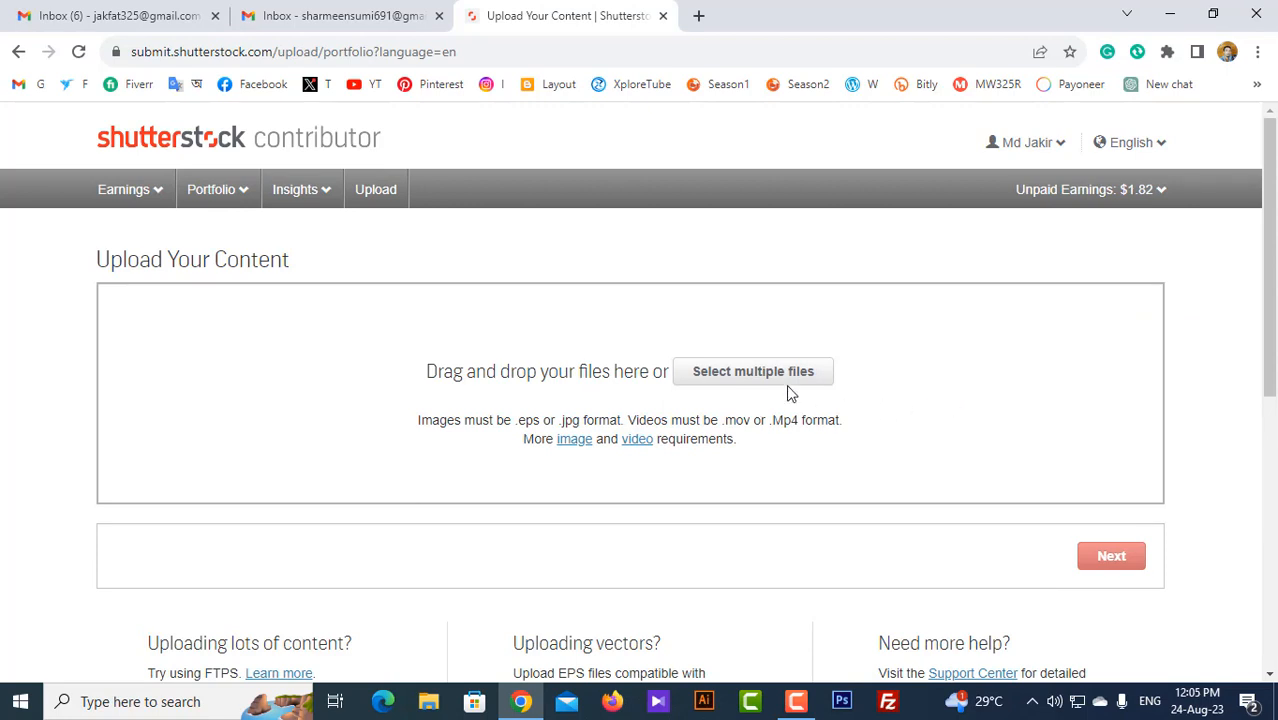
pyautogui.click(757, 380)
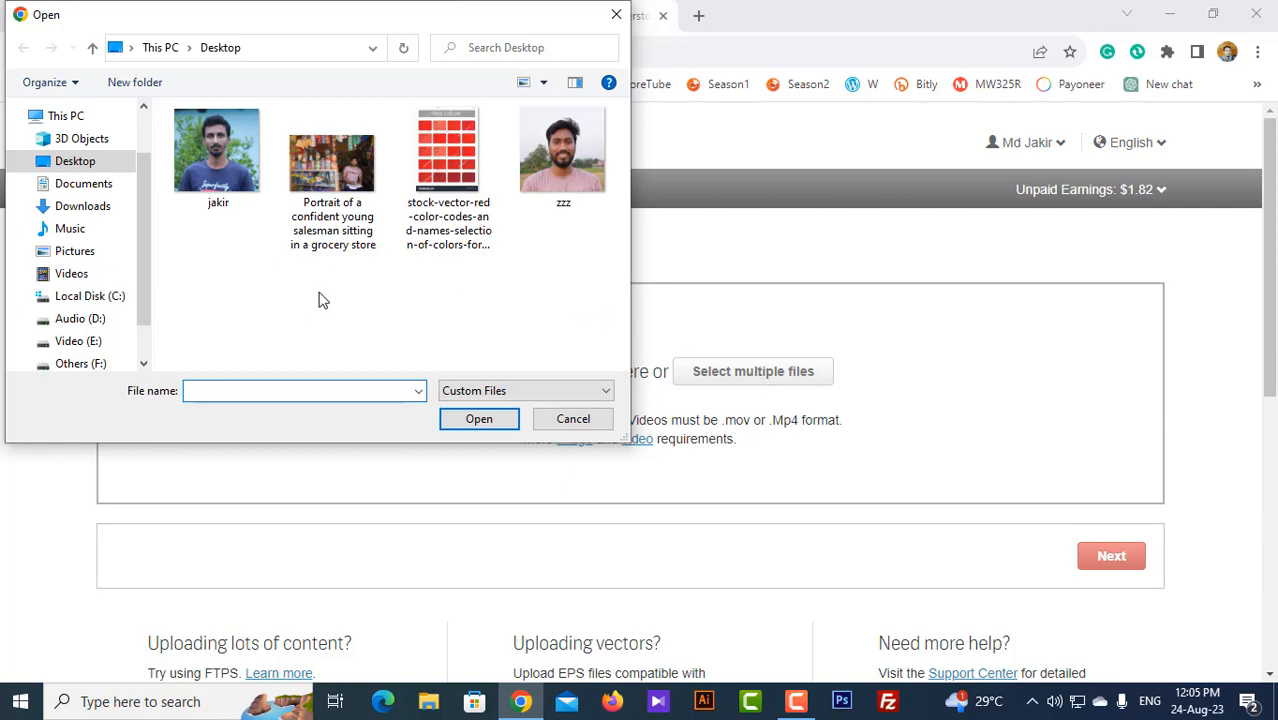
pyautogui.click(333, 172)
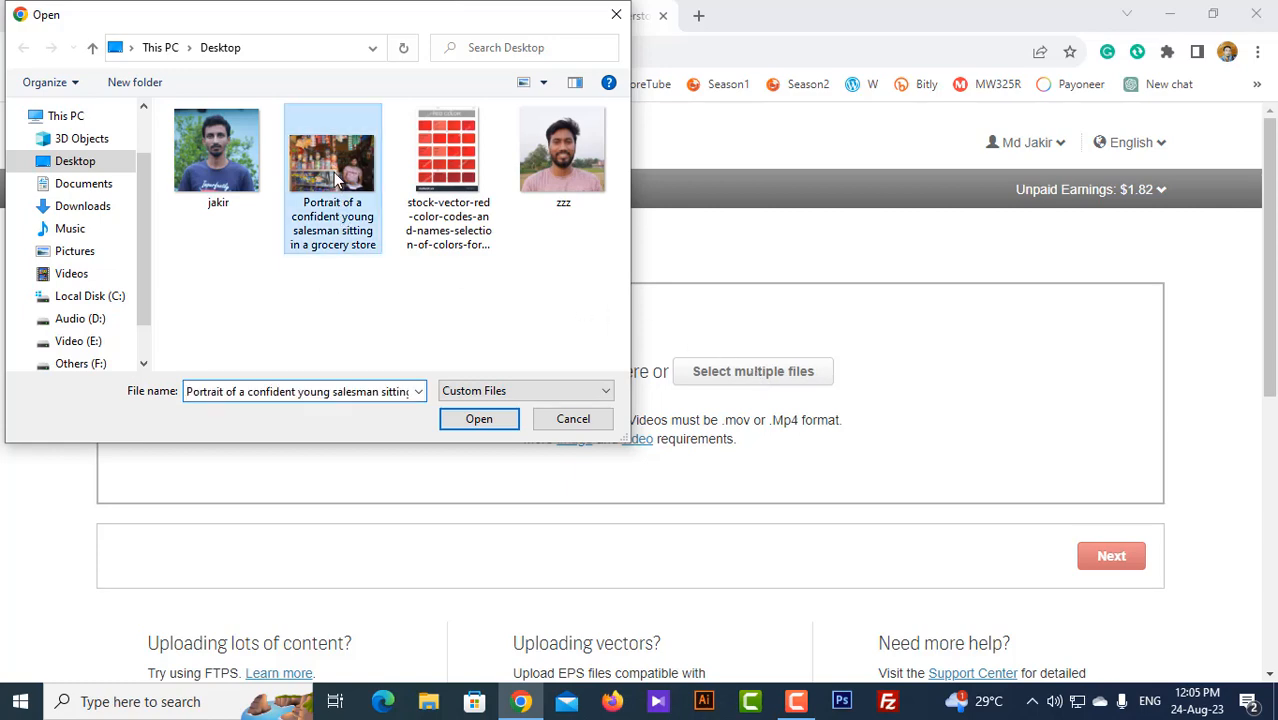
pyautogui.click(479, 421)
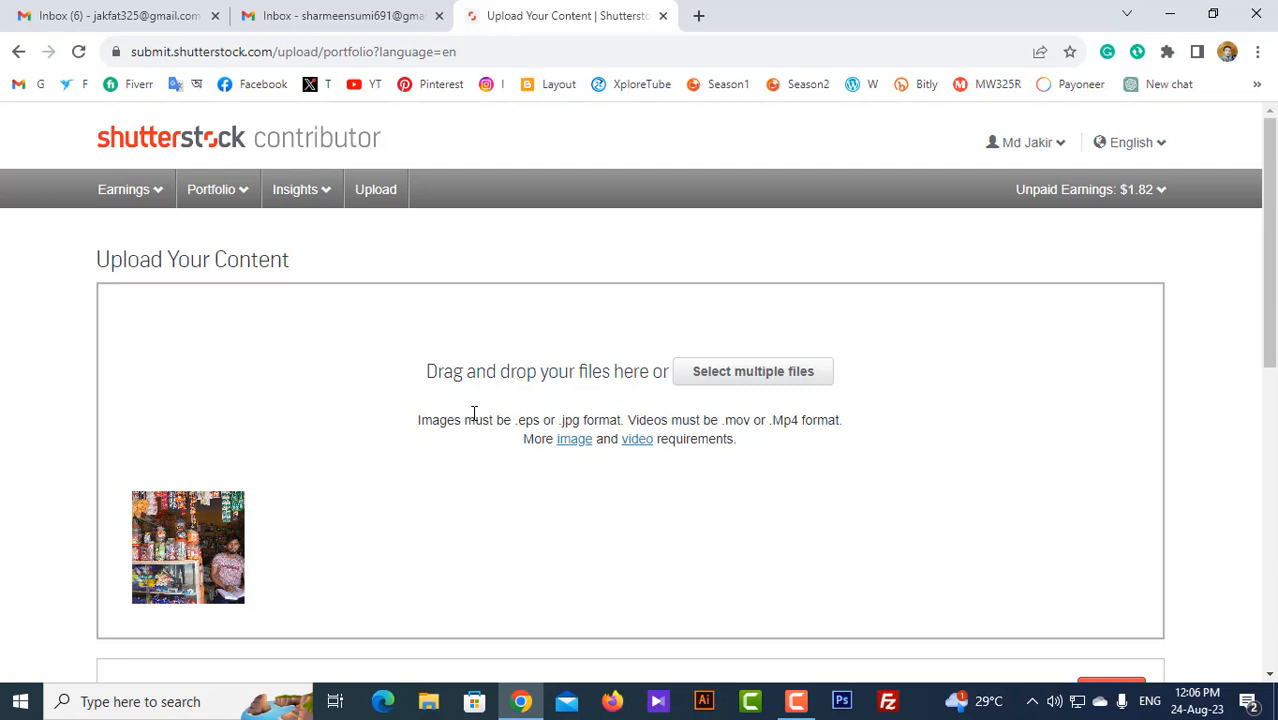
pyautogui.scroll(-3, 474, 414)
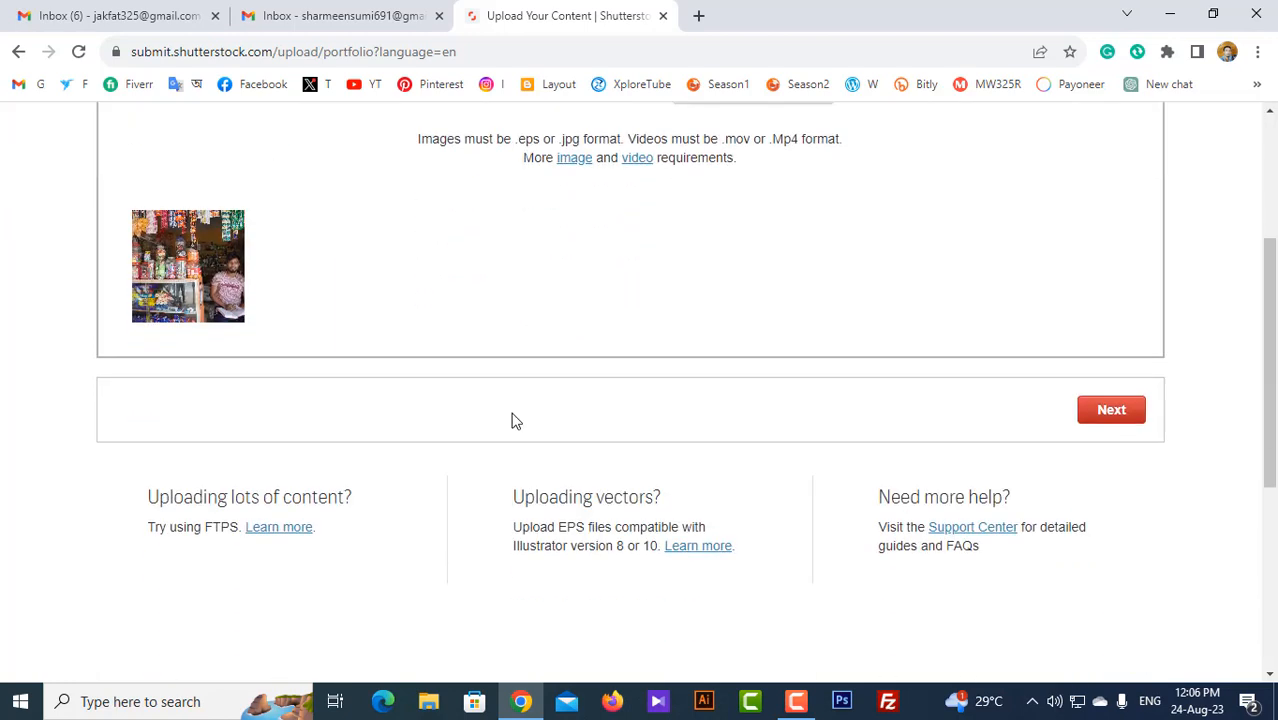
# Step: Move to Submit content, refresh the list and open the portrait's details form
pyautogui.click(1110, 412)
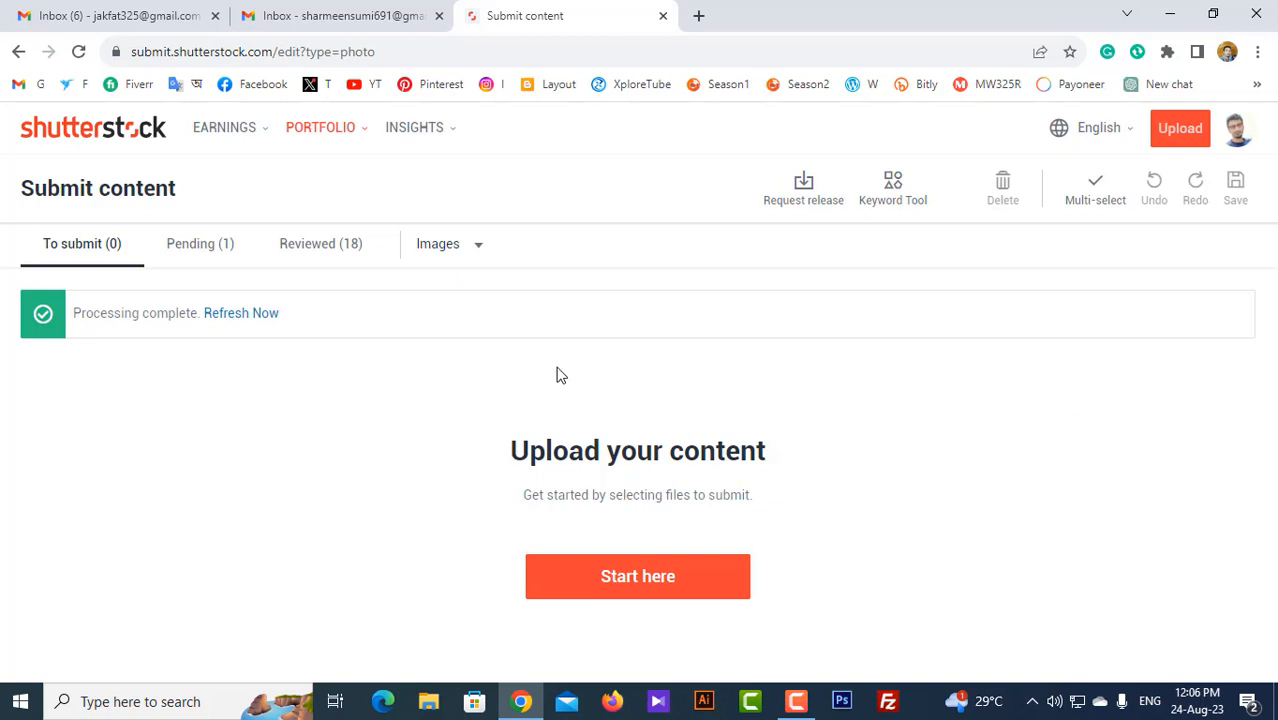
pyautogui.click(241, 314)
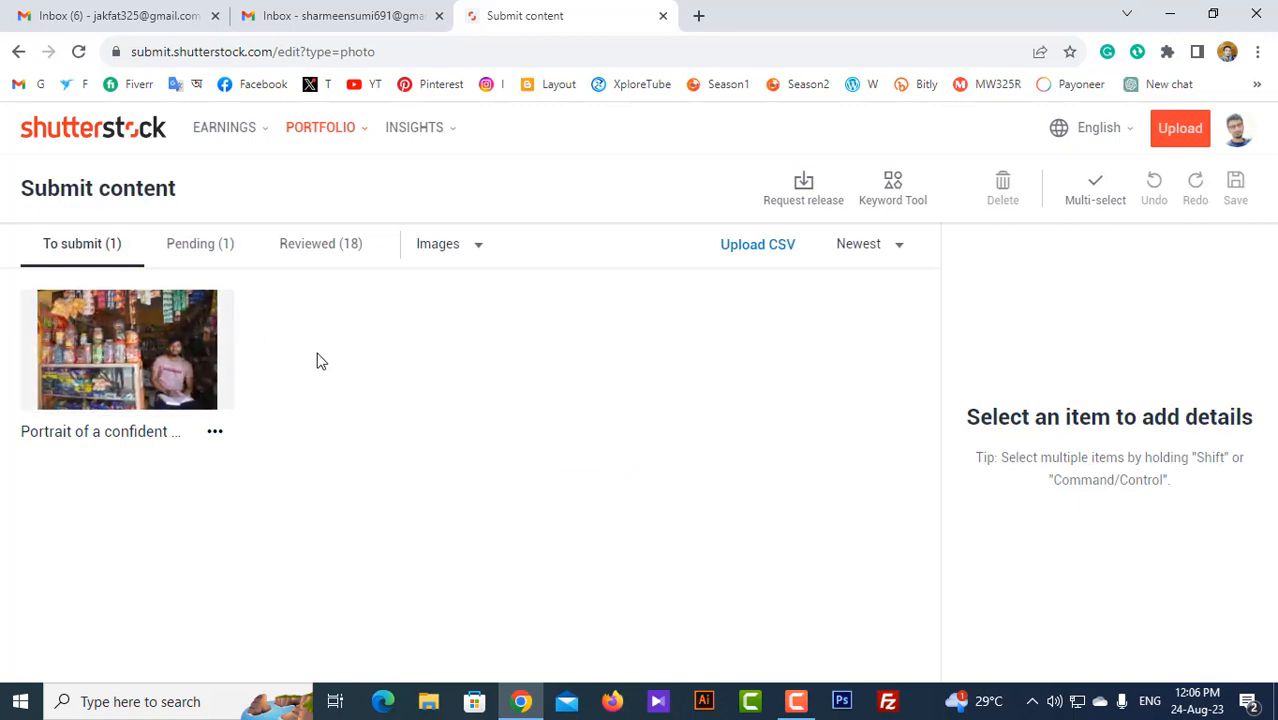
pyautogui.click(165, 363)
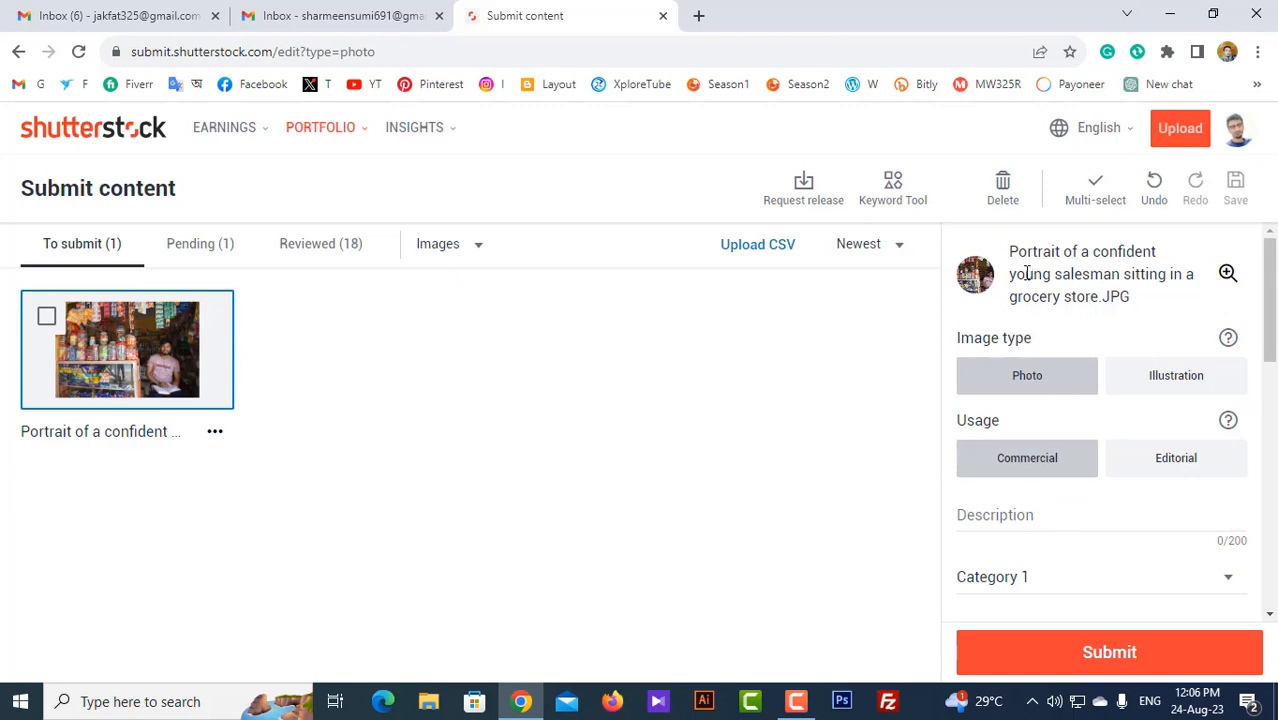
# Step: Paste the copied file name as the description 'Portrait of a confident young salesman sitting in a grocery store'
pyautogui.moveTo(1010, 252); pyautogui.dragTo(1097, 296)
pyautogui.hotkey('ctrl', 'c')
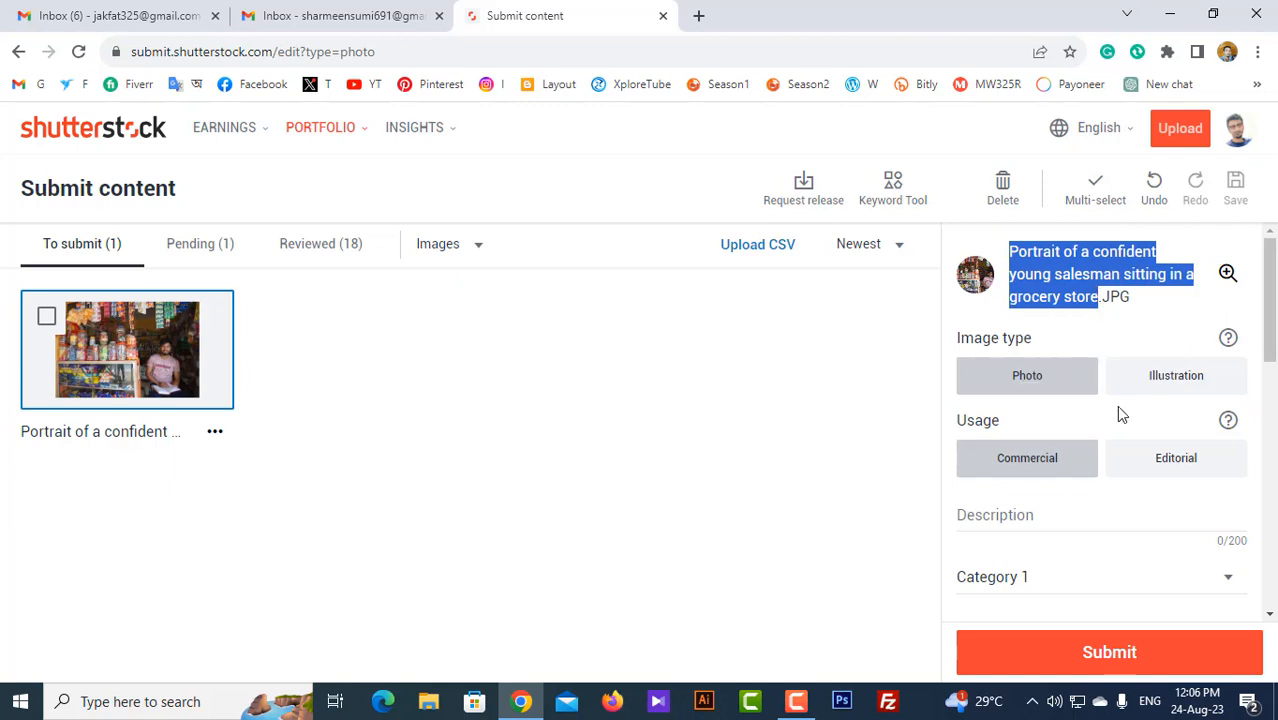
pyautogui.click(1019, 518)
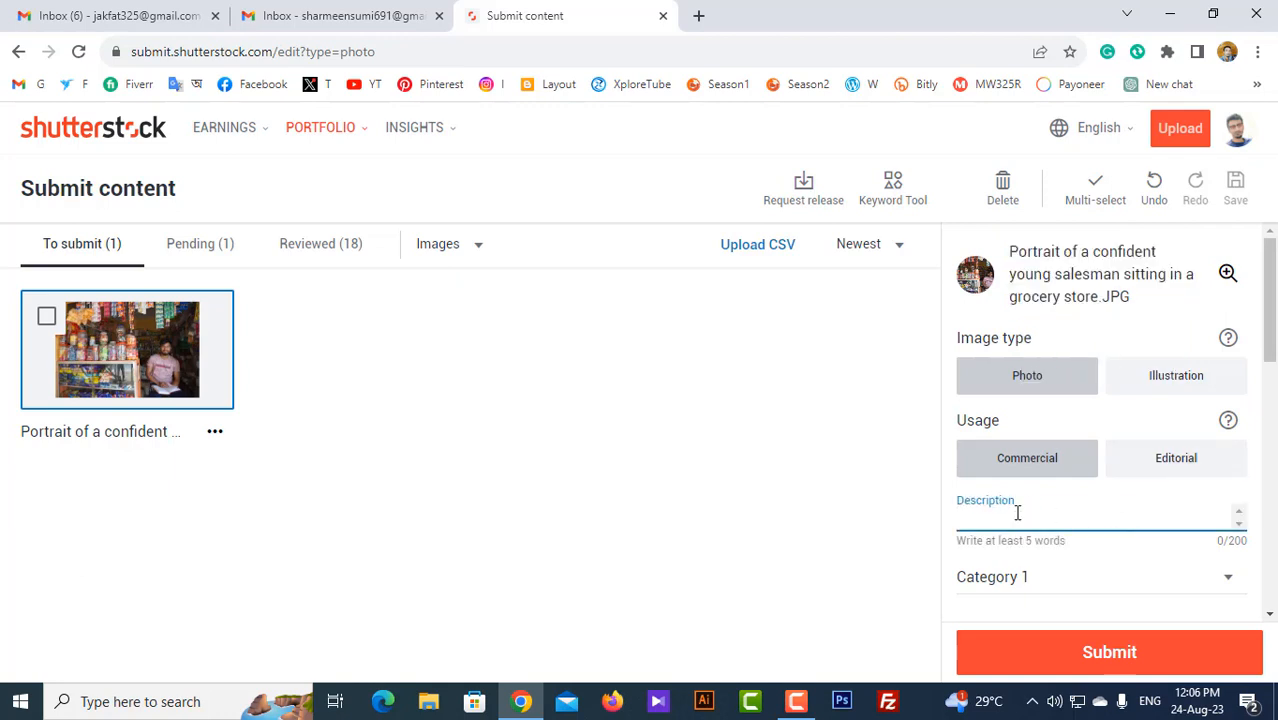
pyautogui.hotkey('ctrl', 'v')
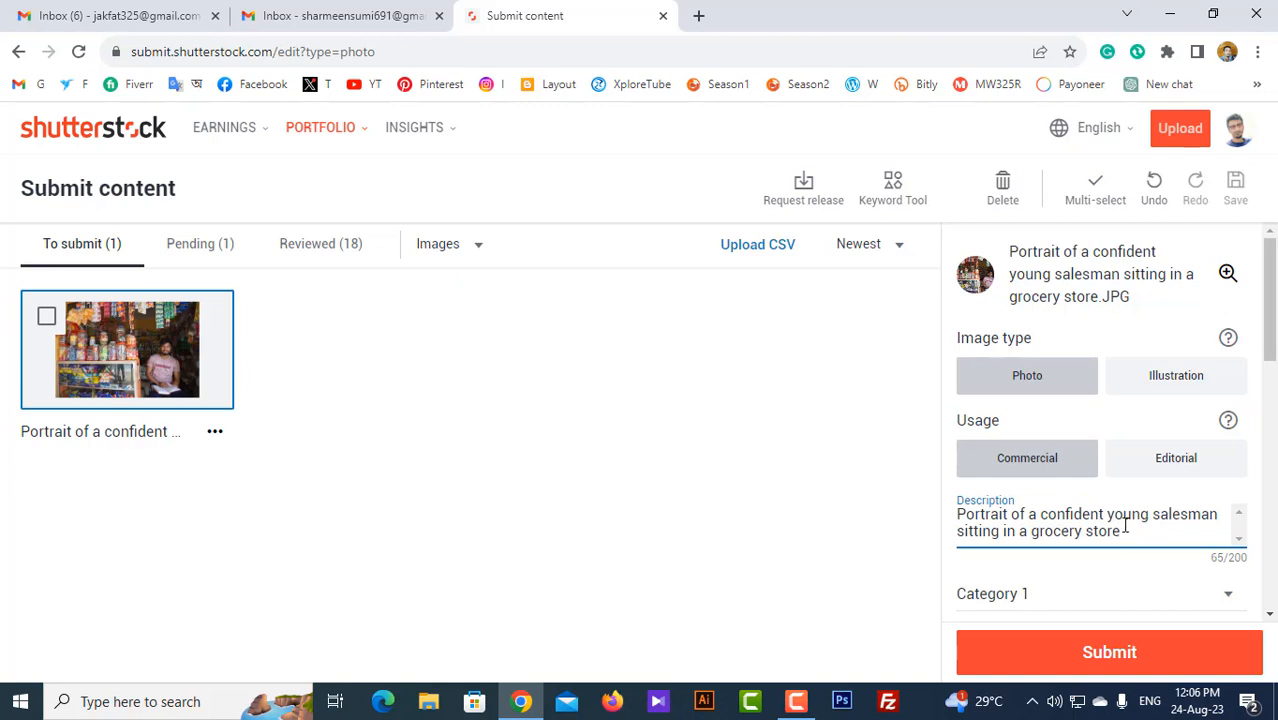
# Step: Set Category 1 to Business/Finance and Category 2 to People
pyautogui.scroll(-1, 1134, 538)
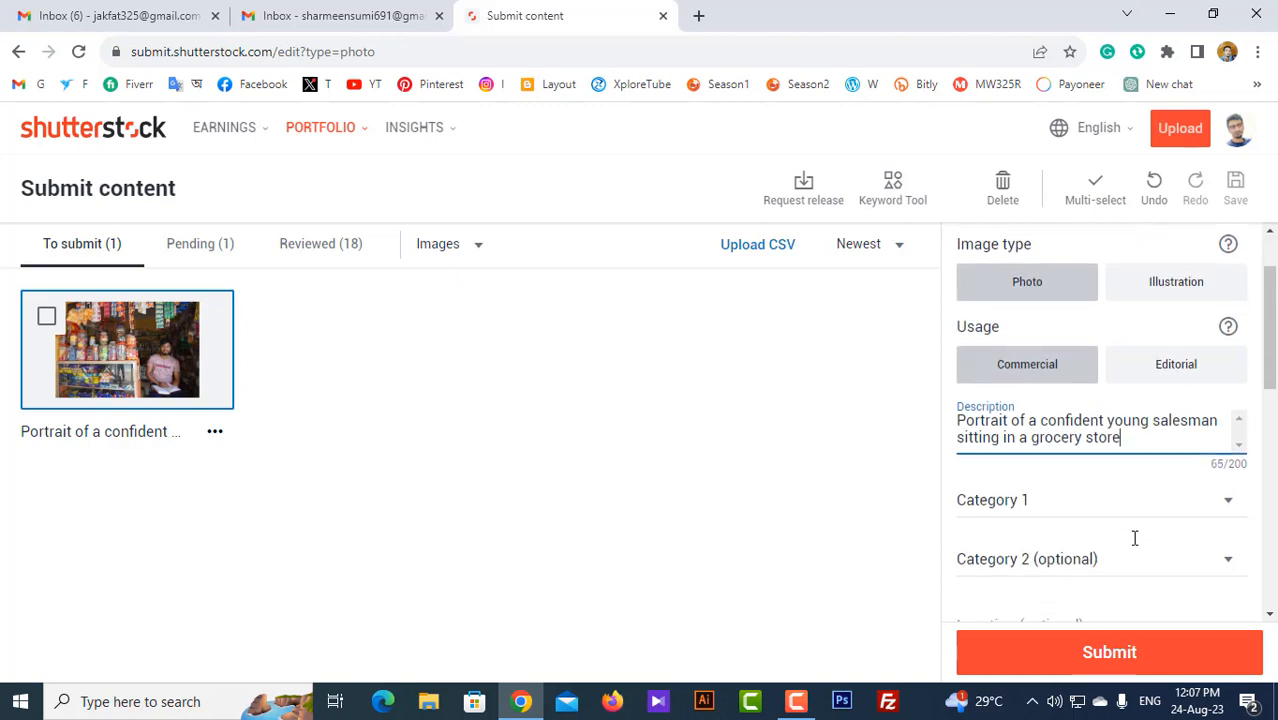
pyautogui.click(1068, 514)
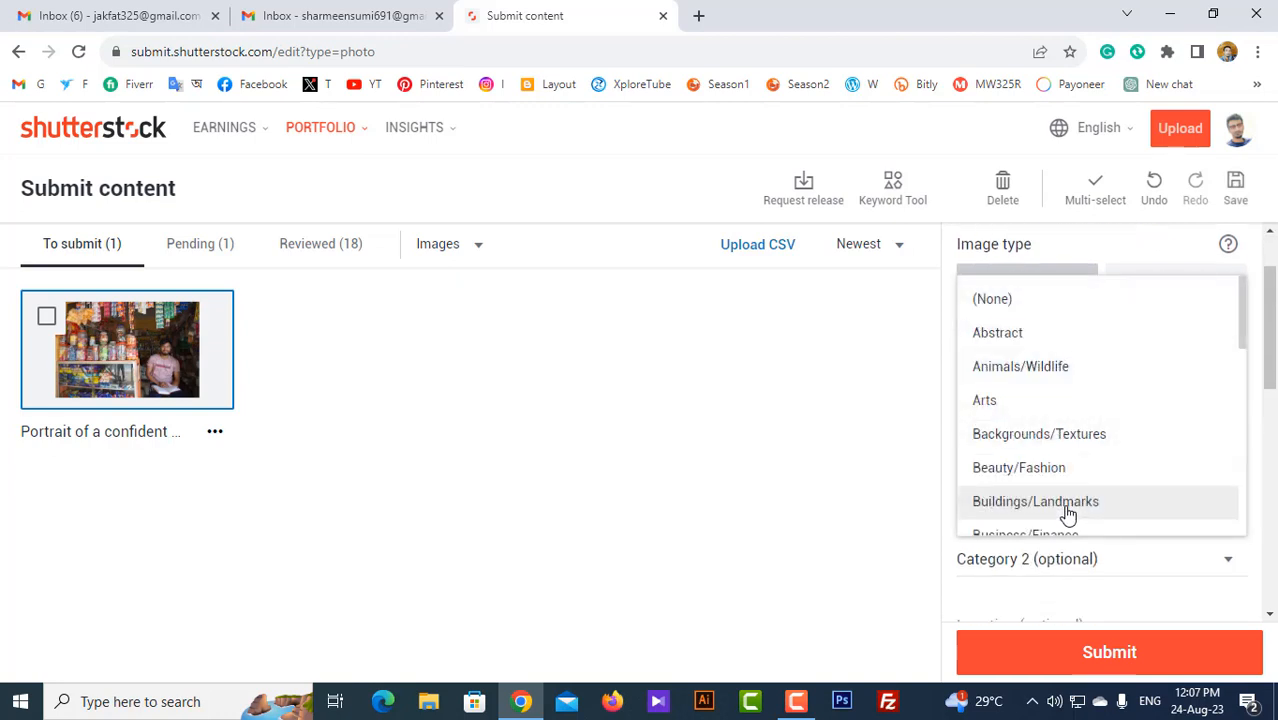
pyautogui.scroll(-2, 1067, 513)
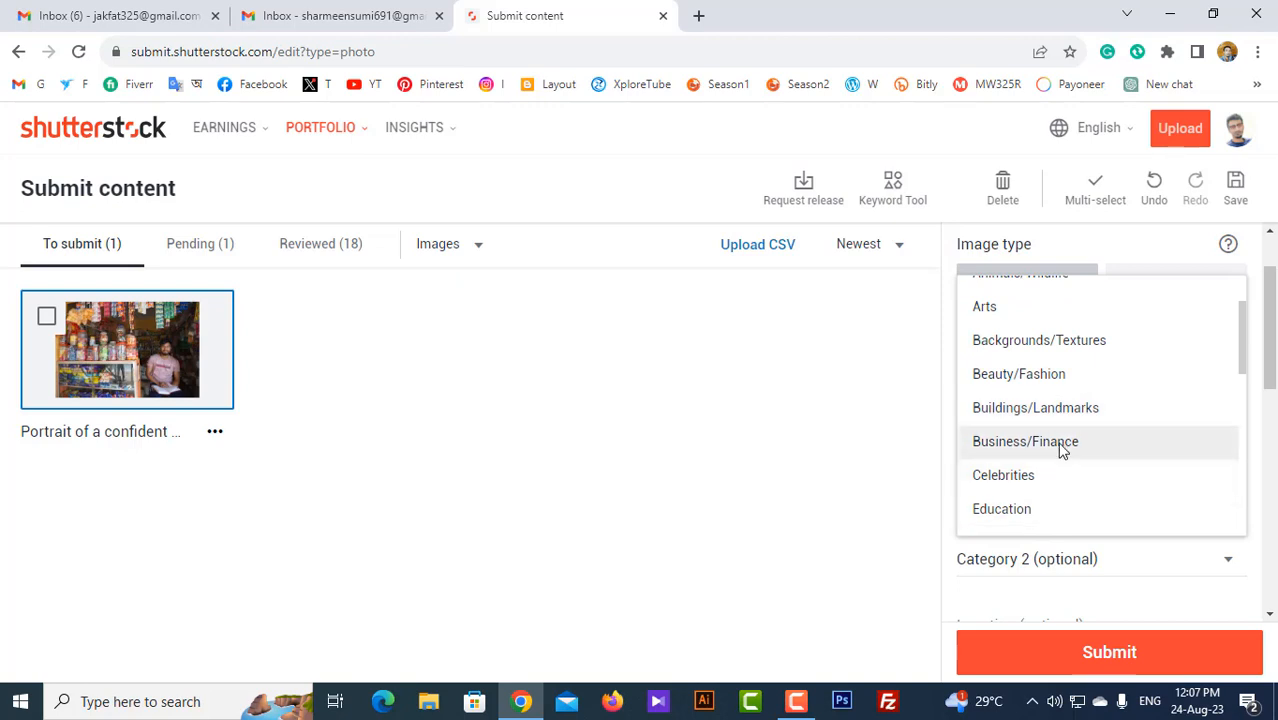
pyautogui.click(1063, 451)
pyautogui.scroll(-1, 1062, 450)
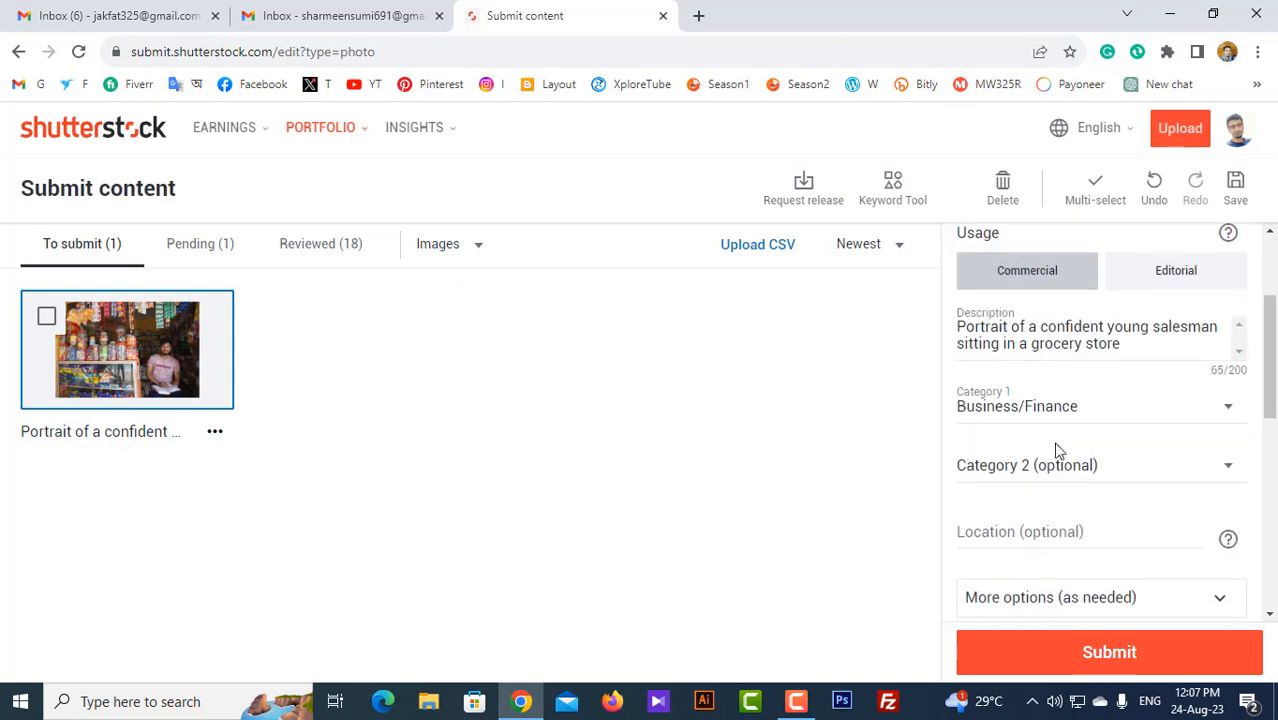
pyautogui.click(1091, 472)
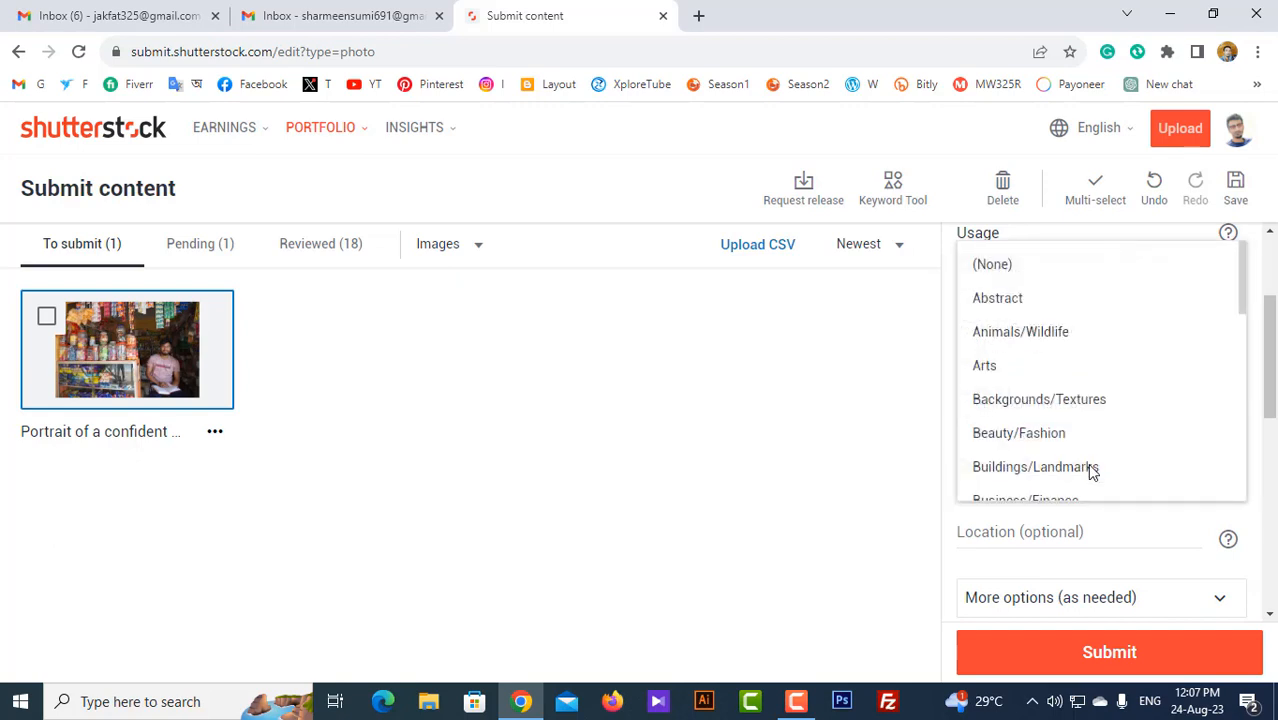
pyautogui.scroll(-3, 1086, 460)
pyautogui.scroll(-1, 1088, 447)
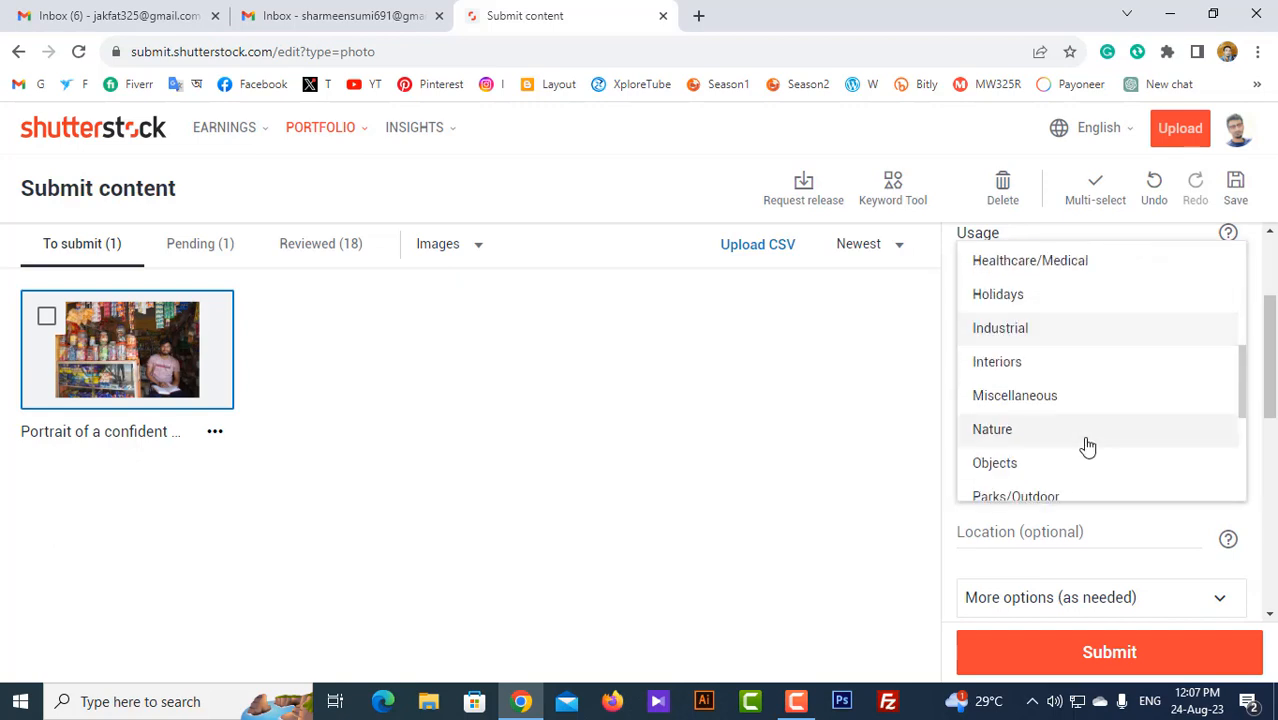
pyautogui.scroll(-2, 1088, 445)
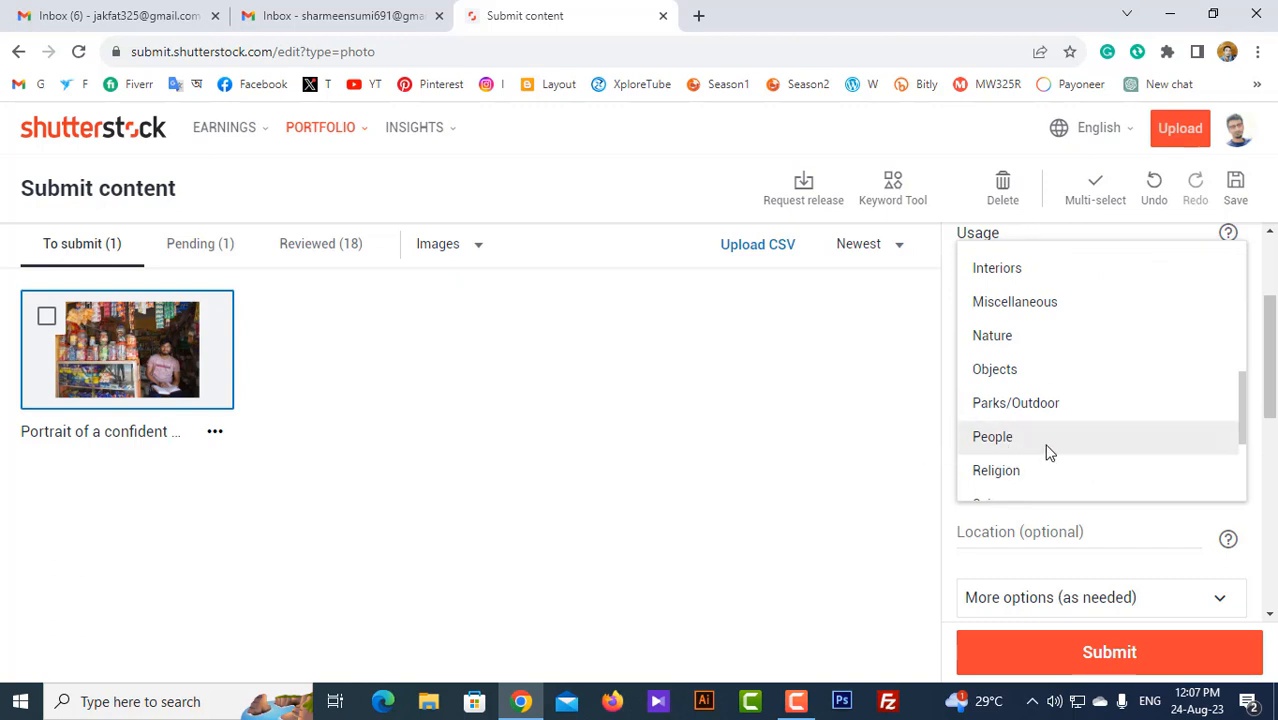
pyautogui.click(1000, 440)
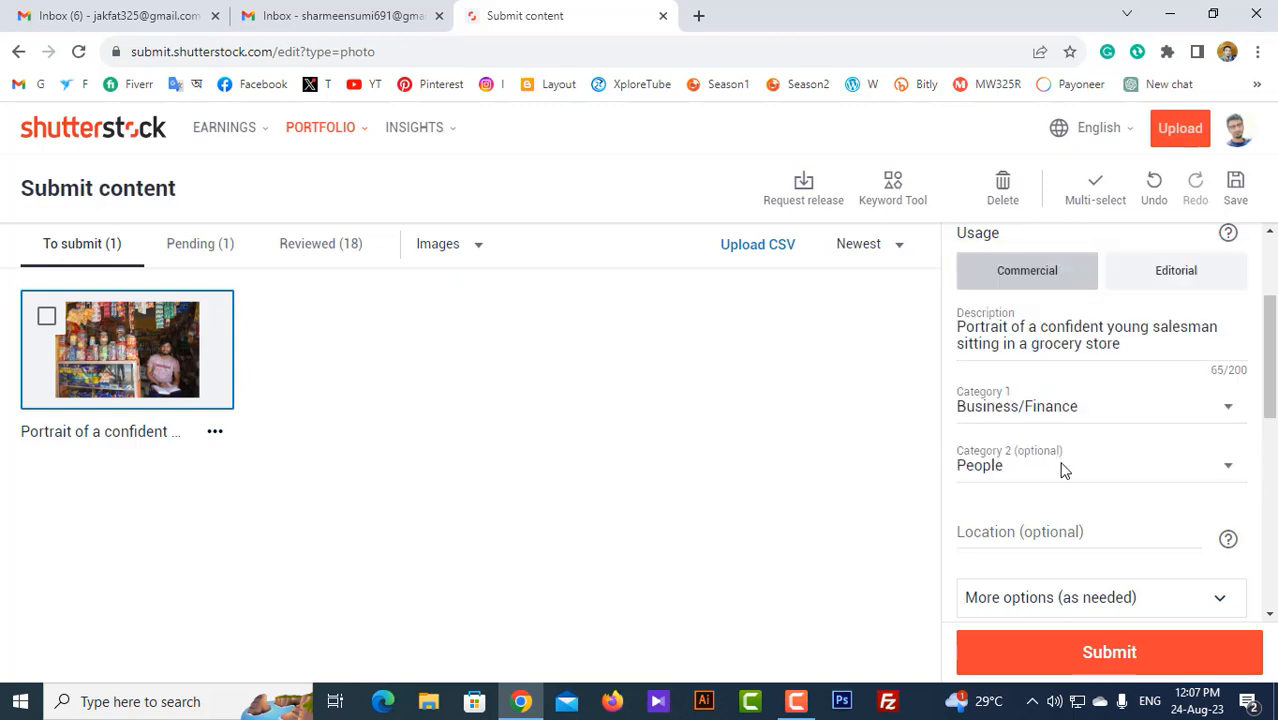
pyautogui.scroll(-2, 1061, 465)
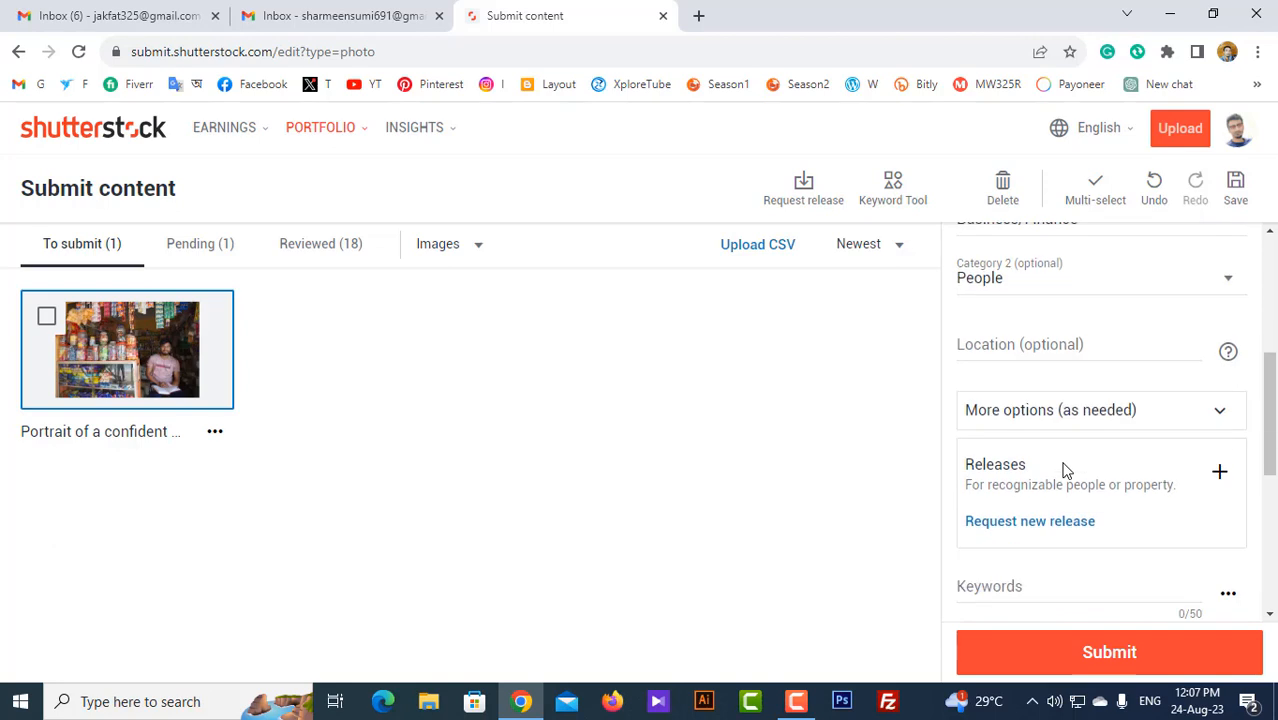
# Step: Type 'Bangla' in the Location field and choose Bangladesh from the suggestions
pyautogui.click(1014, 348)
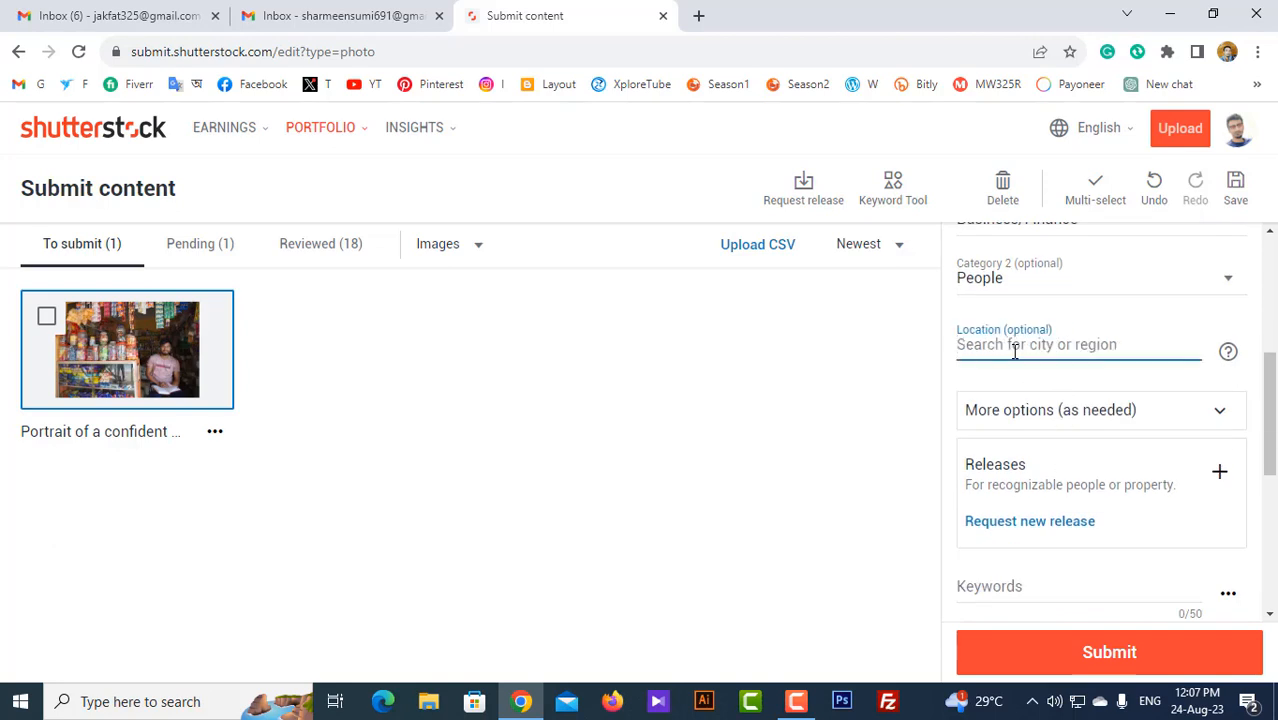
pyautogui.write('Ban')
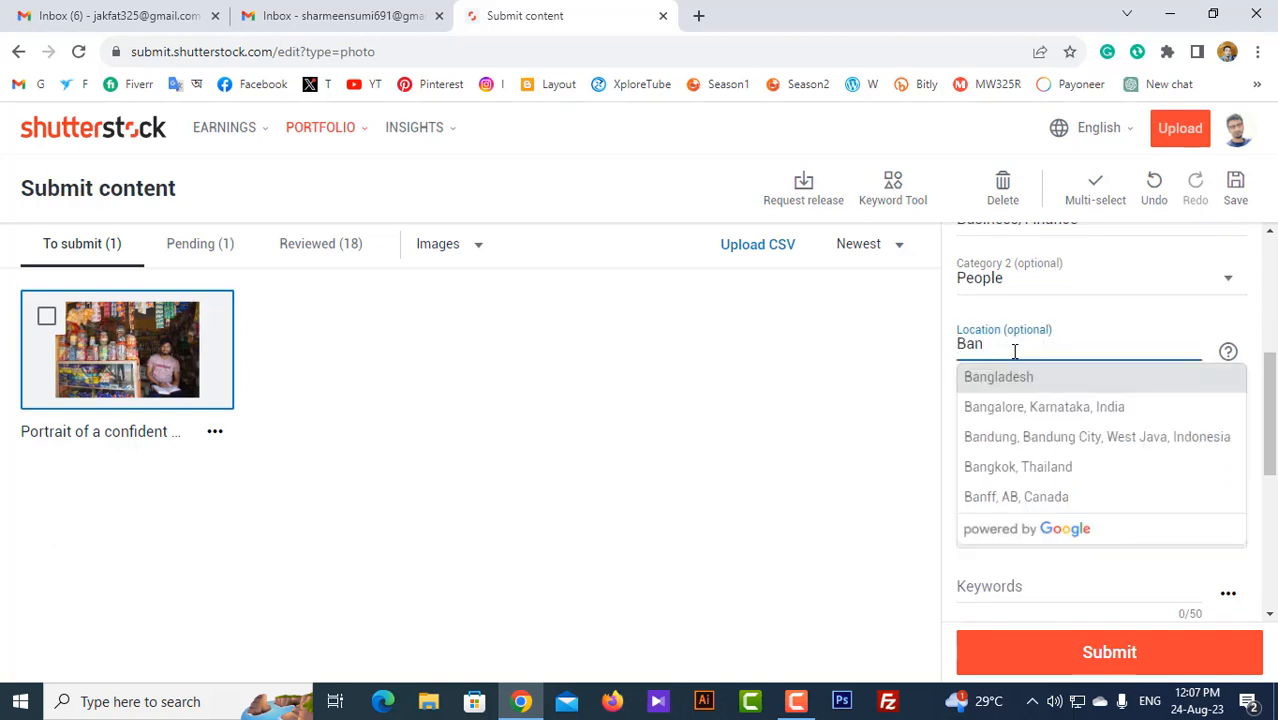
pyautogui.write('gla')
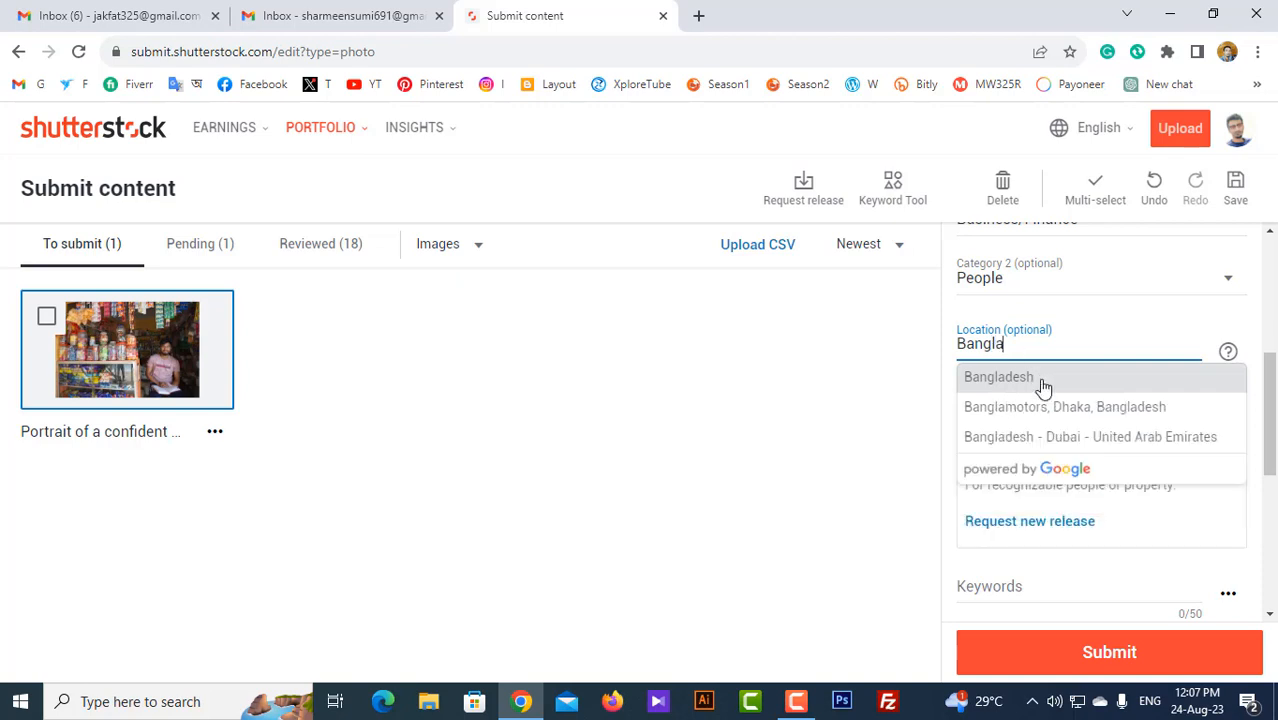
pyautogui.click(1042, 386)
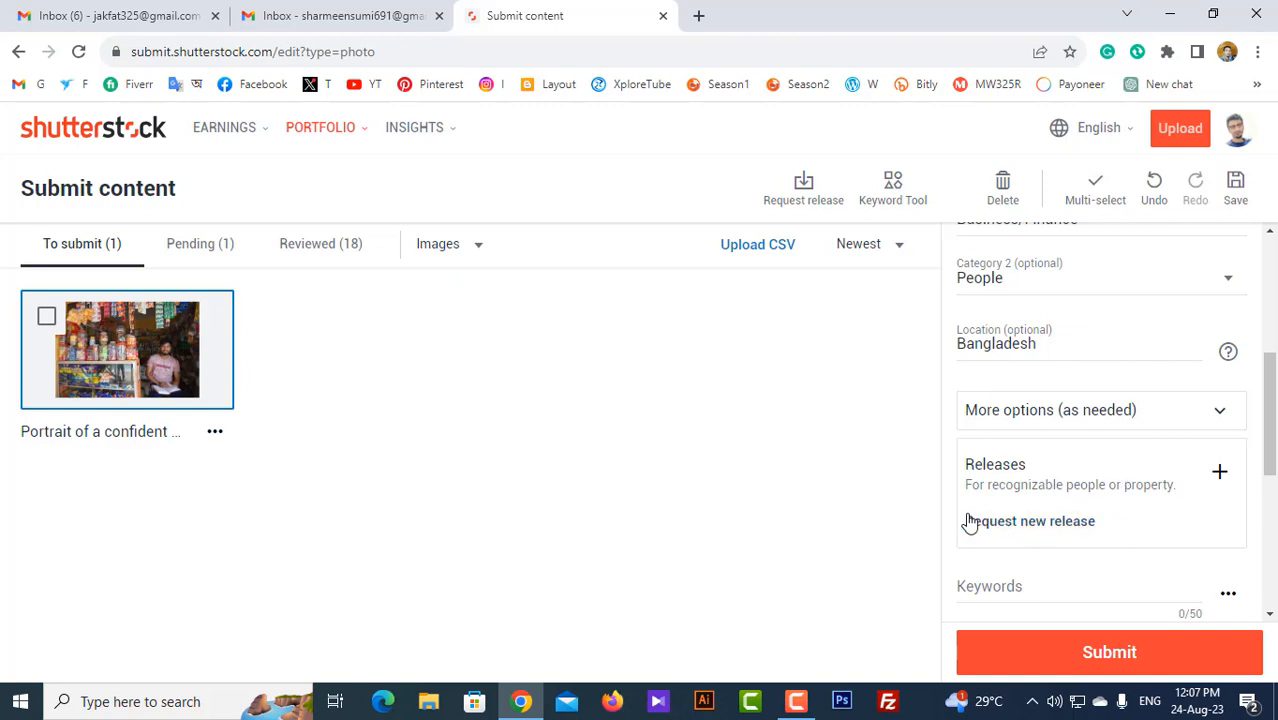
# Step: Request a new adult model release and enter the model's full name and e-mail address
pyautogui.click(1045, 528)
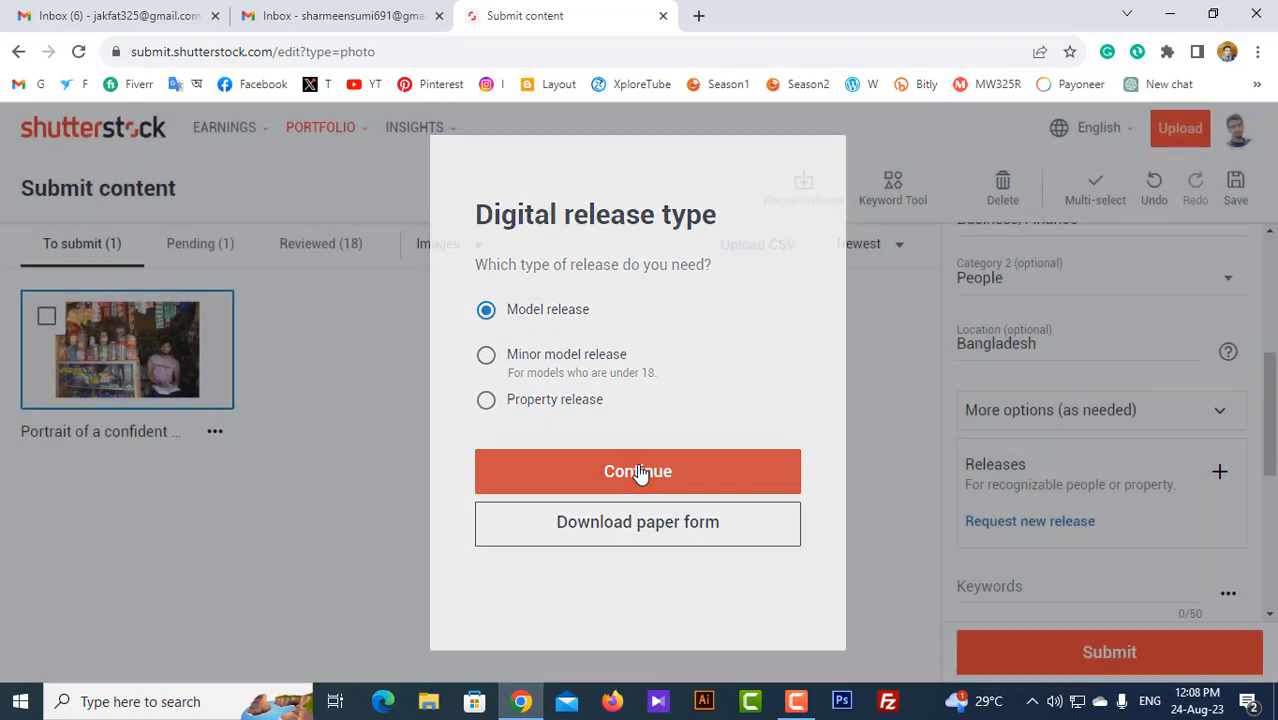
pyautogui.click(639, 472)
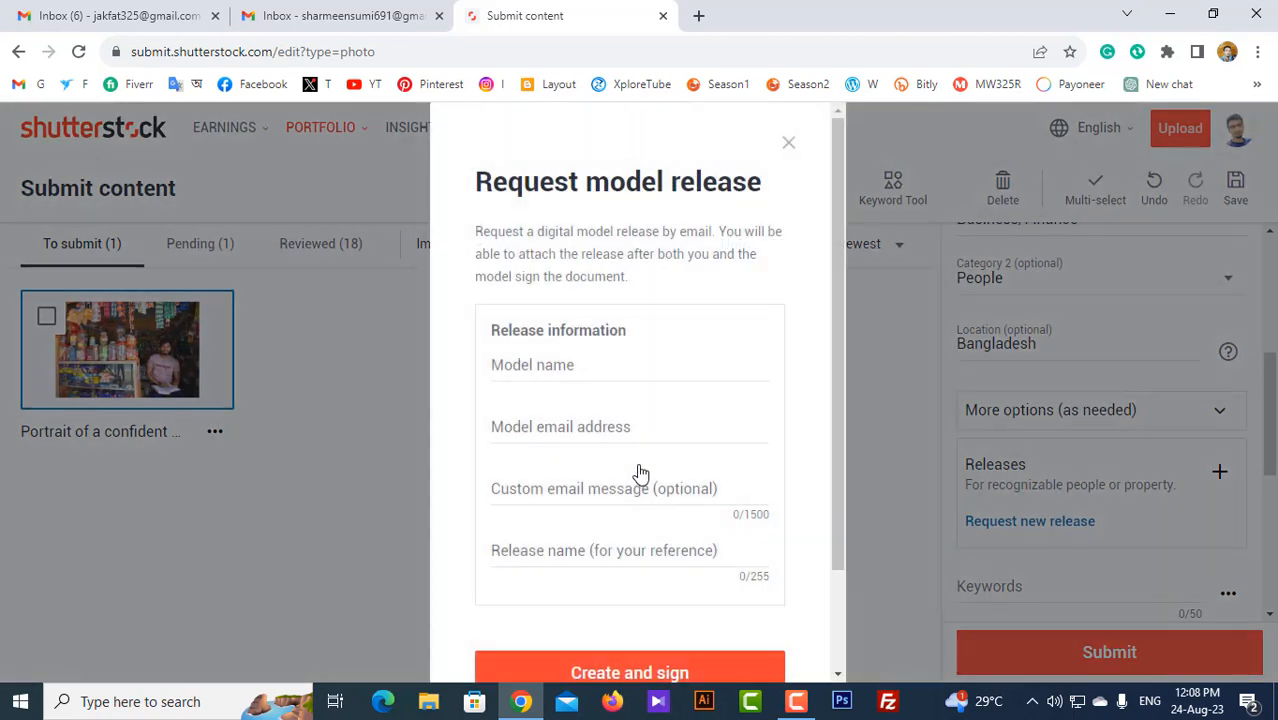
pyautogui.click(537, 367)
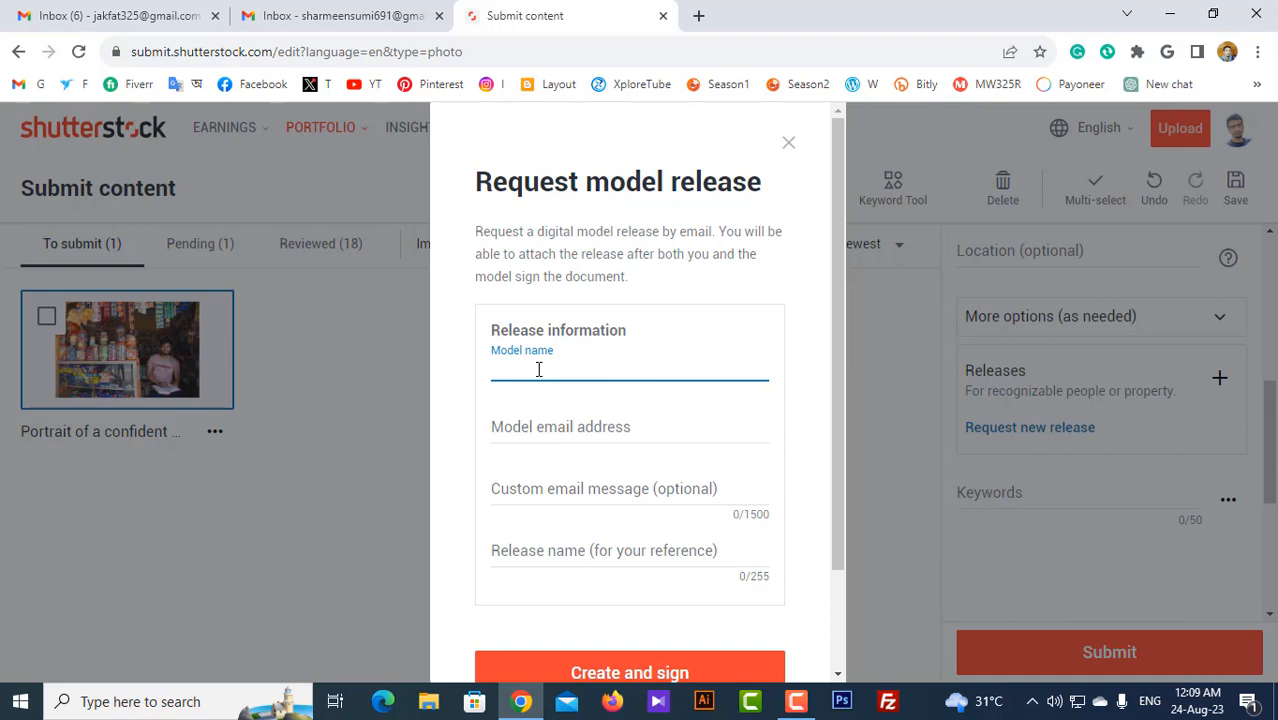
pyautogui.click(573, 432)
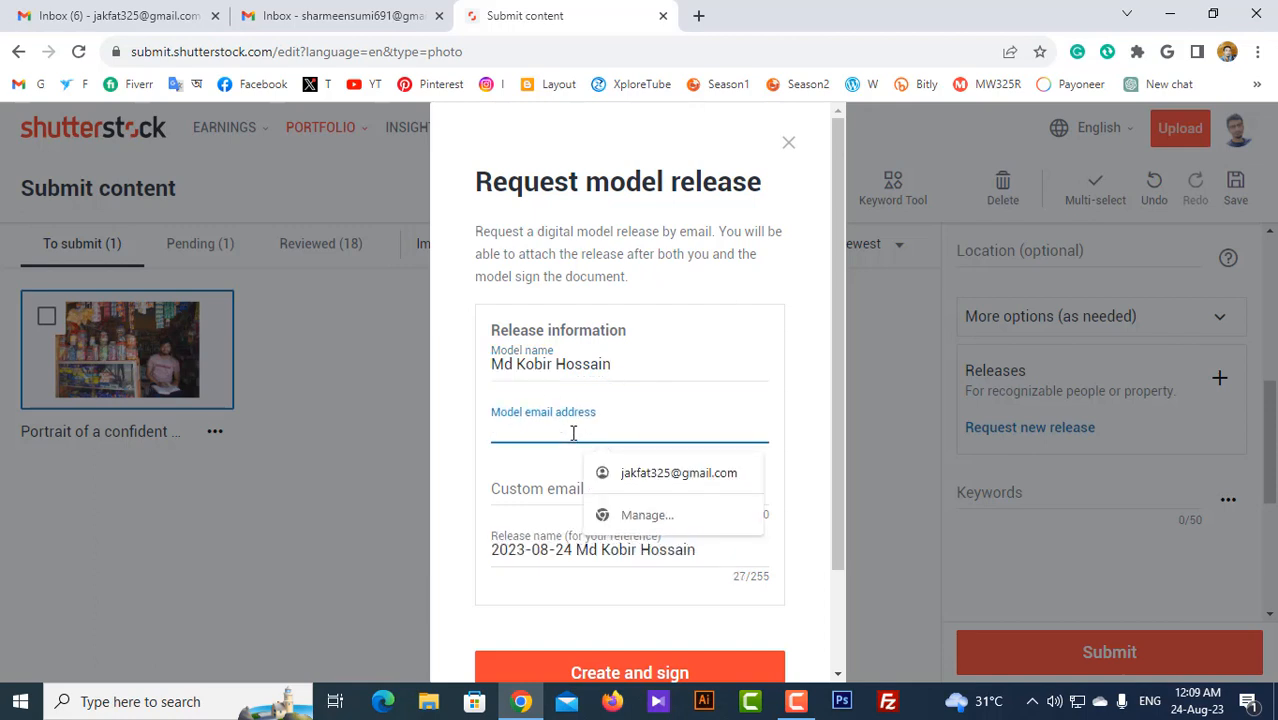
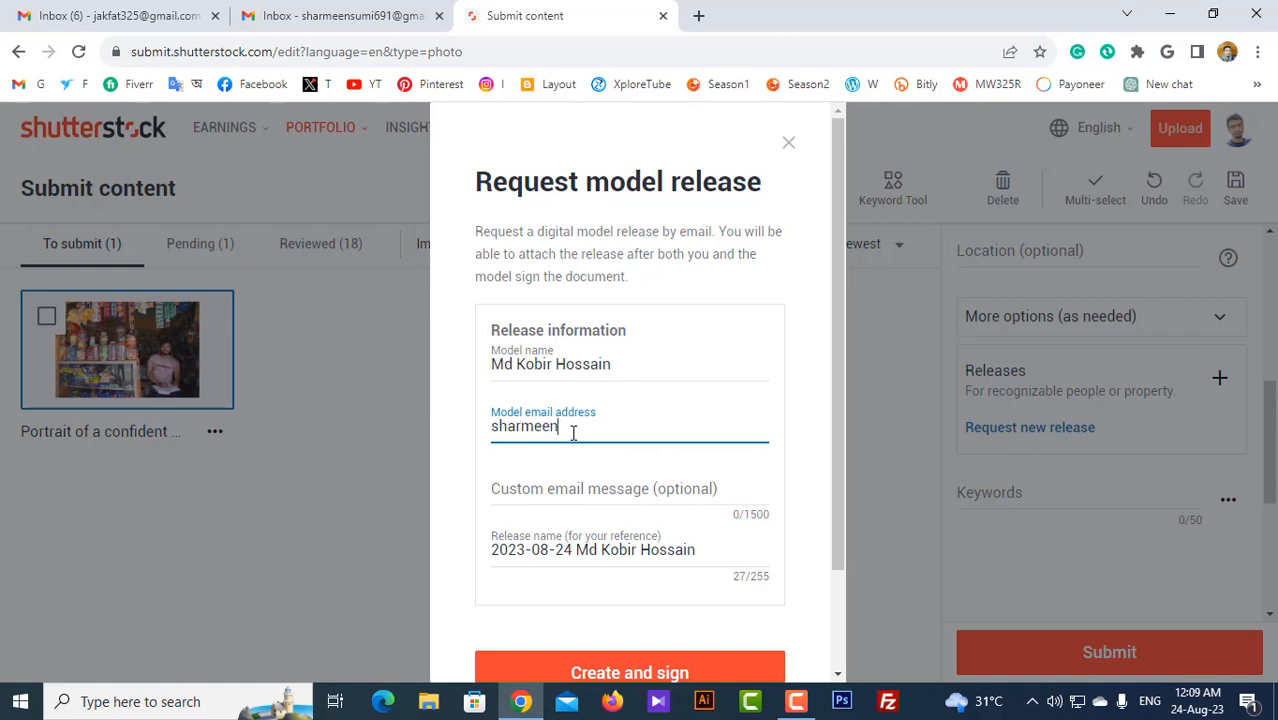
pyautogui.scroll(-2, 575, 430)
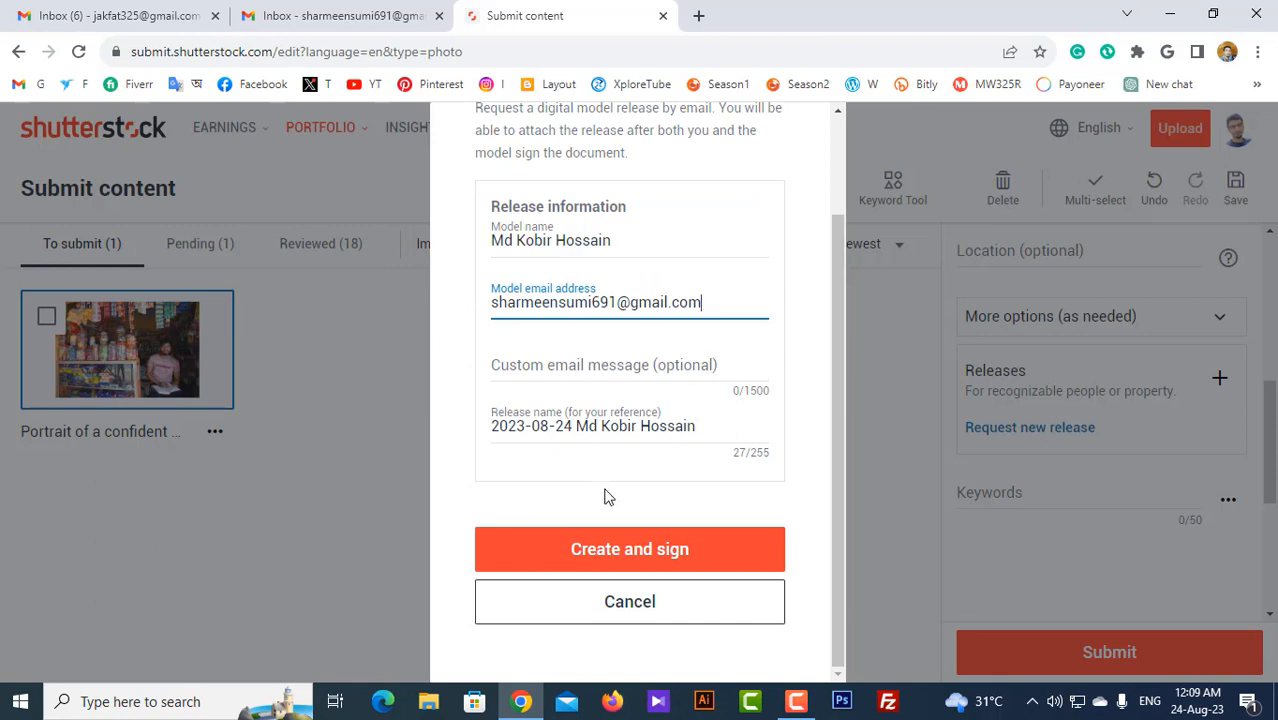
# Step: Create the release, place the contributor's signature in DocuSign and finish signing
pyautogui.click(686, 560)
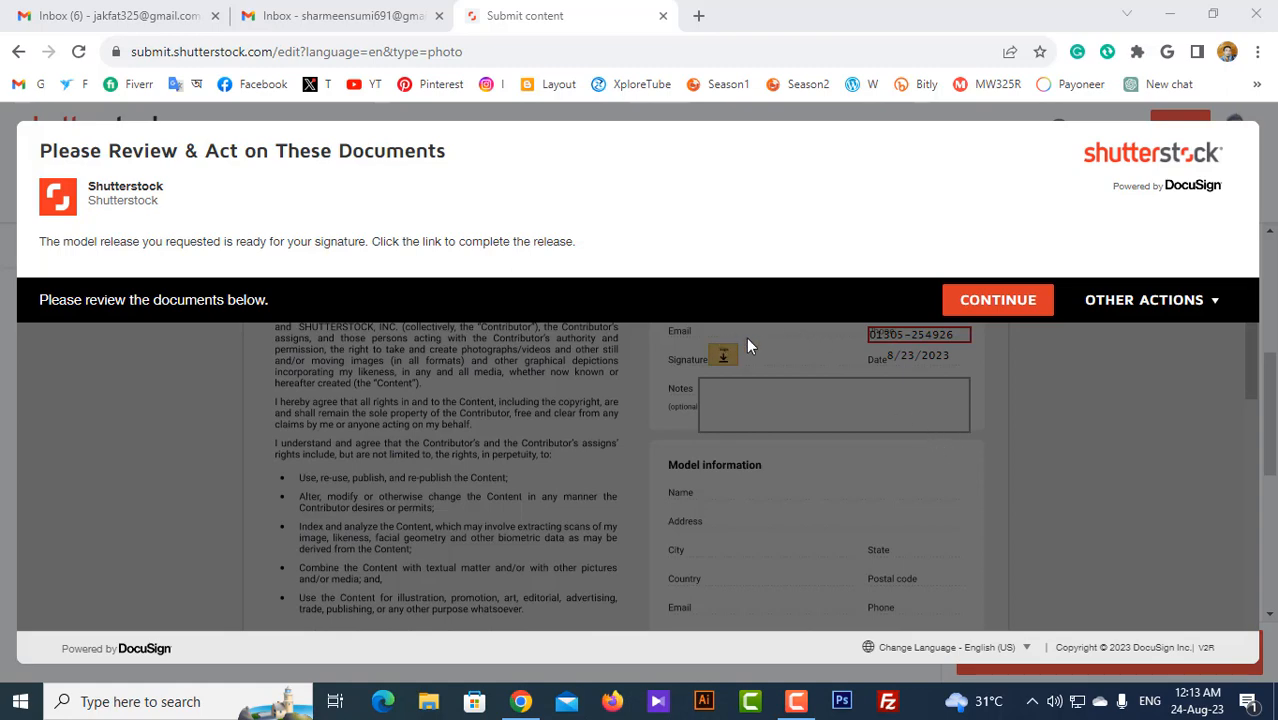
pyautogui.click(997, 300)
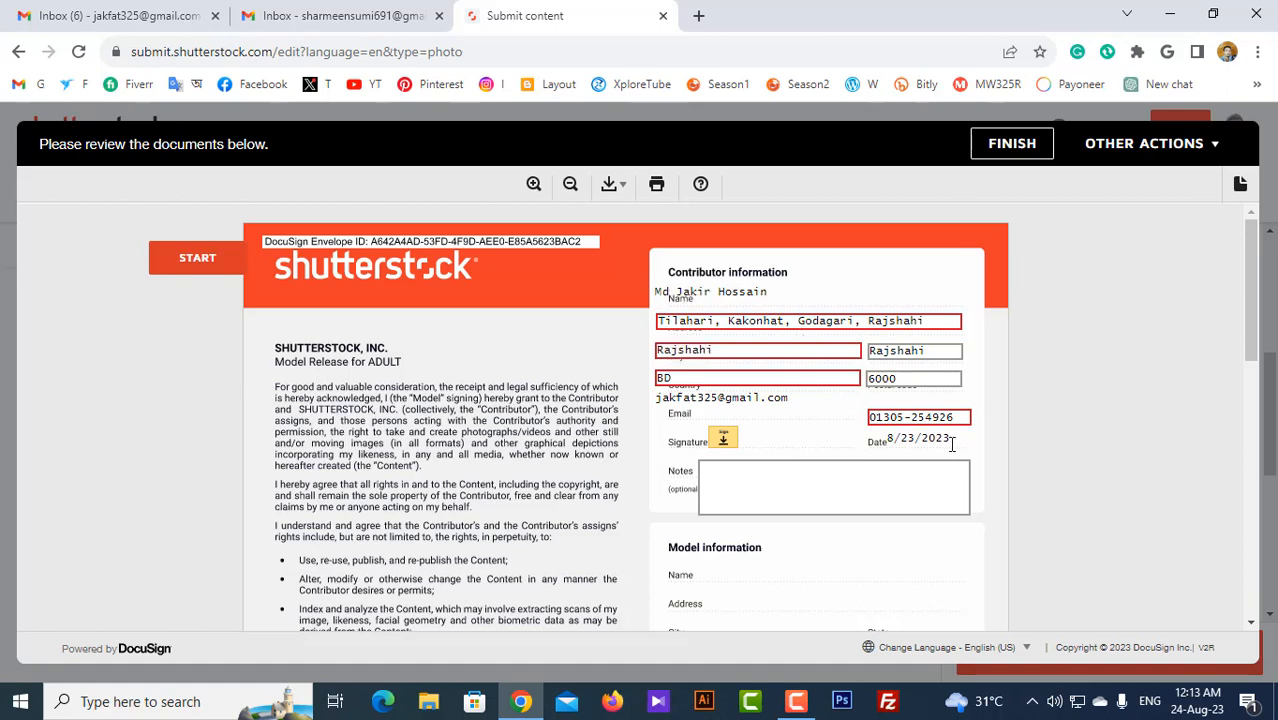
pyautogui.click(727, 444)
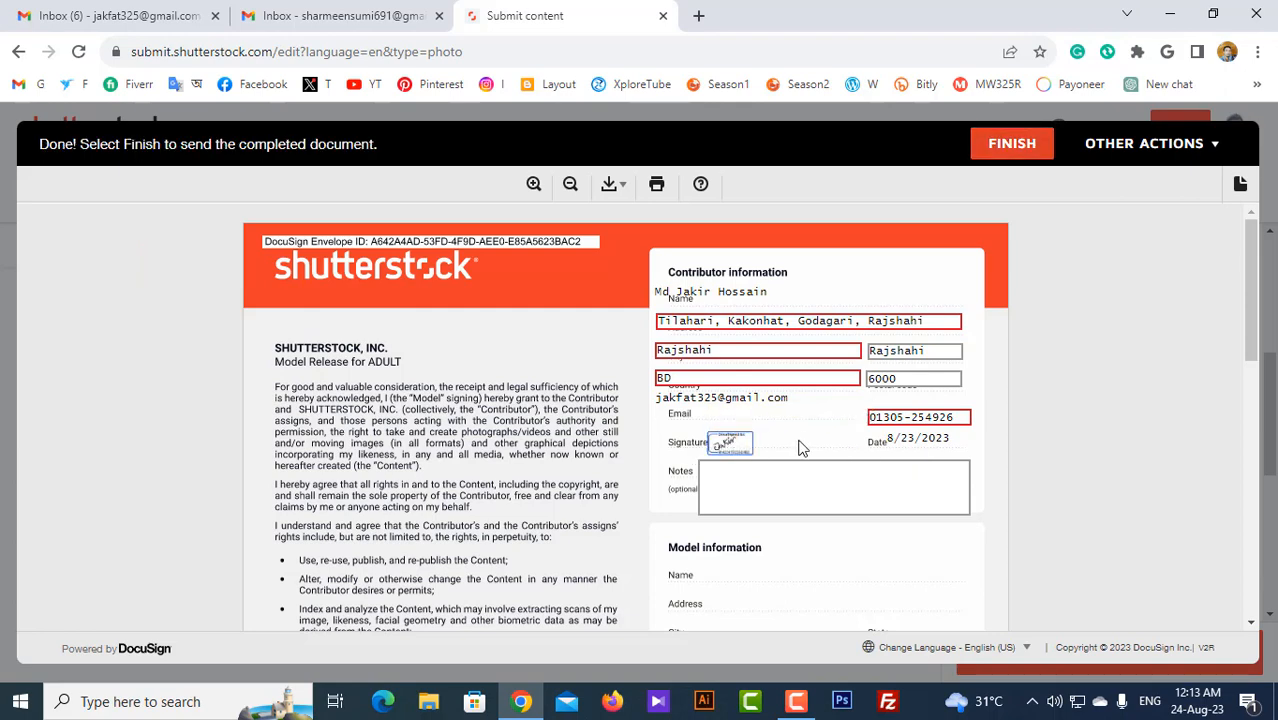
pyautogui.click(728, 453)
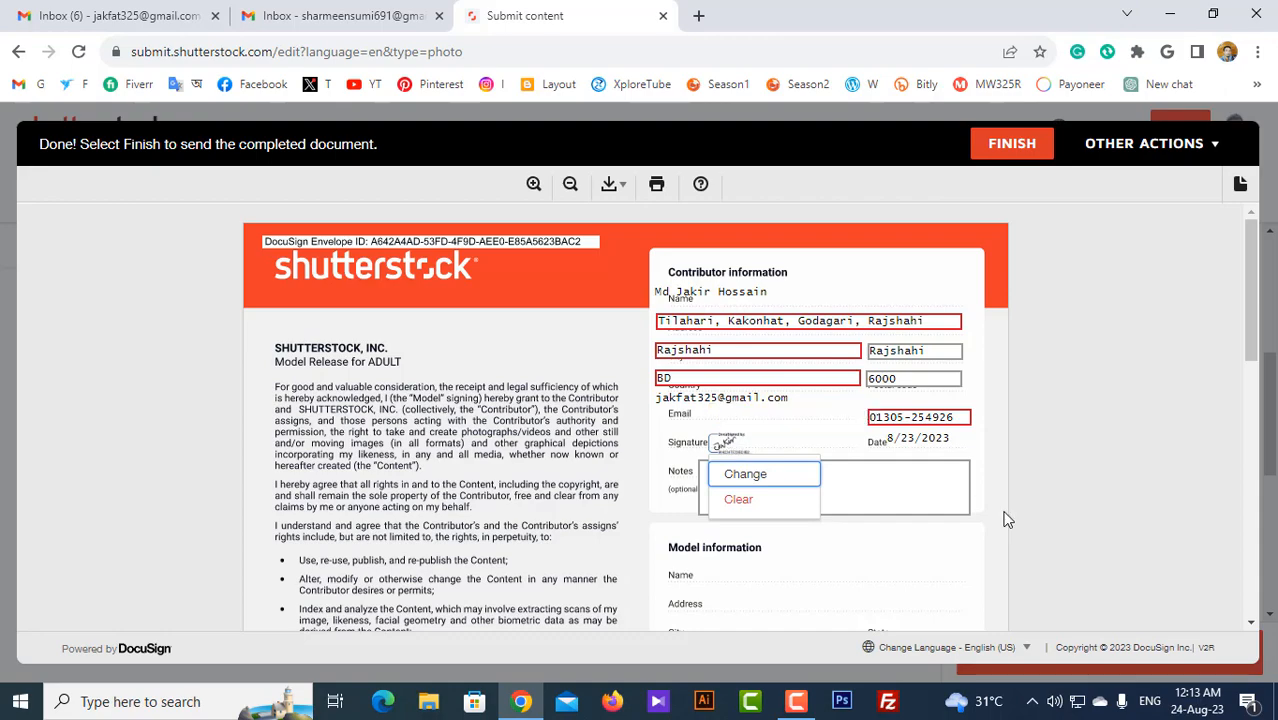
pyautogui.click(885, 485)
pyautogui.scroll(-10, 885, 485)
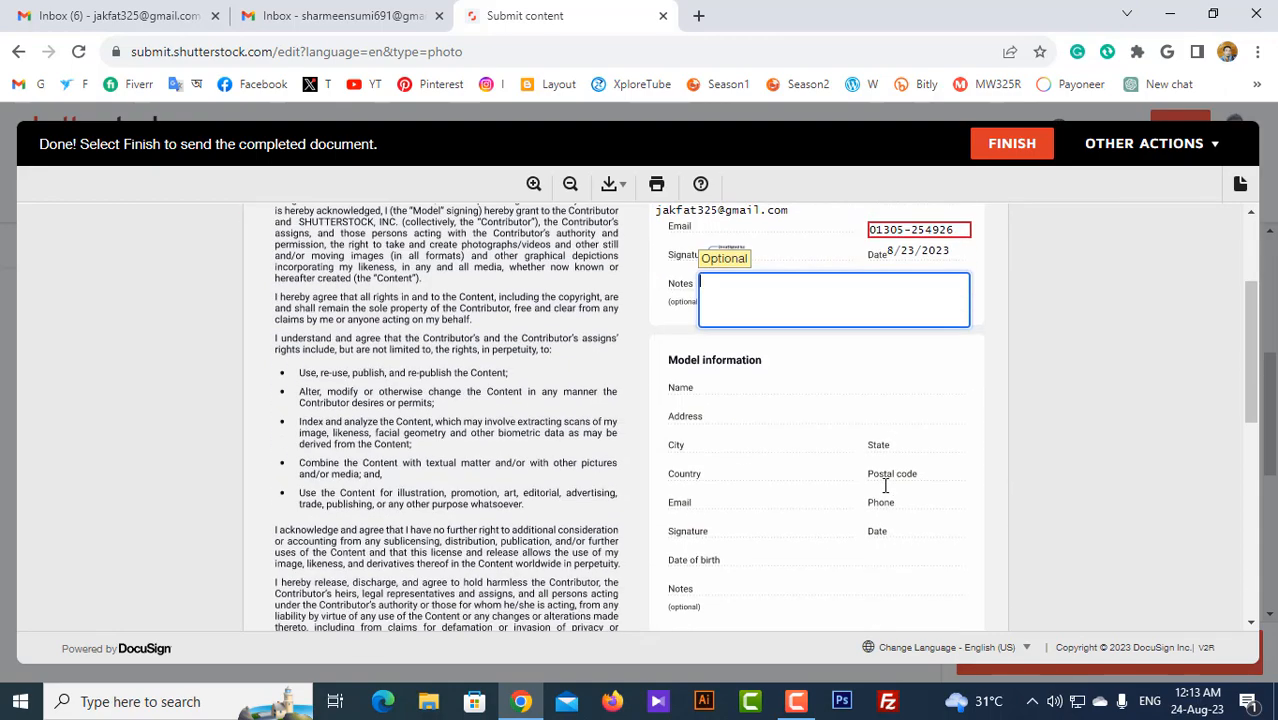
pyautogui.scroll(-1, 885, 485)
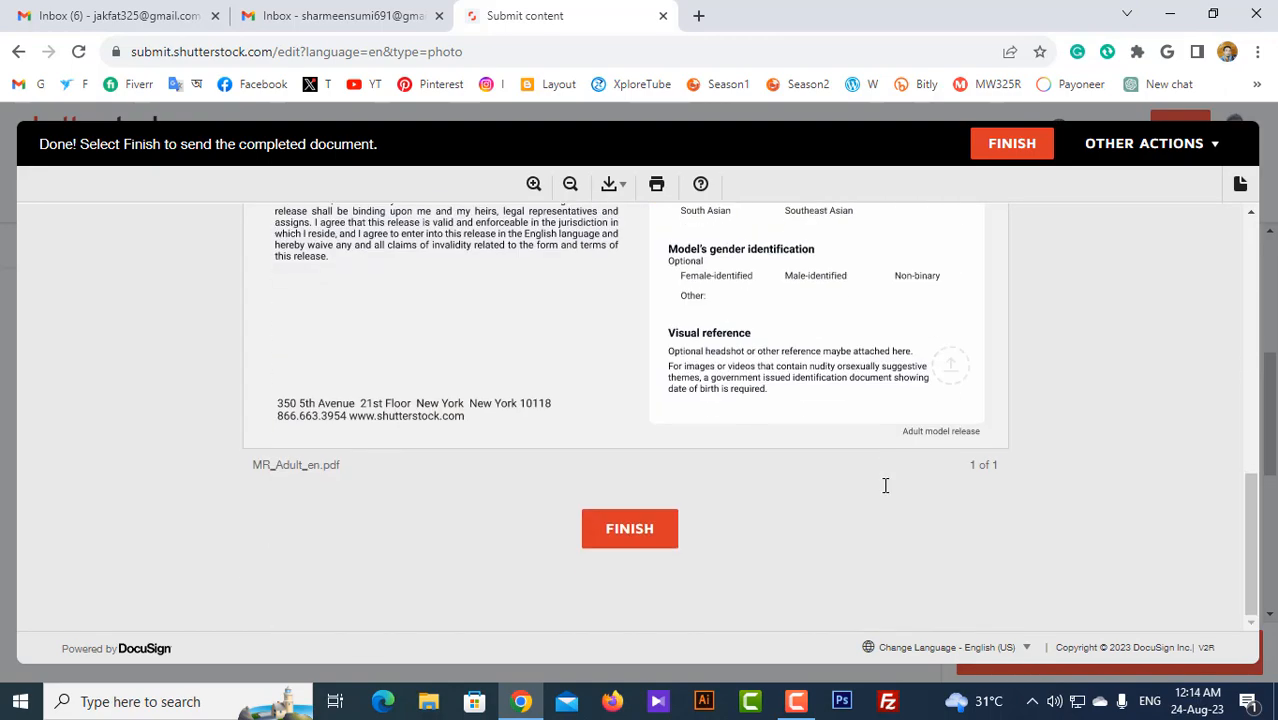
pyautogui.click(629, 530)
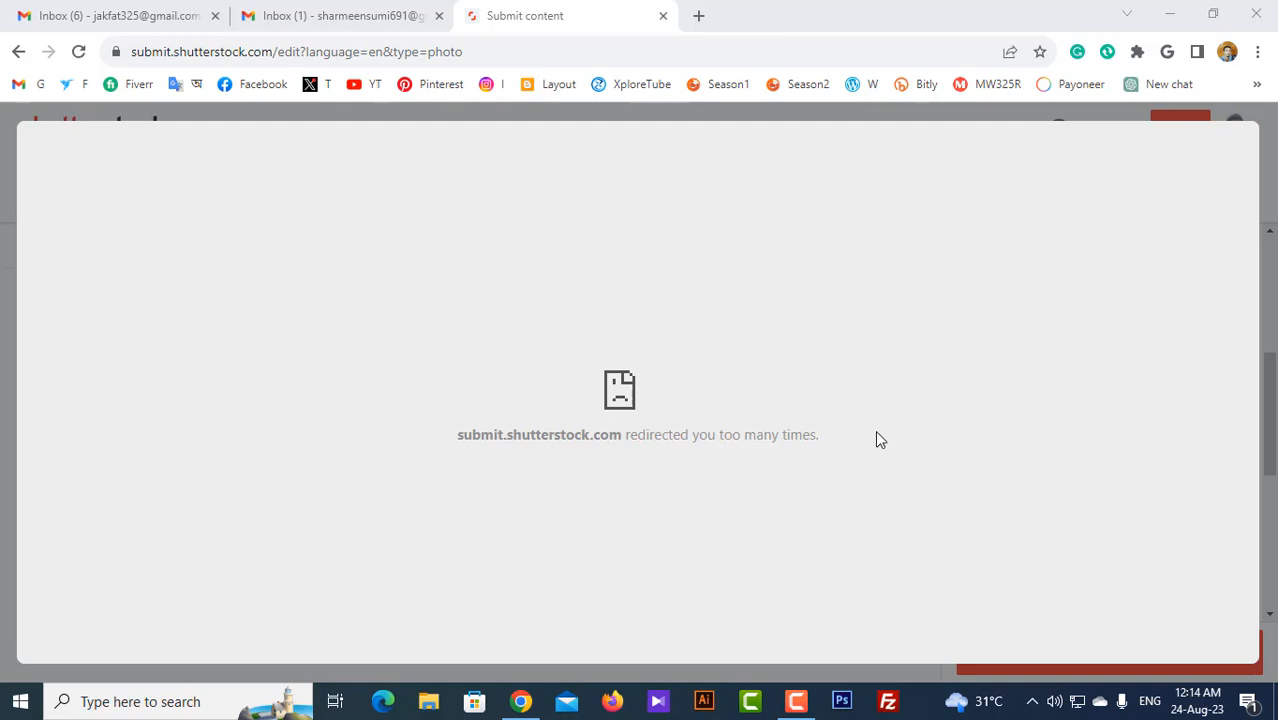
# Step: Open the 'Action Required: Sign your Model Release' email in the model's Gmail and choose Review Document
pyautogui.click(378, 18)
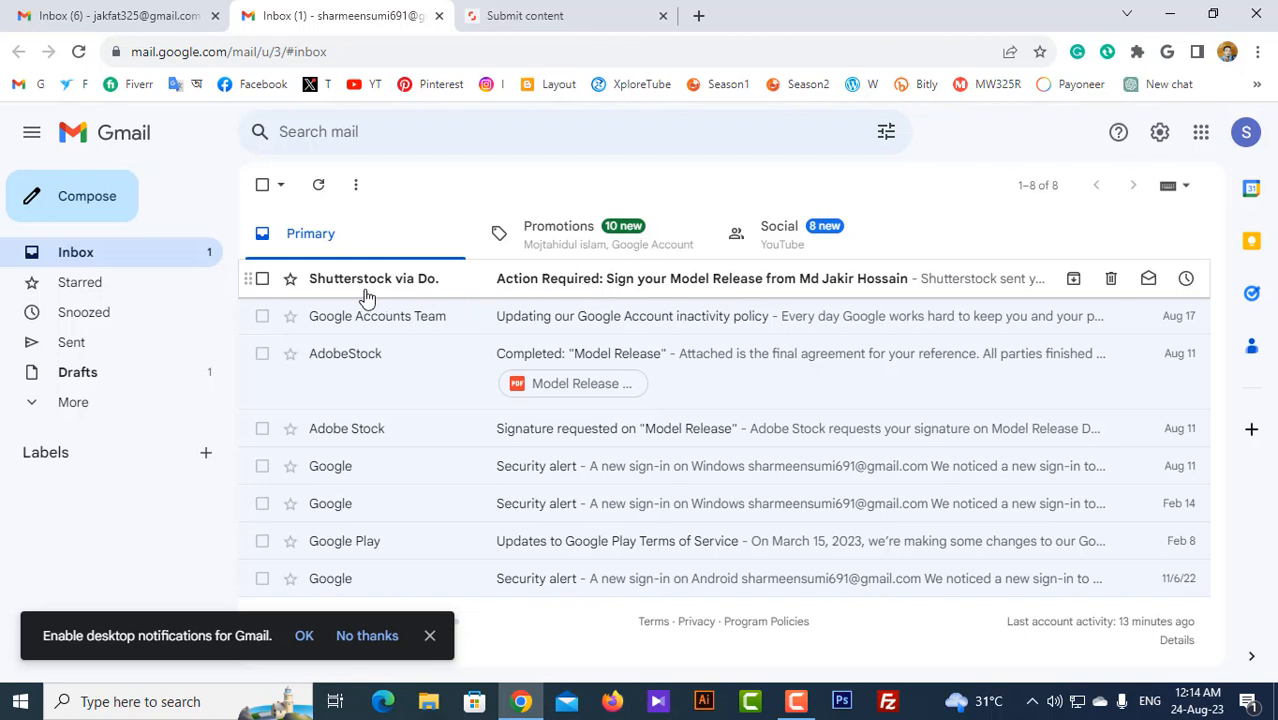
pyautogui.click(615, 286)
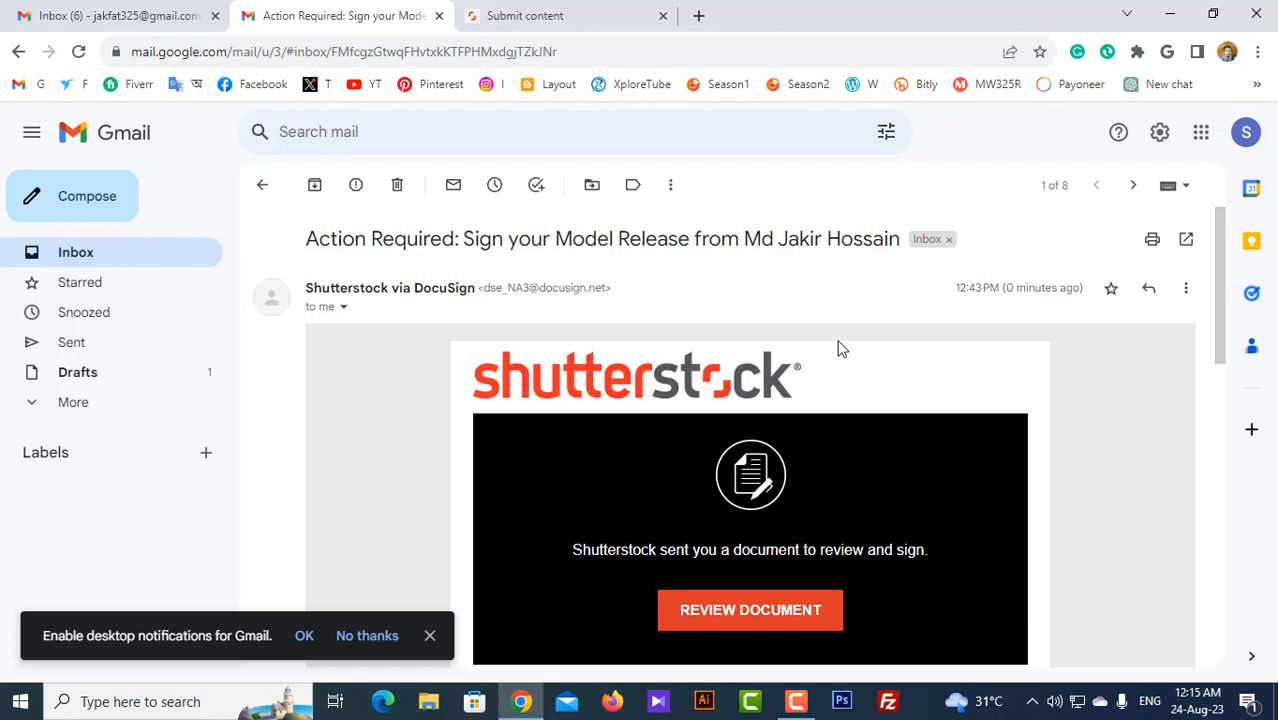
pyautogui.scroll(-1, 770, 619)
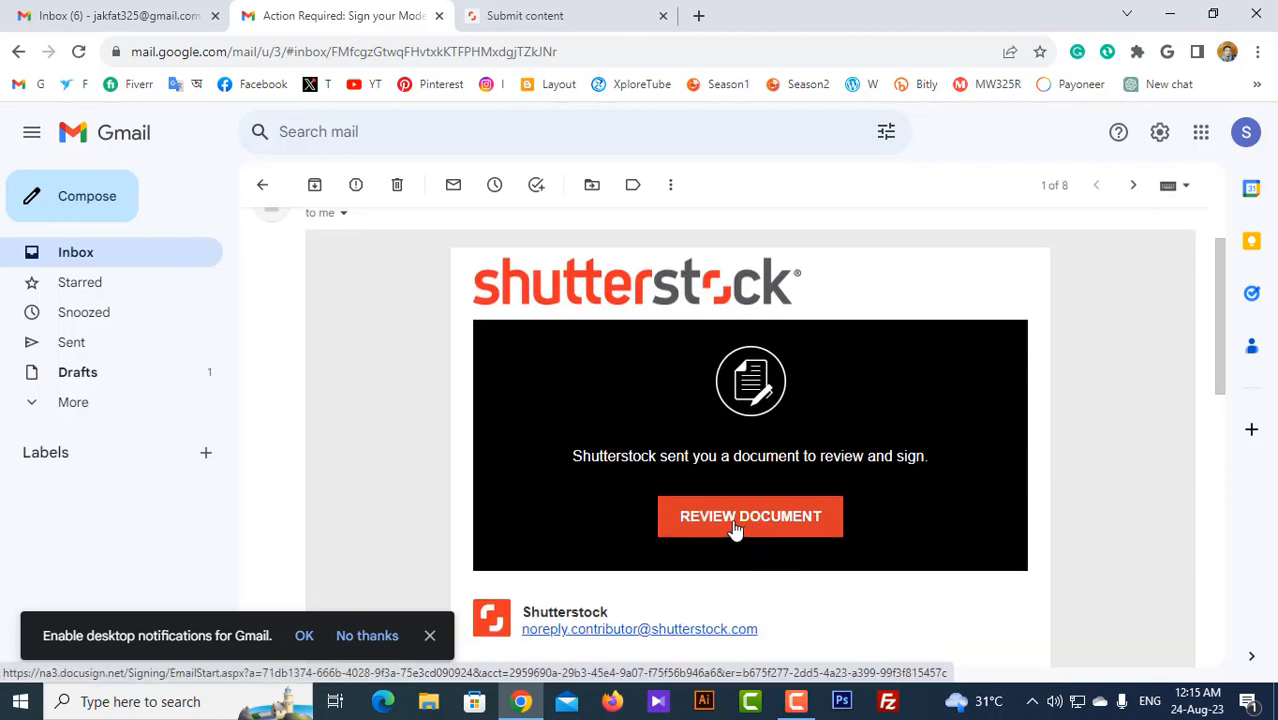
pyautogui.click(736, 530)
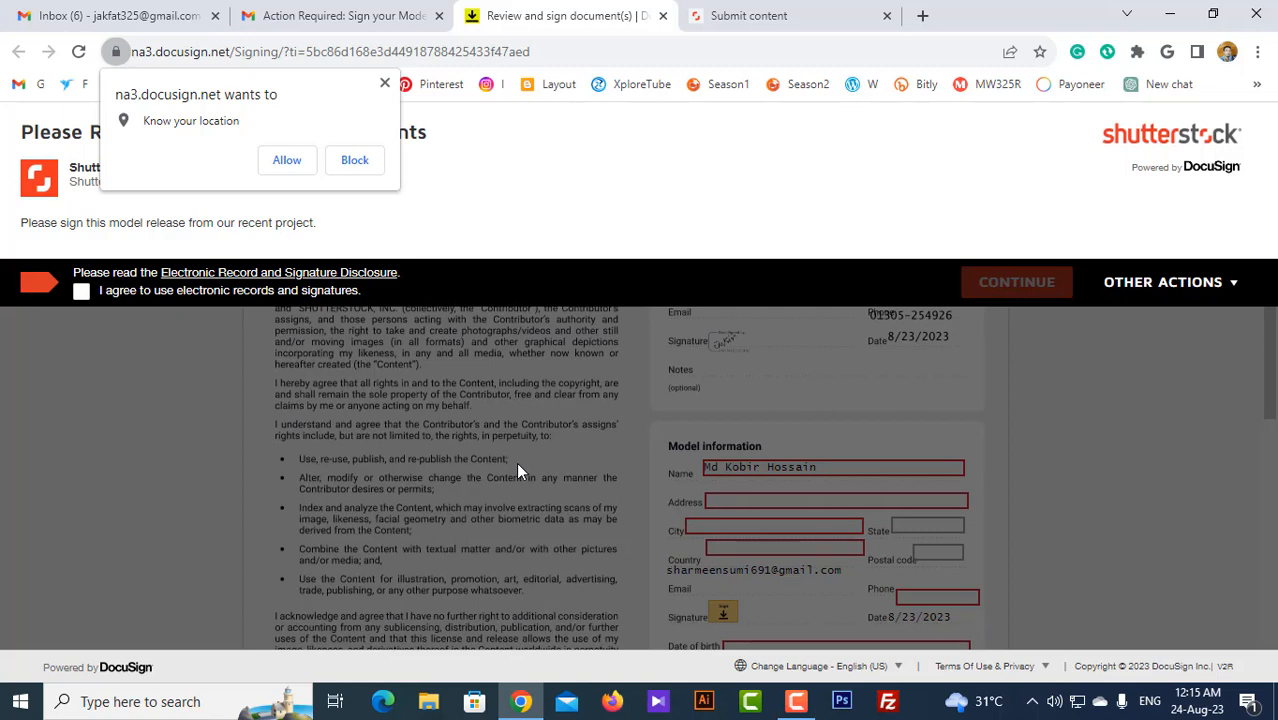
# Step: Allow location access, agree to electronic records and signatures, and continue to the release
pyautogui.click(283, 163)
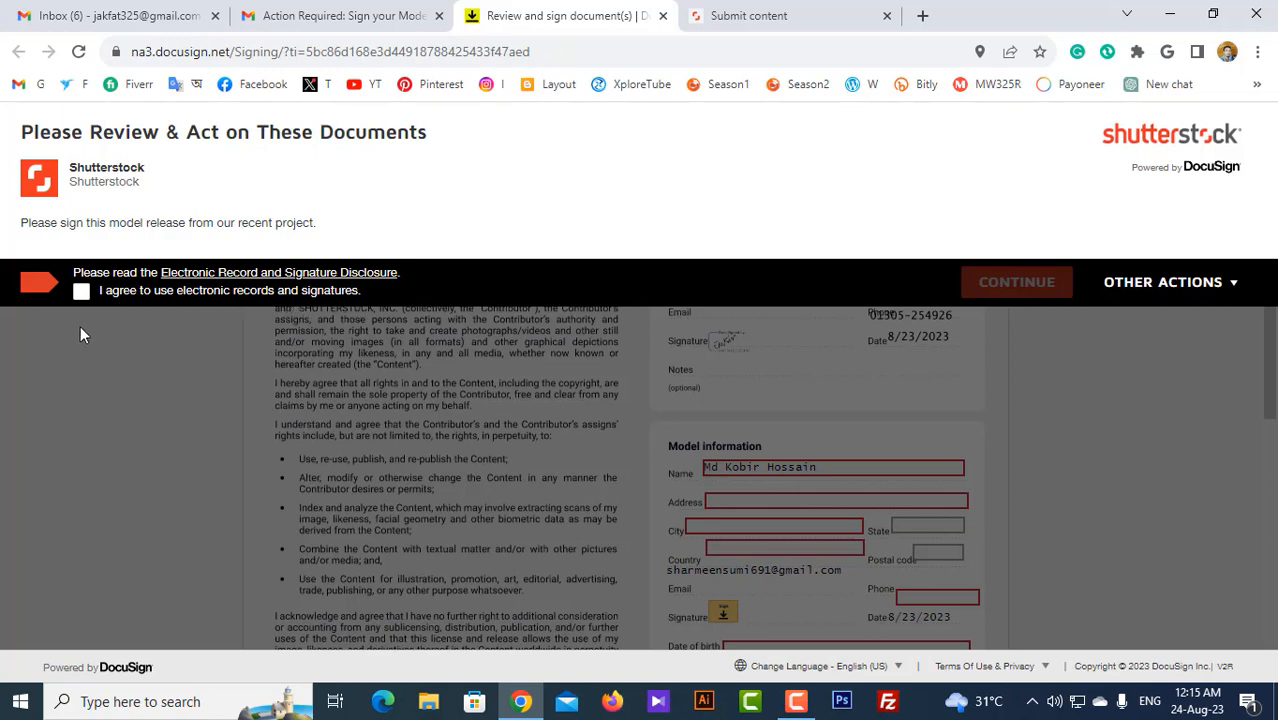
pyautogui.click(80, 292)
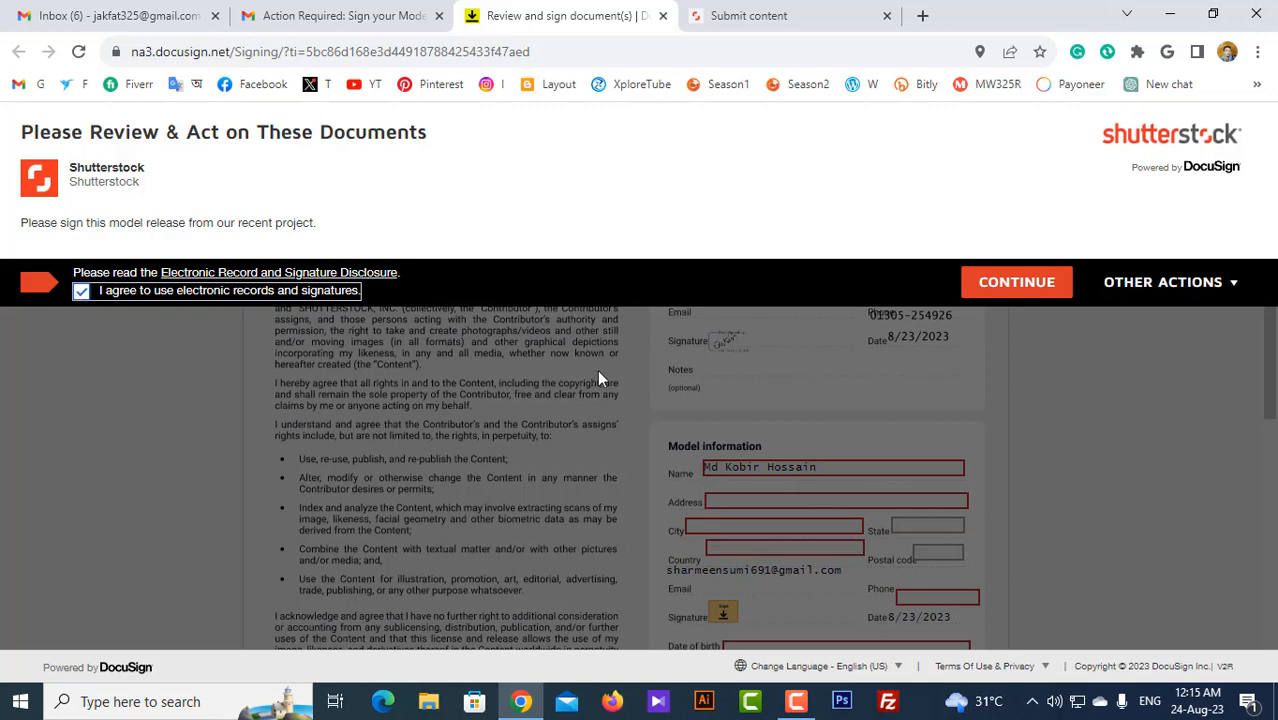
pyautogui.click(1043, 288)
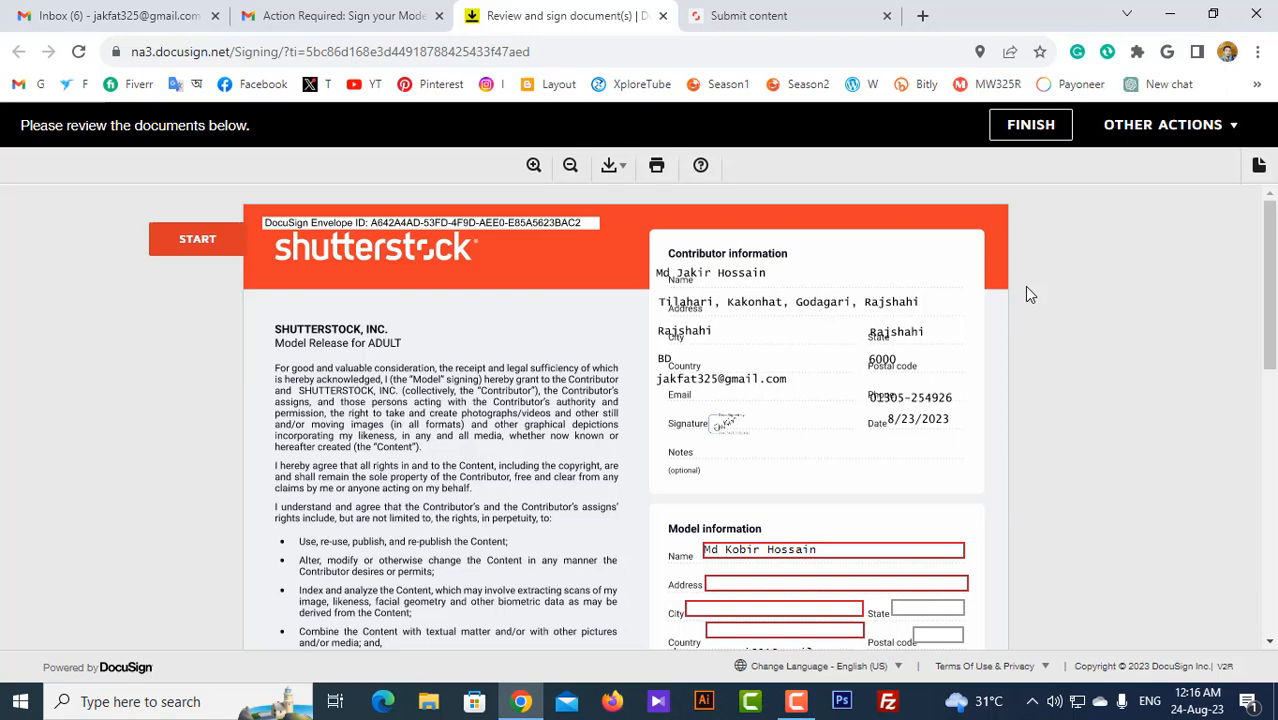
# Step: Fill in the model's street address, city and state on the release form
pyautogui.scroll(-2, 1030, 294)
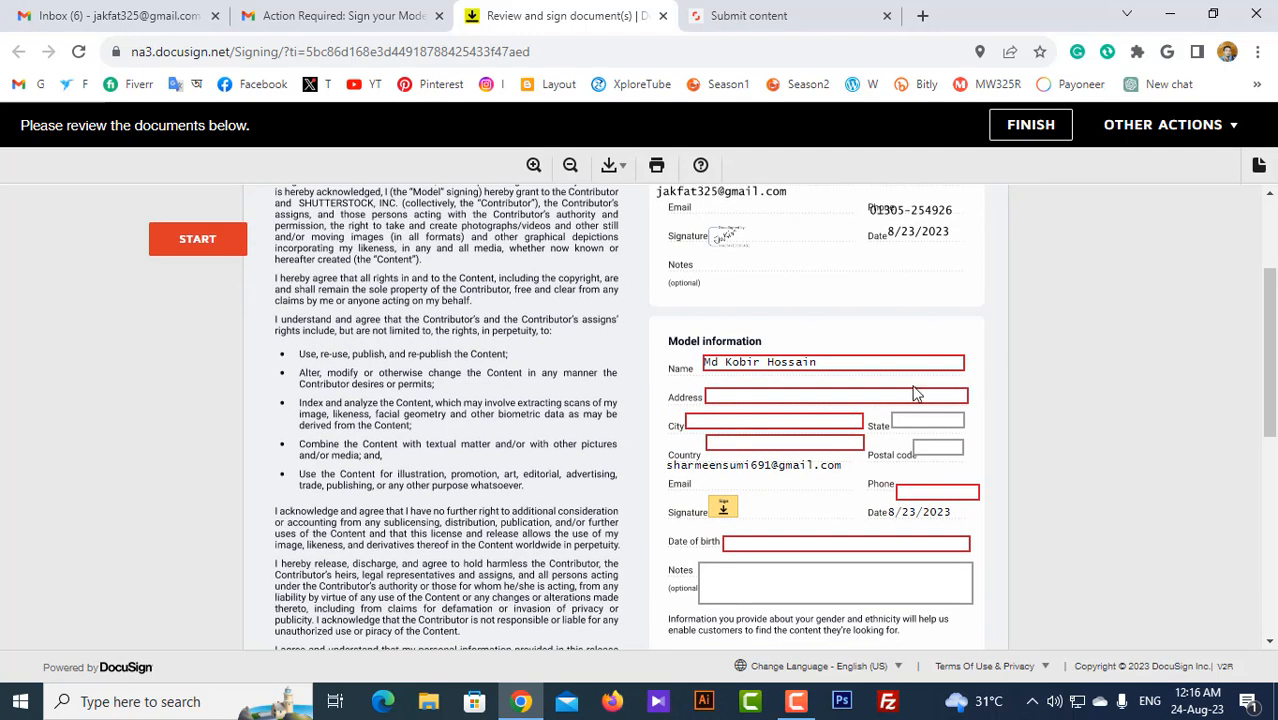
pyautogui.click(830, 396)
pyautogui.hotkey('shift', 'Tab')
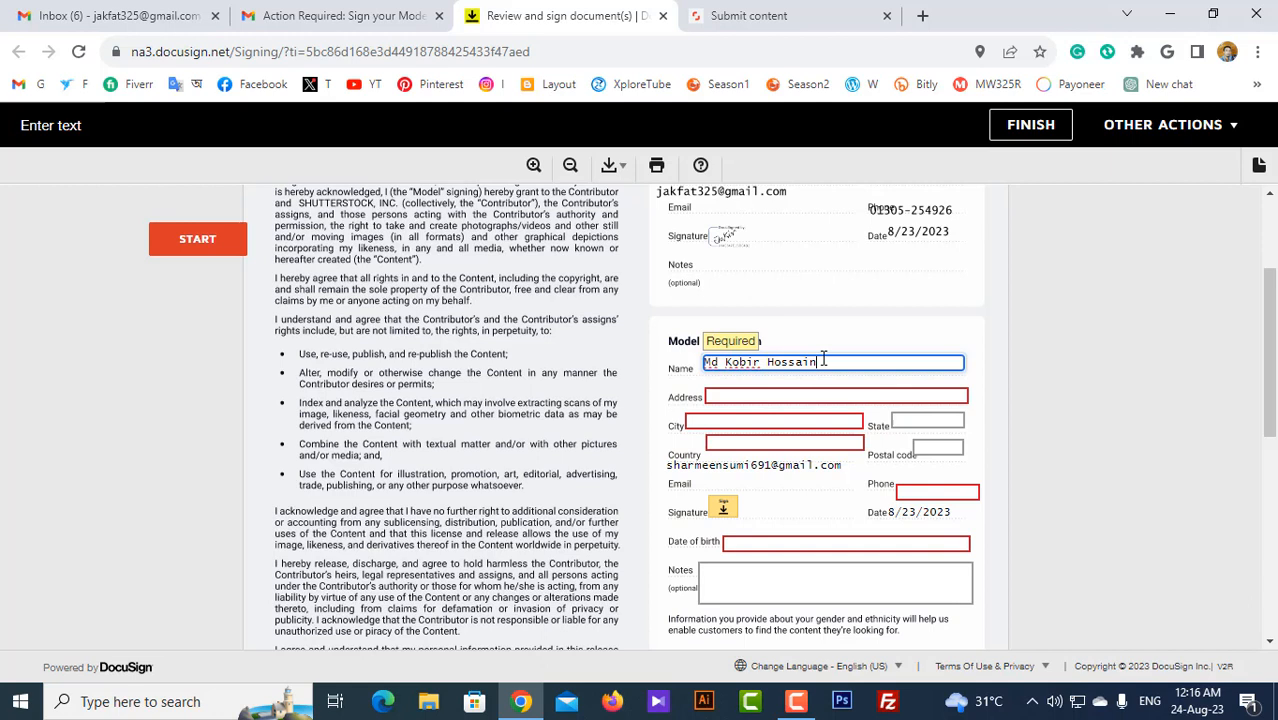
pyautogui.click(760, 393)
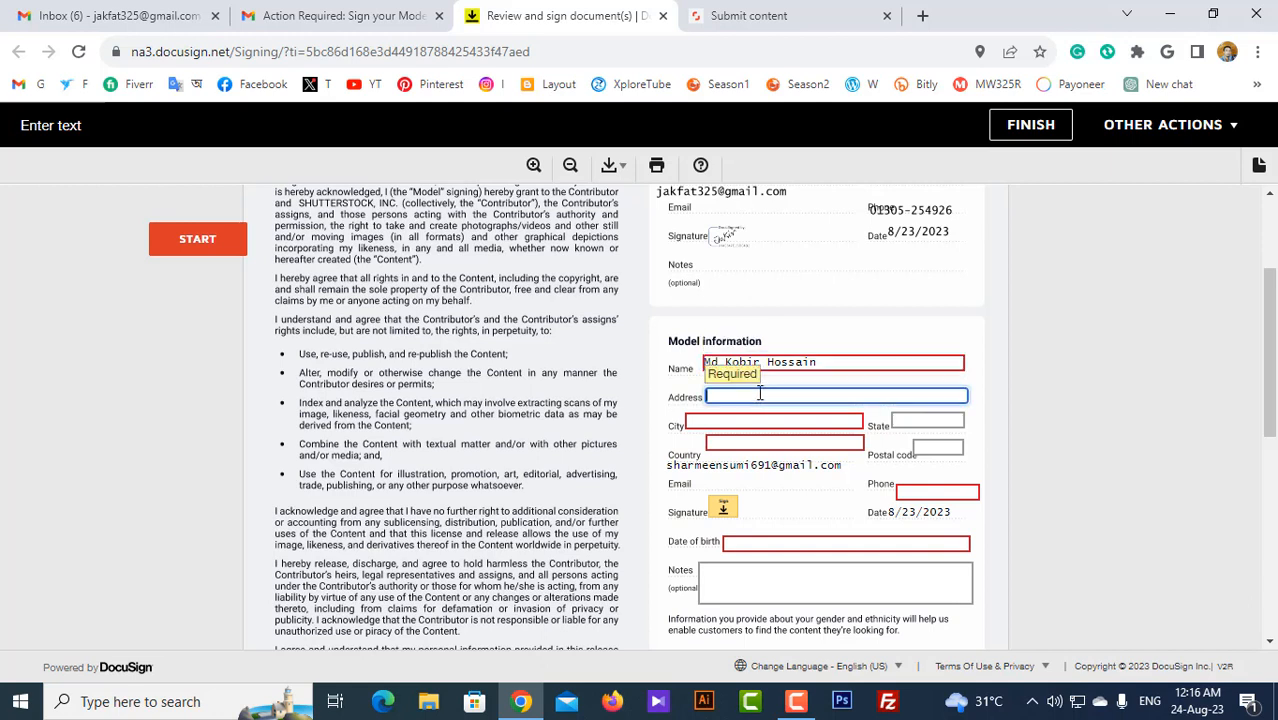
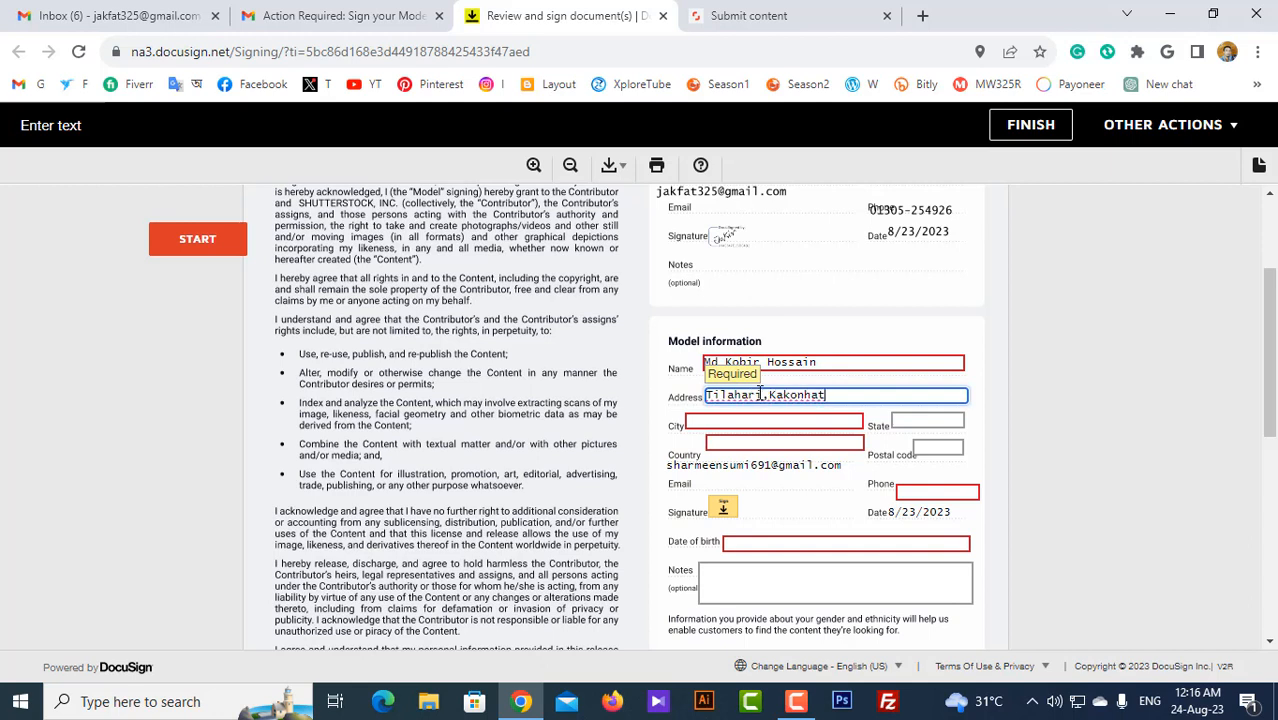
pyautogui.click(745, 421)
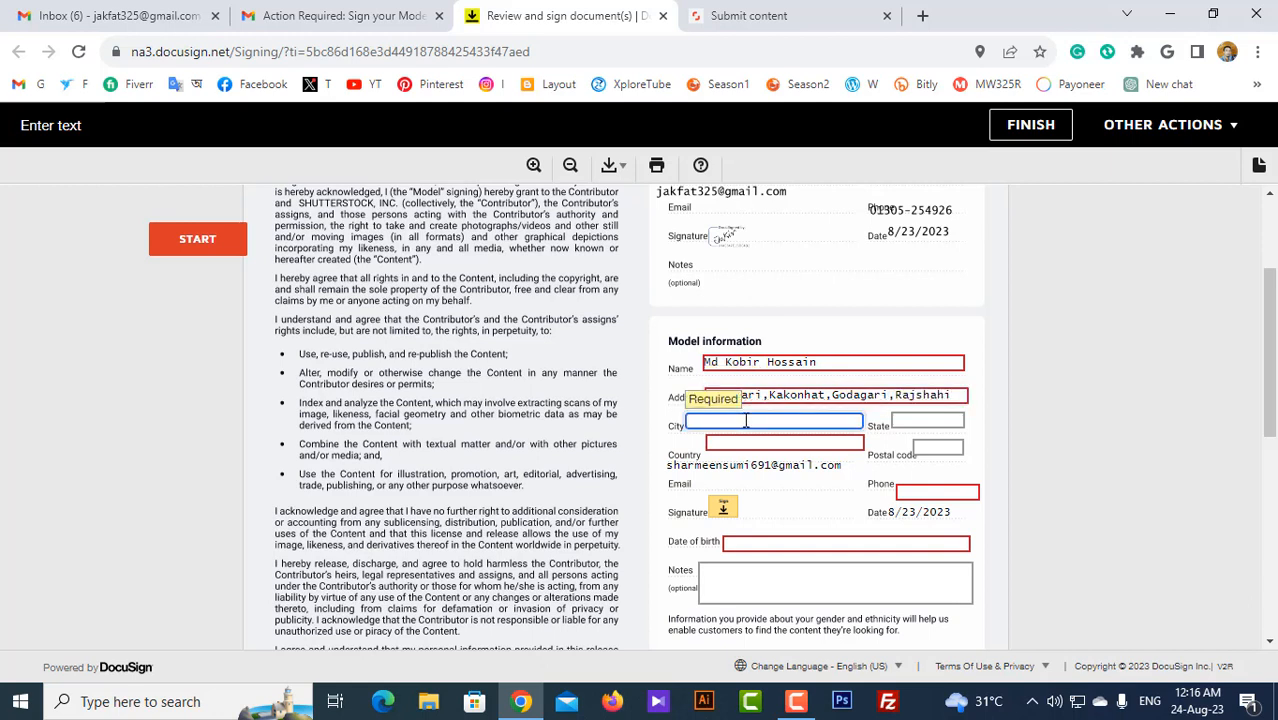
pyautogui.write('Rajshahi')
pyautogui.click(914, 422)
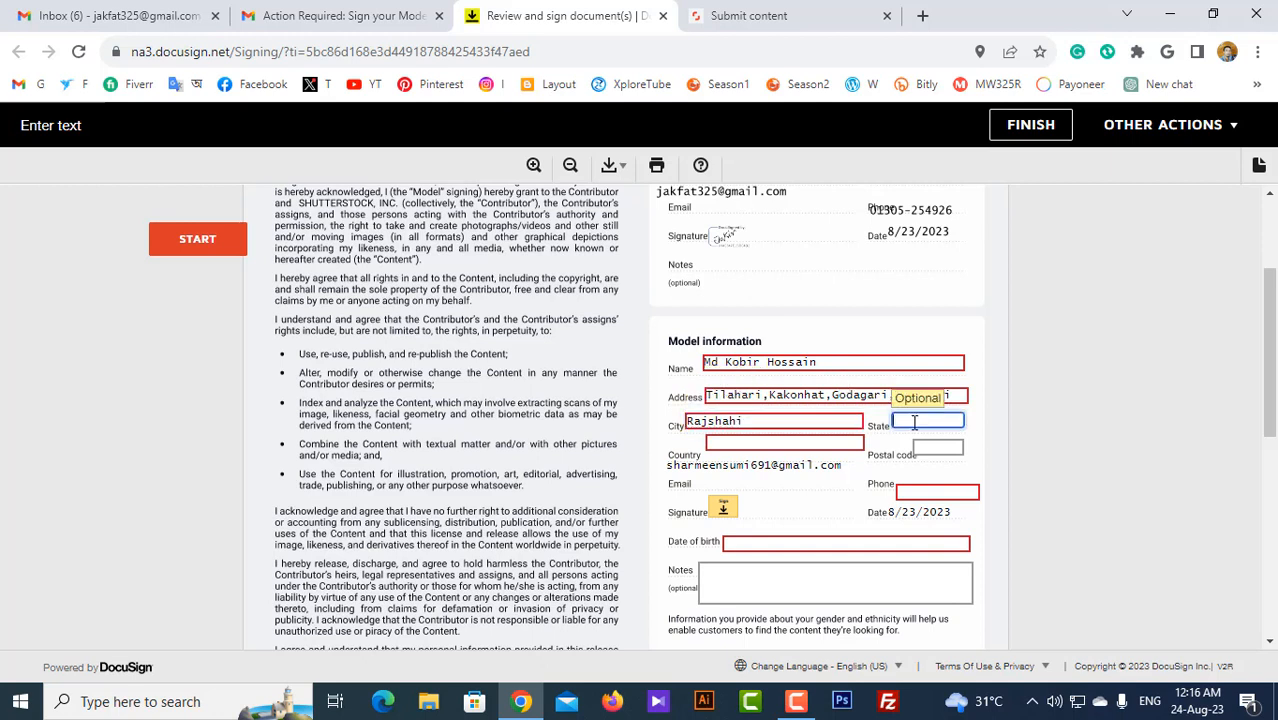
pyautogui.write('Rajshahi')
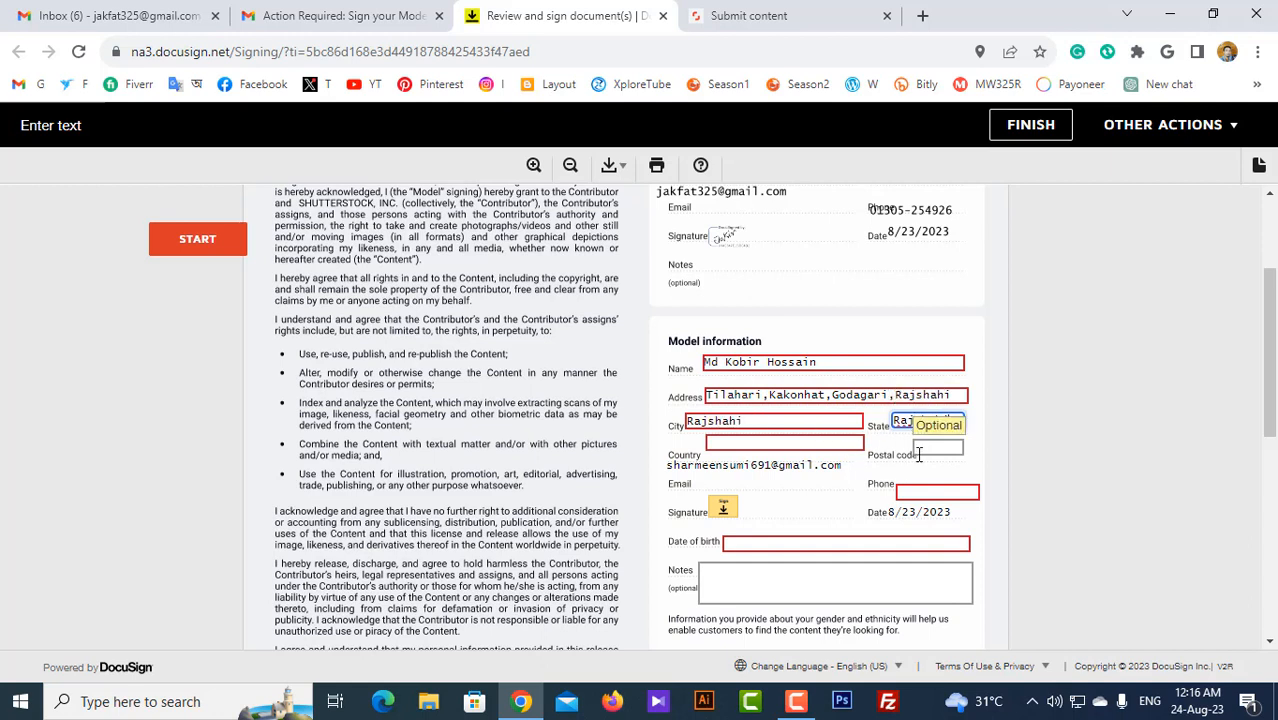
# Step: Enter the model's country, postal code and phone number, then click the Sign Here field
pyautogui.click(774, 442)
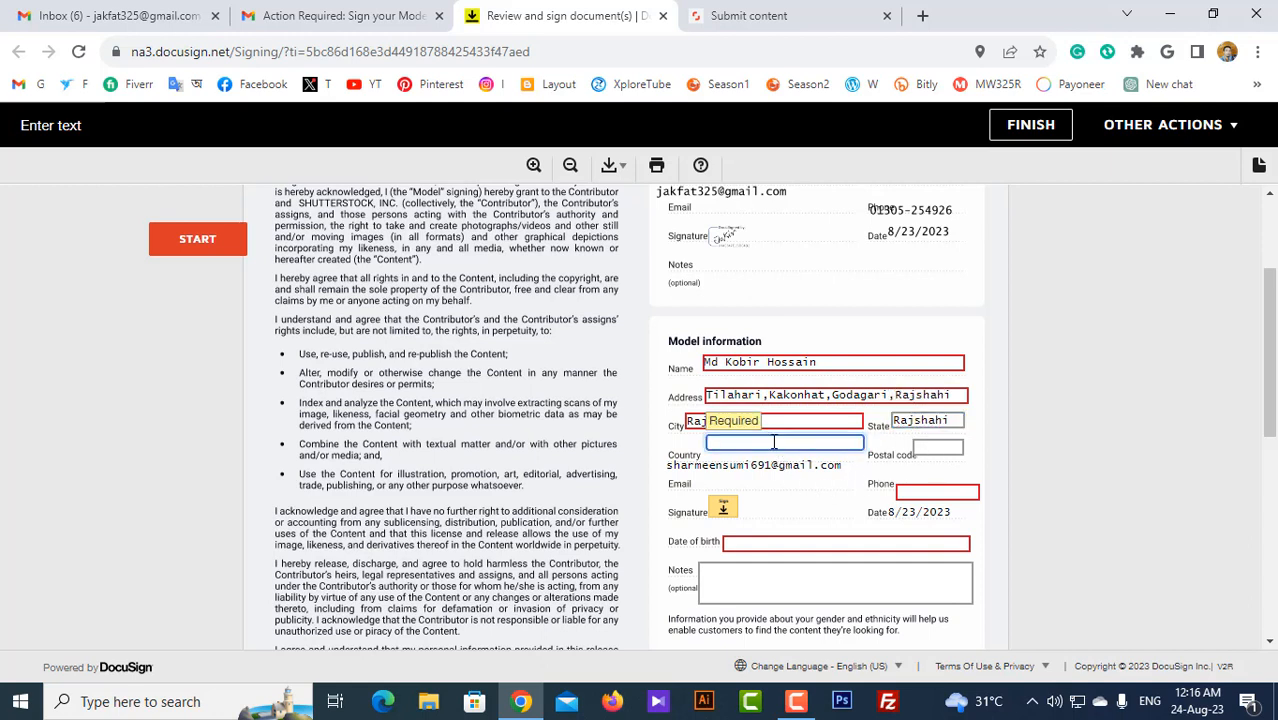
pyautogui.write('Bangladesh')
pyautogui.click(938, 448)
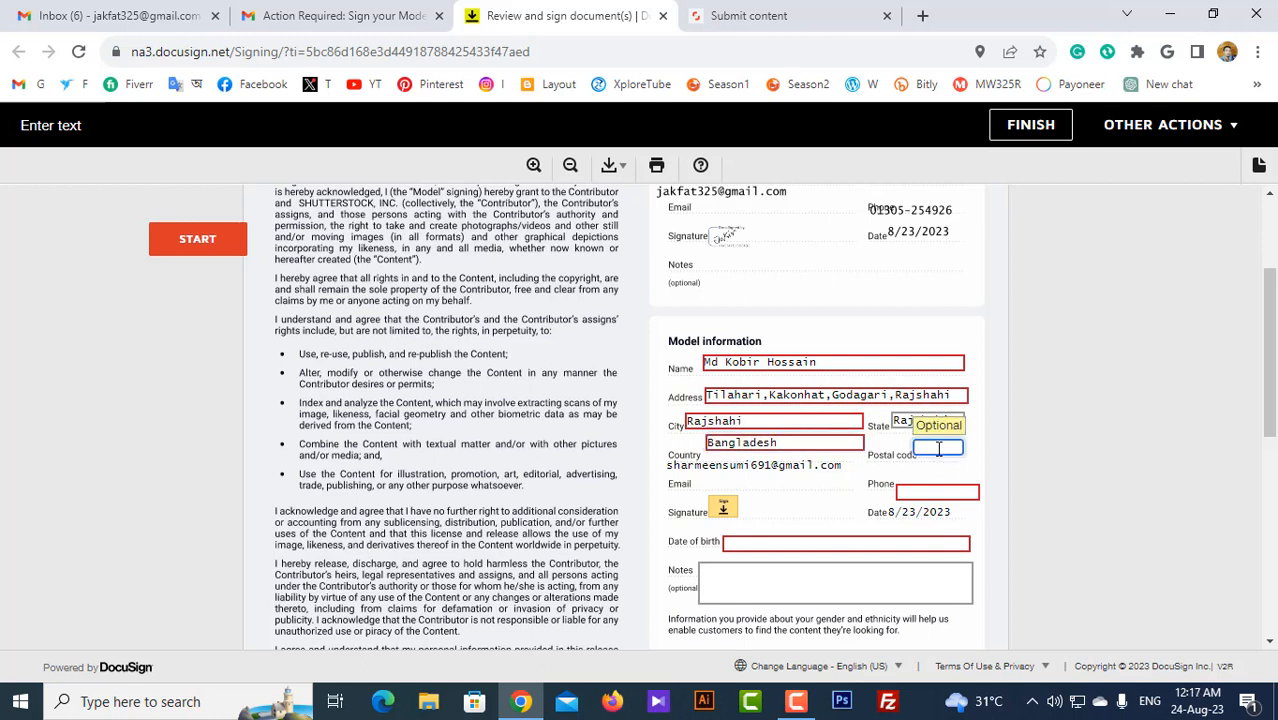
pyautogui.write('6000')
pyautogui.scroll(-1, 938, 450)
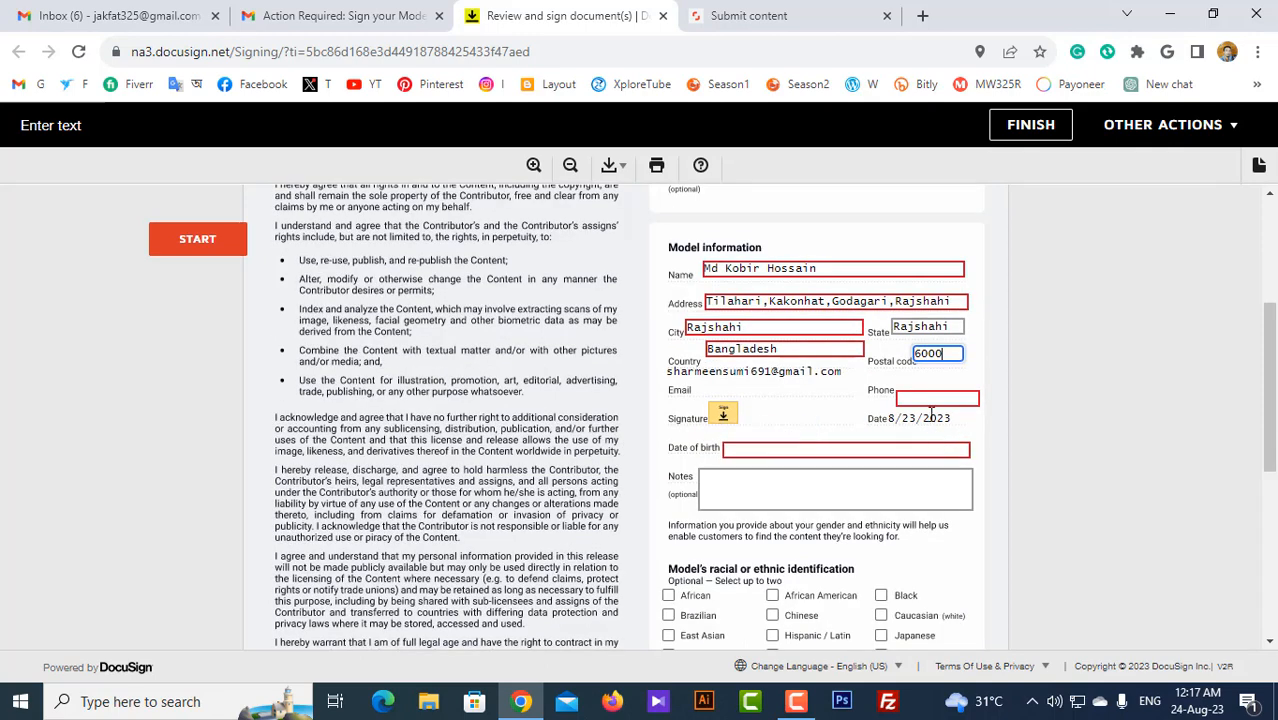
pyautogui.click(929, 399)
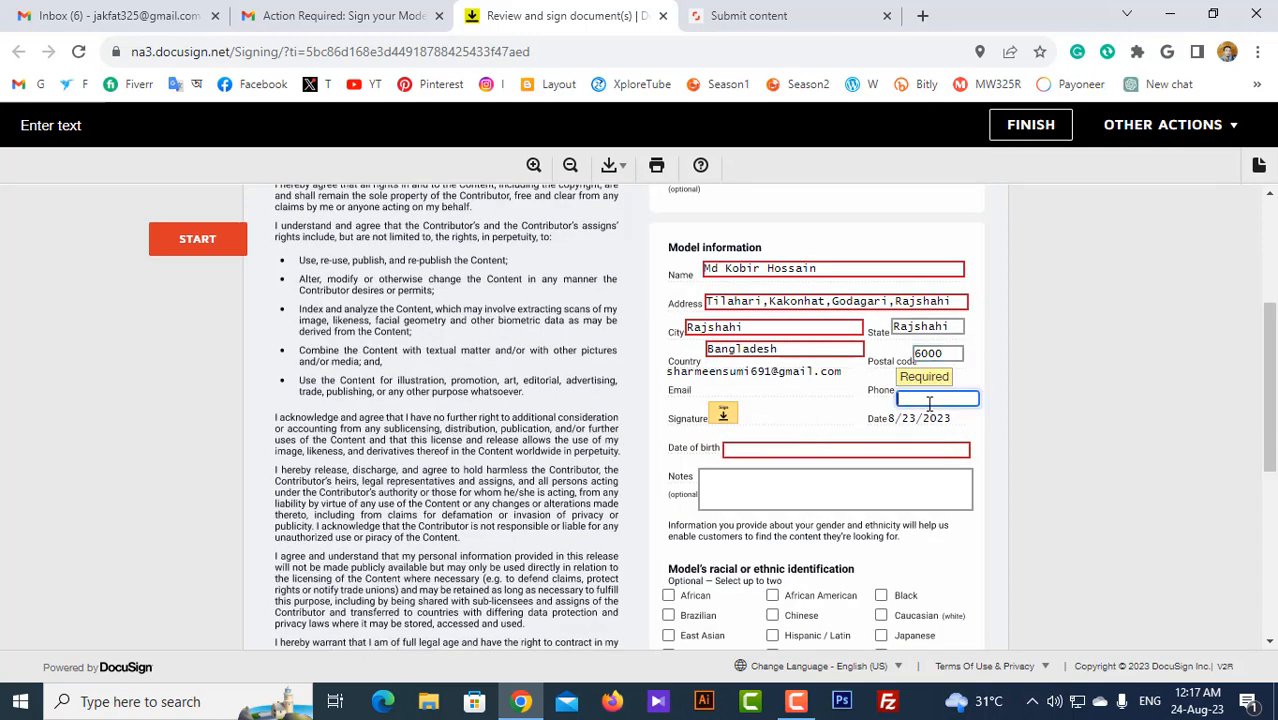
pyautogui.click(729, 420)
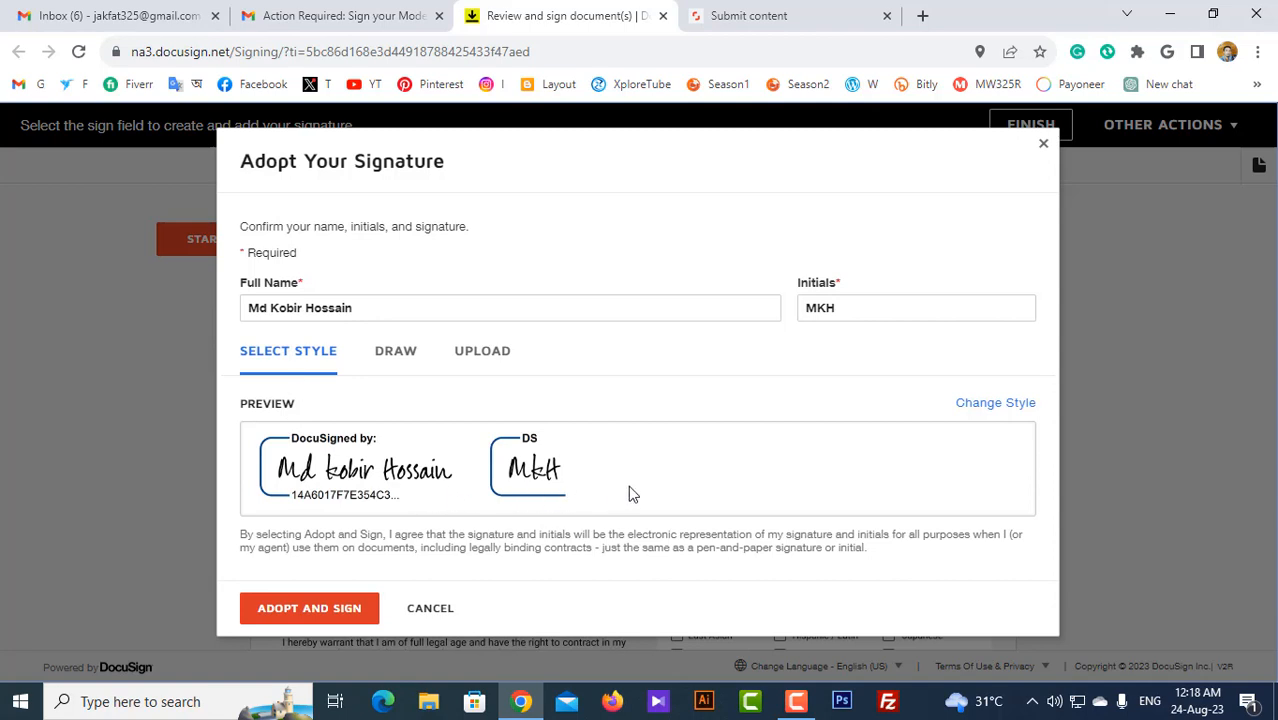
# Step: Keep the first handwritten signature style, adopt it, and sign the model release
pyautogui.click(996, 404)
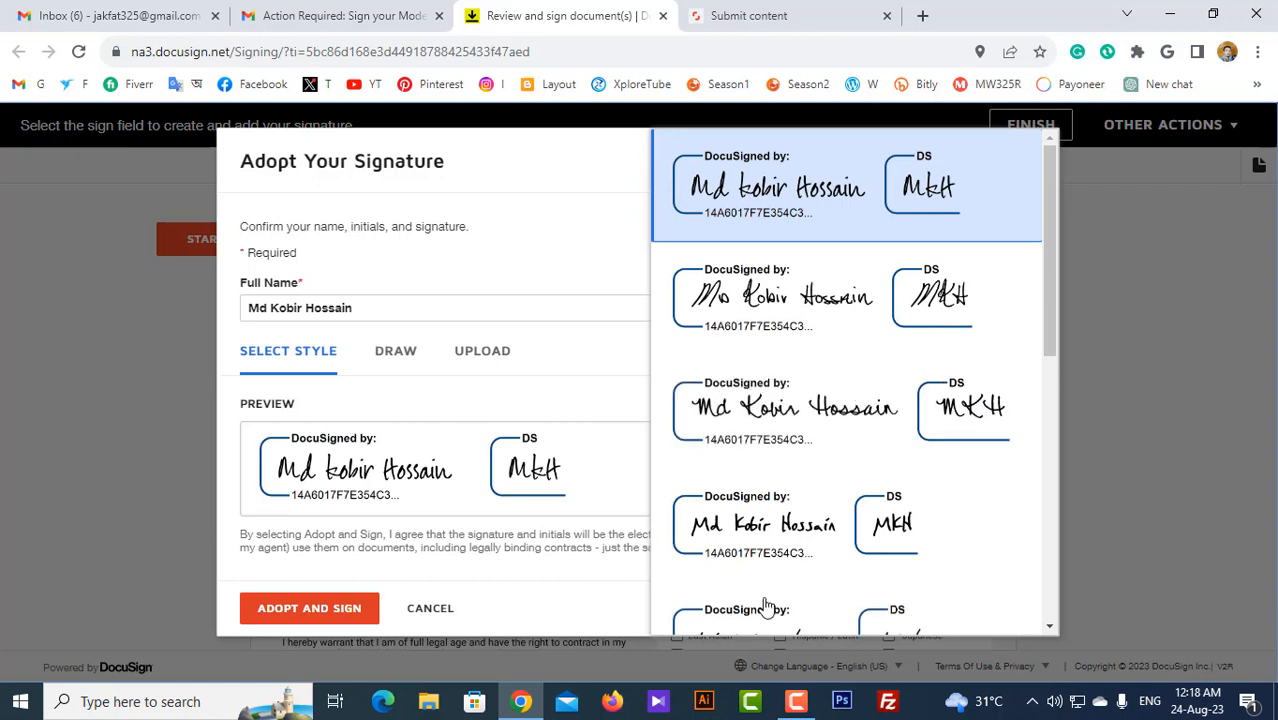
pyautogui.click(590, 408)
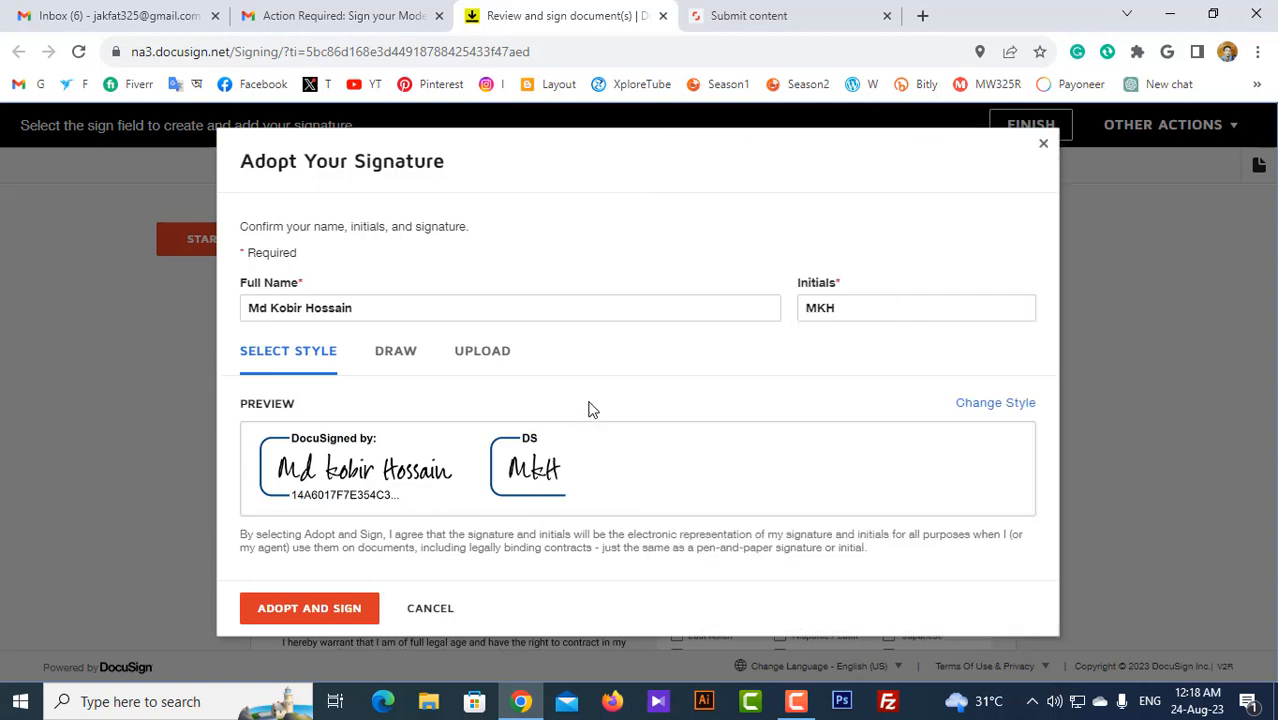
pyautogui.click(309, 609)
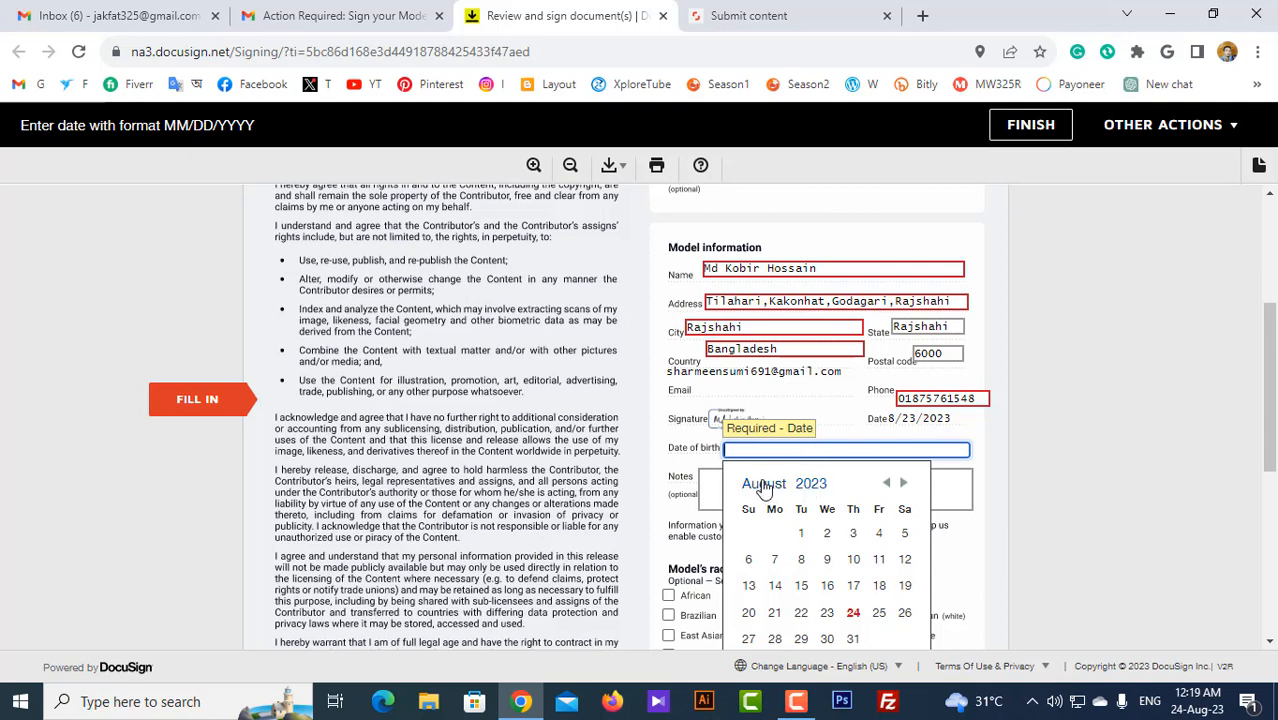
# Step: Set the model's date of birth to January 13, 2001
pyautogui.click(811, 485)
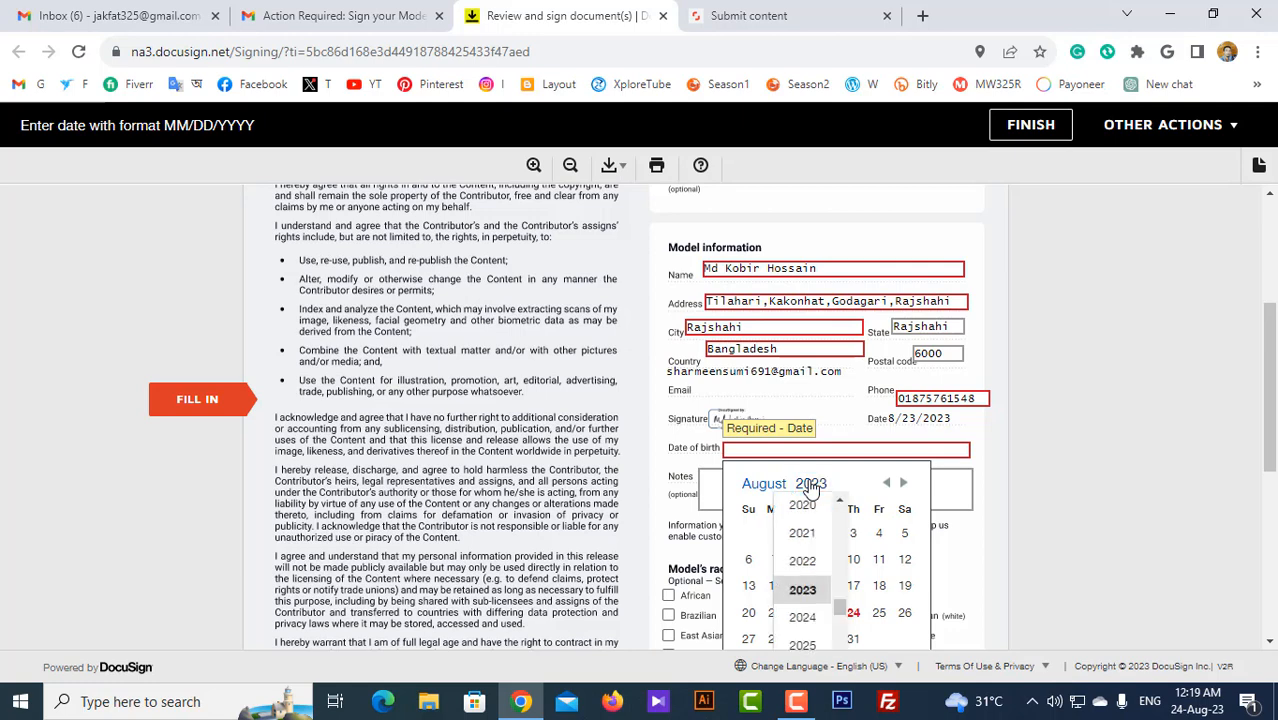
pyautogui.scroll(10, 812, 550)
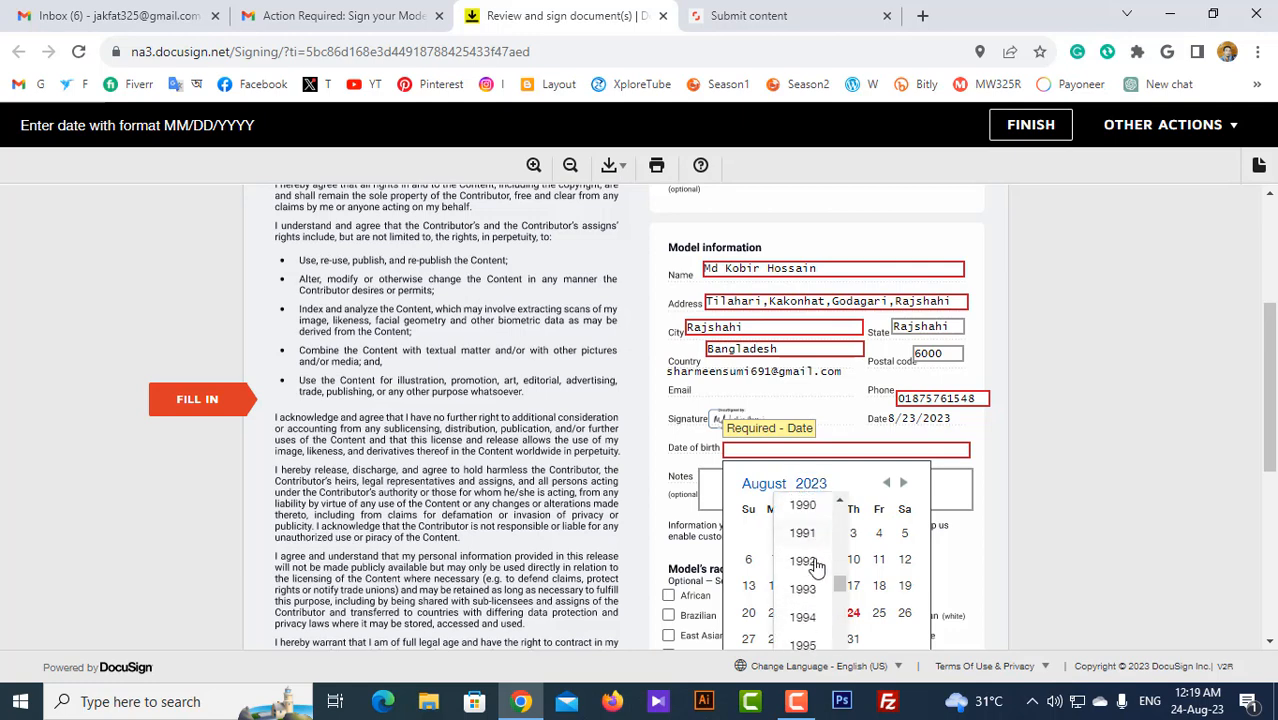
pyautogui.scroll(-3, 812, 565)
pyautogui.click(810, 562)
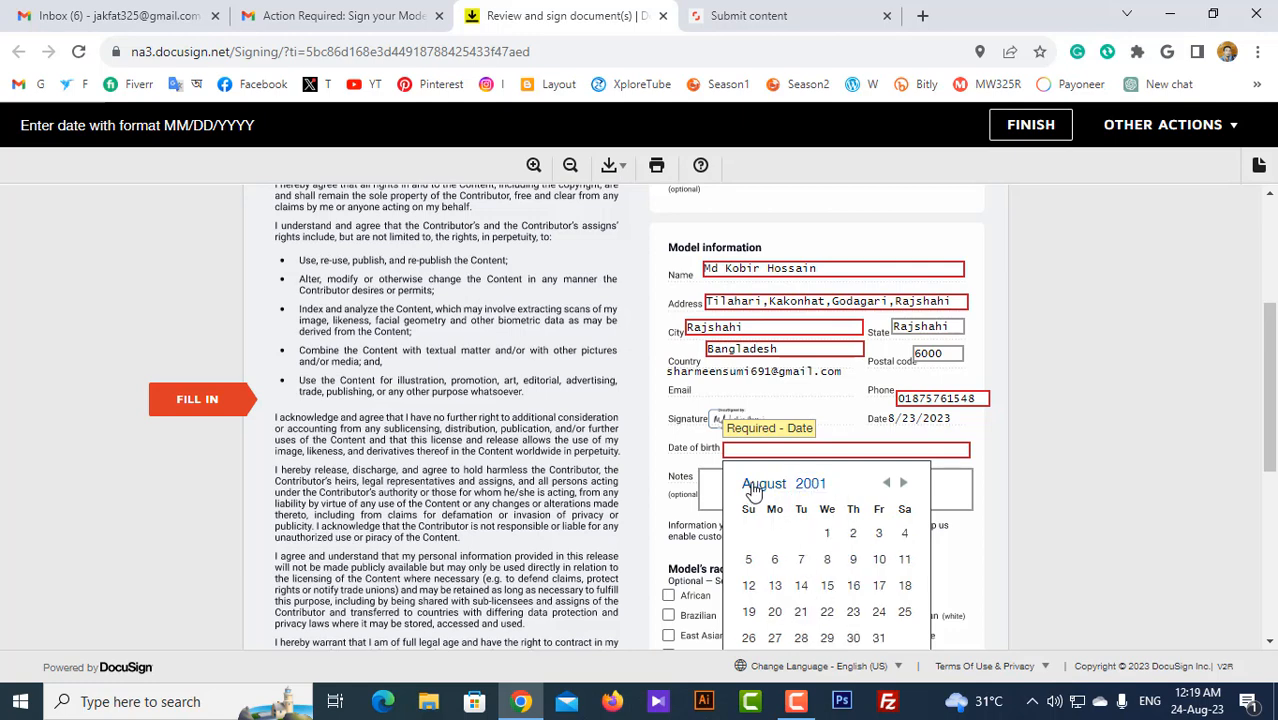
pyautogui.click(755, 486)
pyautogui.scroll(3, 762, 505)
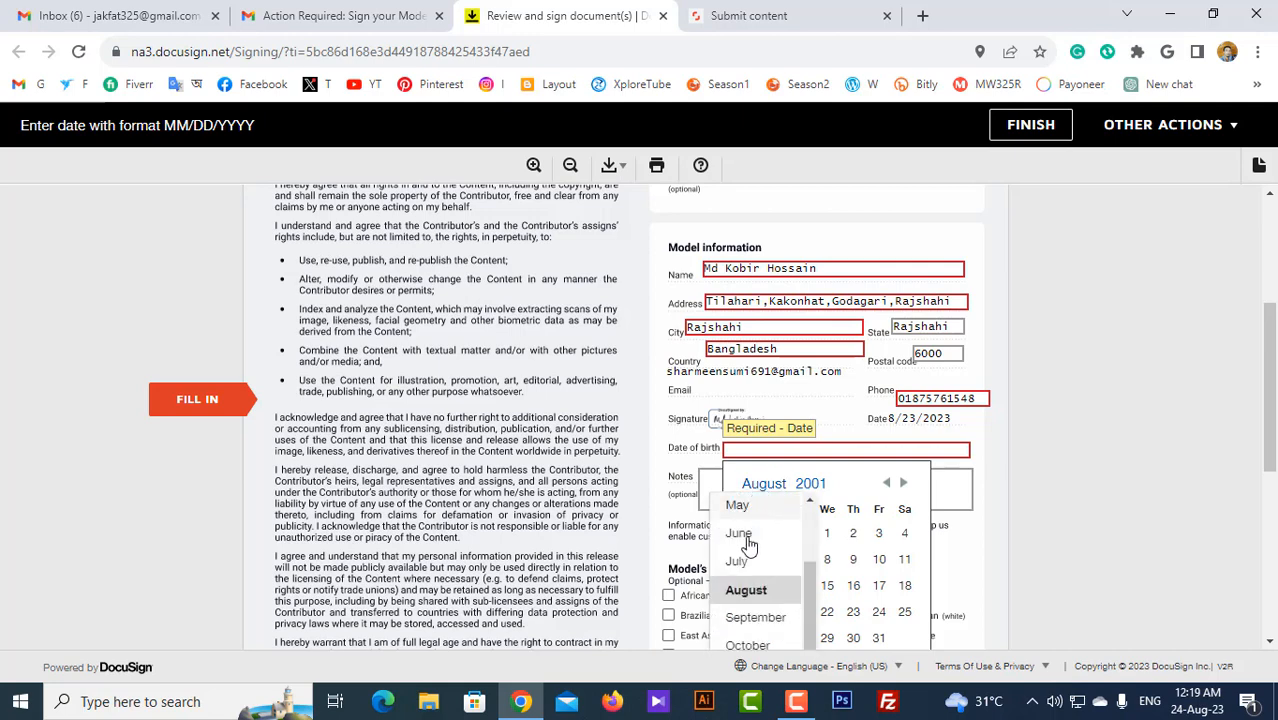
pyautogui.click(767, 514)
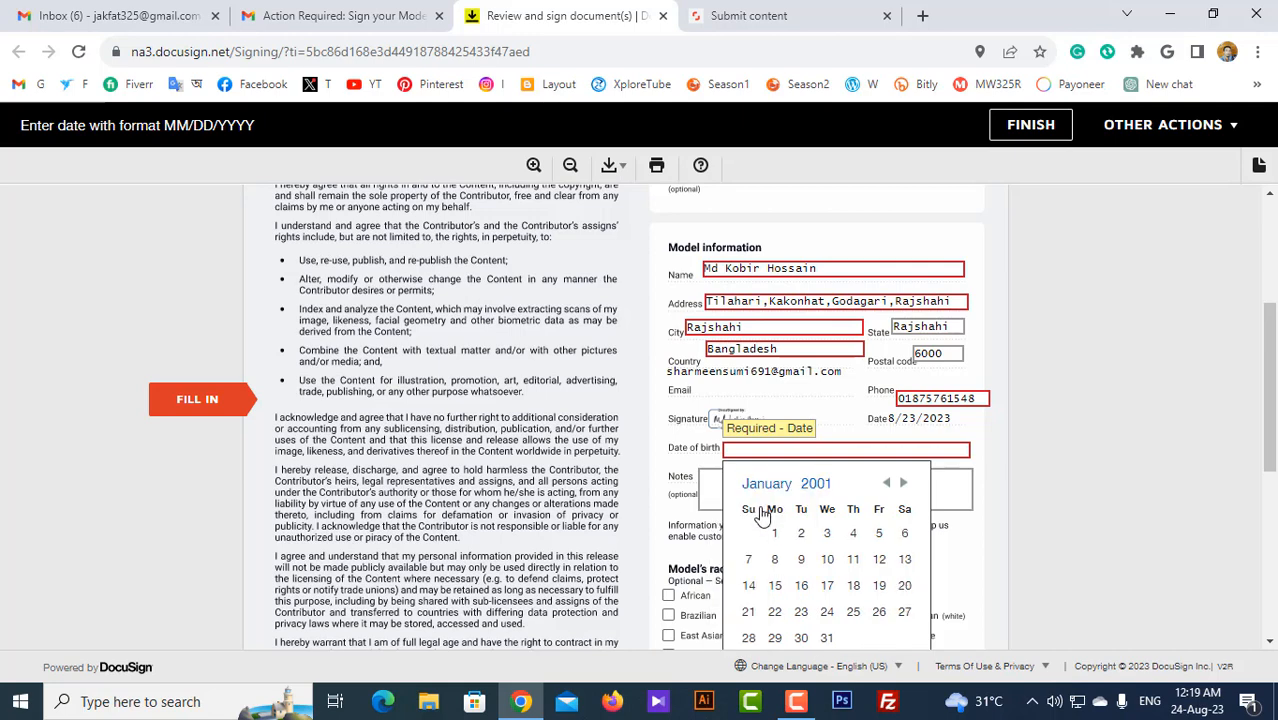
pyautogui.click(904, 561)
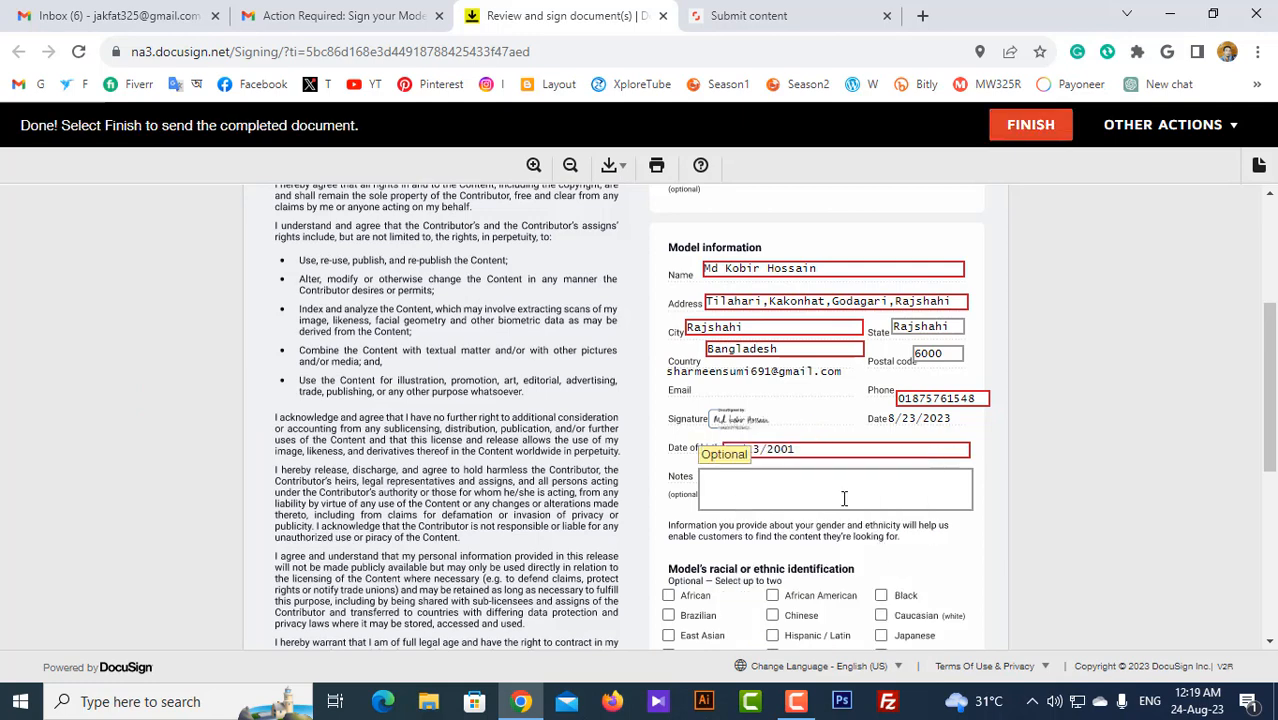
# Step: Mark the model as South Asian and Male-identified, then start adding a visual reference attachment
pyautogui.scroll(-1, 830, 500)
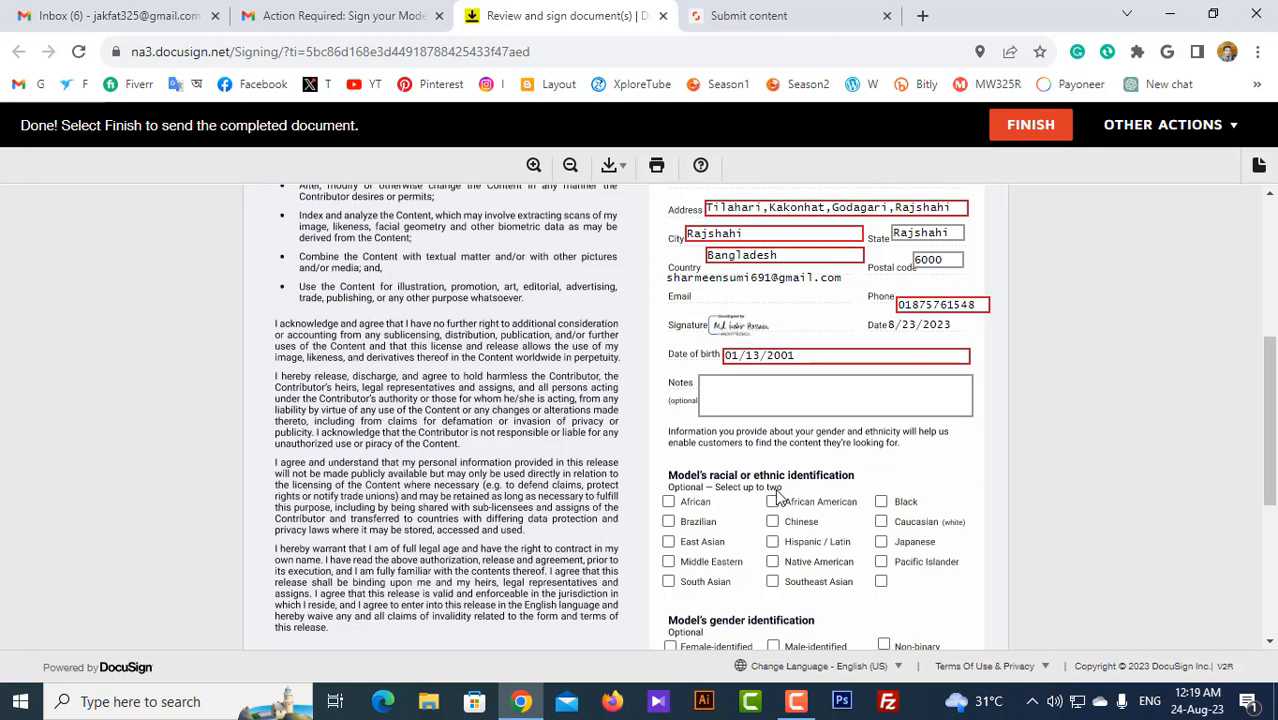
pyautogui.scroll(-1, 800, 502)
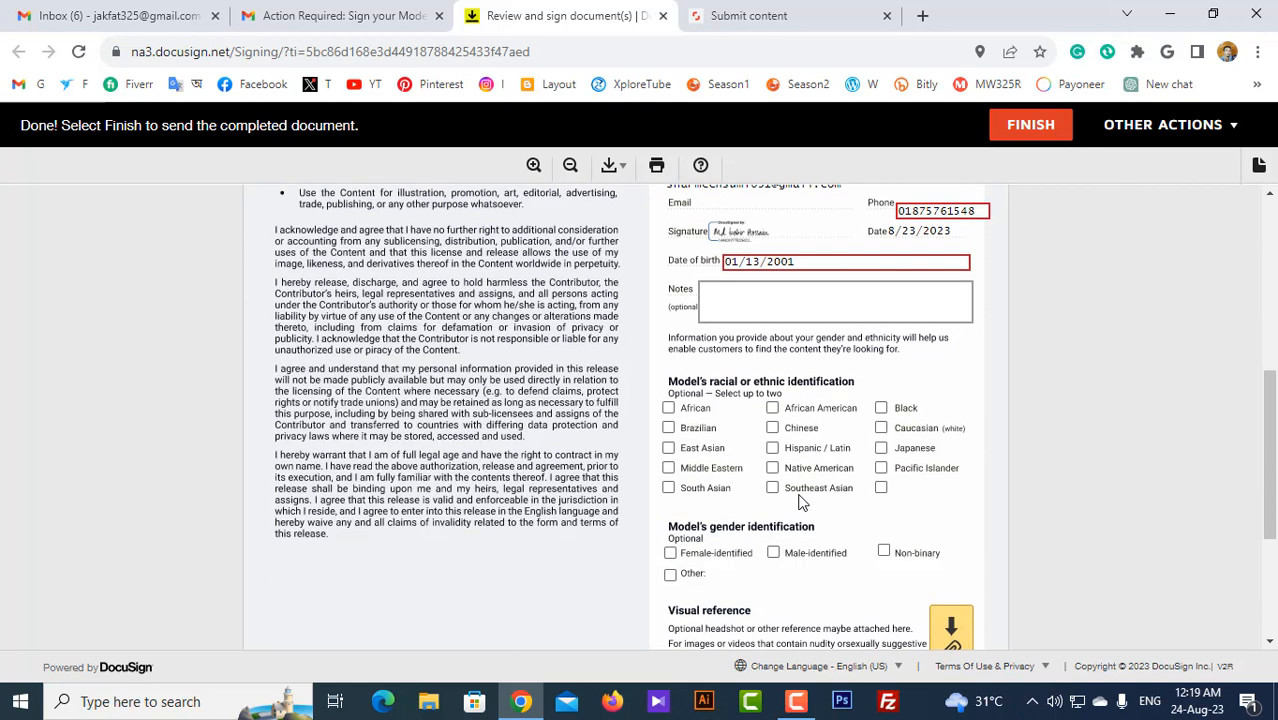
pyautogui.click(668, 488)
pyautogui.scroll(-2, 879, 524)
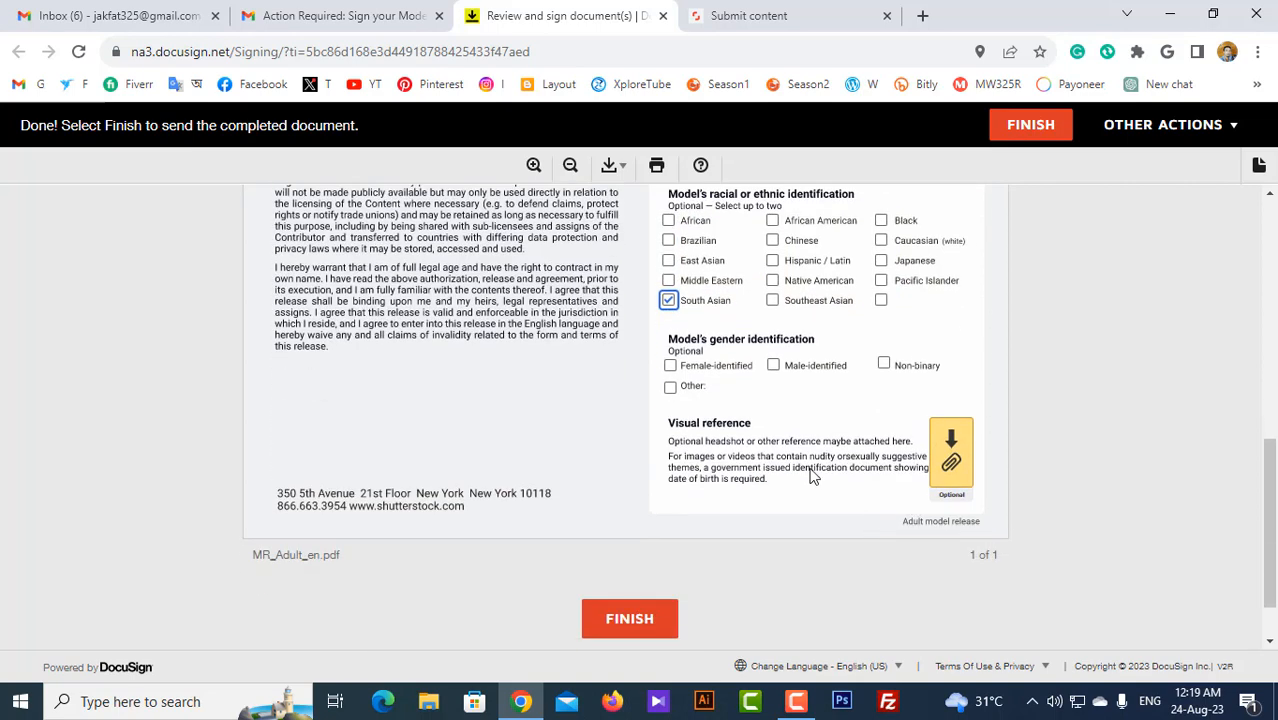
pyautogui.click(772, 366)
pyautogui.scroll(-1, 855, 380)
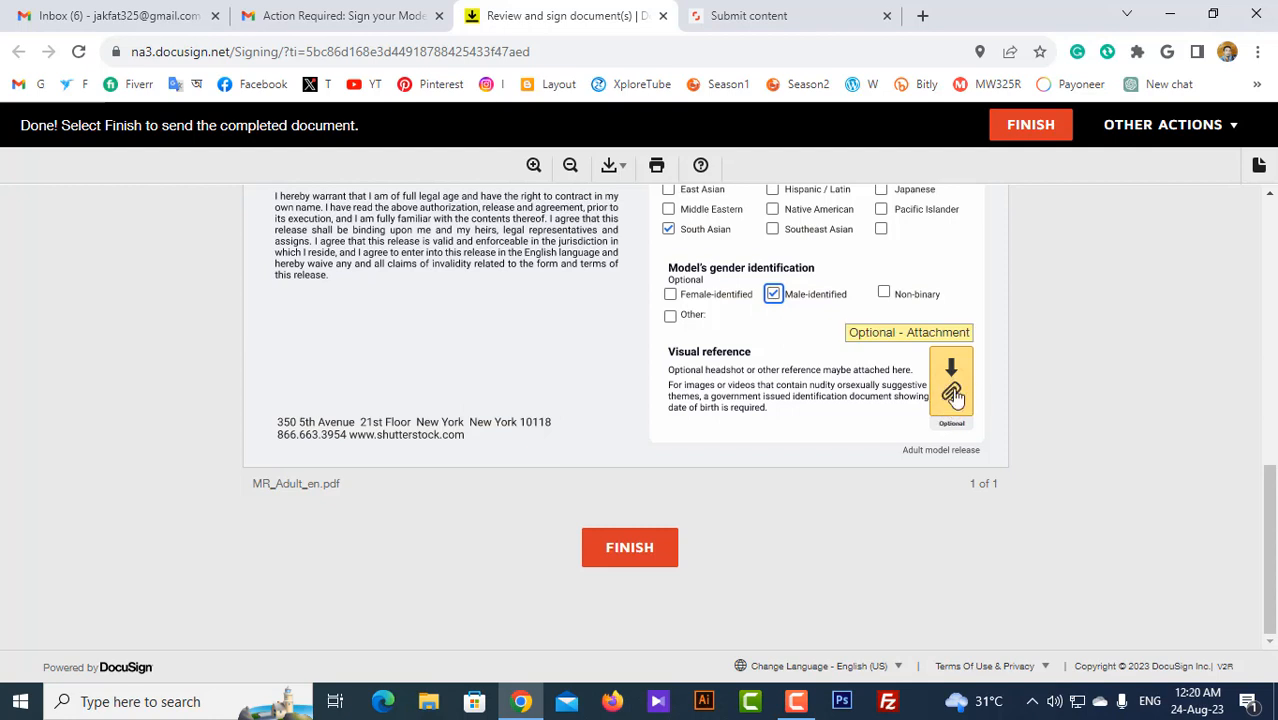
pyautogui.click(953, 395)
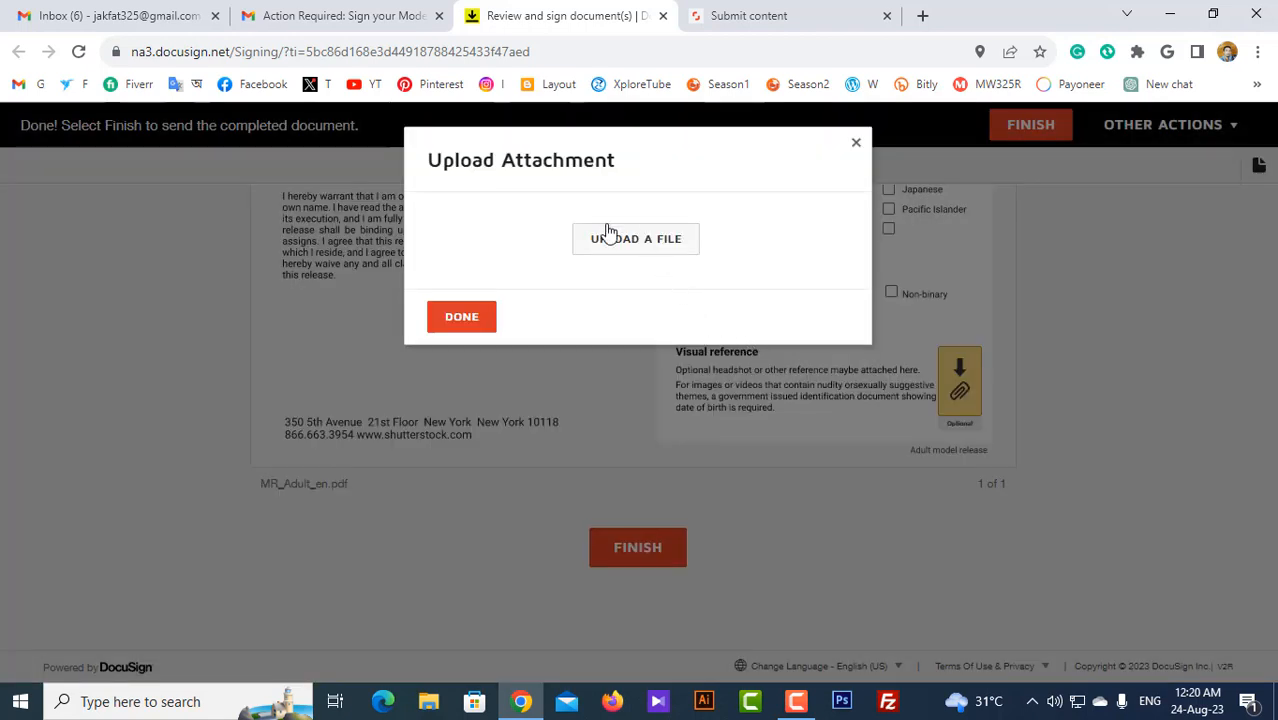
# Step: Upload the zzz headshot file as the model's visual reference attachment
pyautogui.click(605, 238)
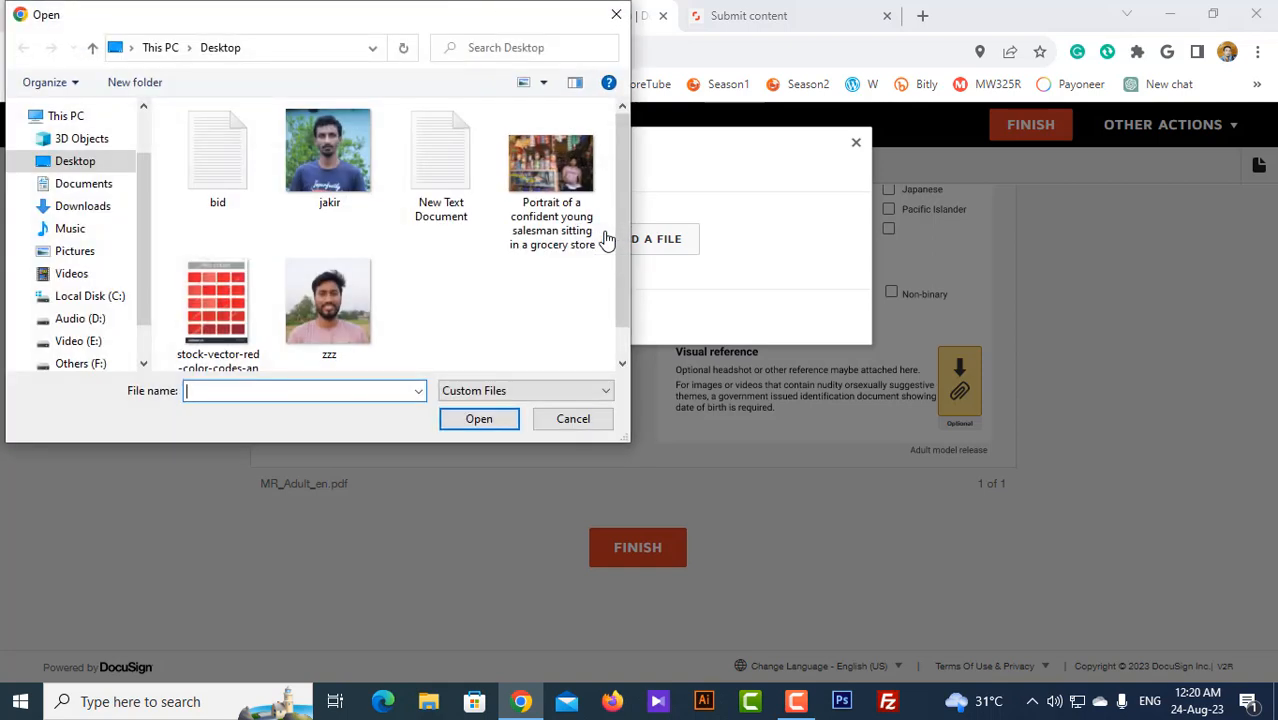
pyautogui.scroll(-1, 450, 300)
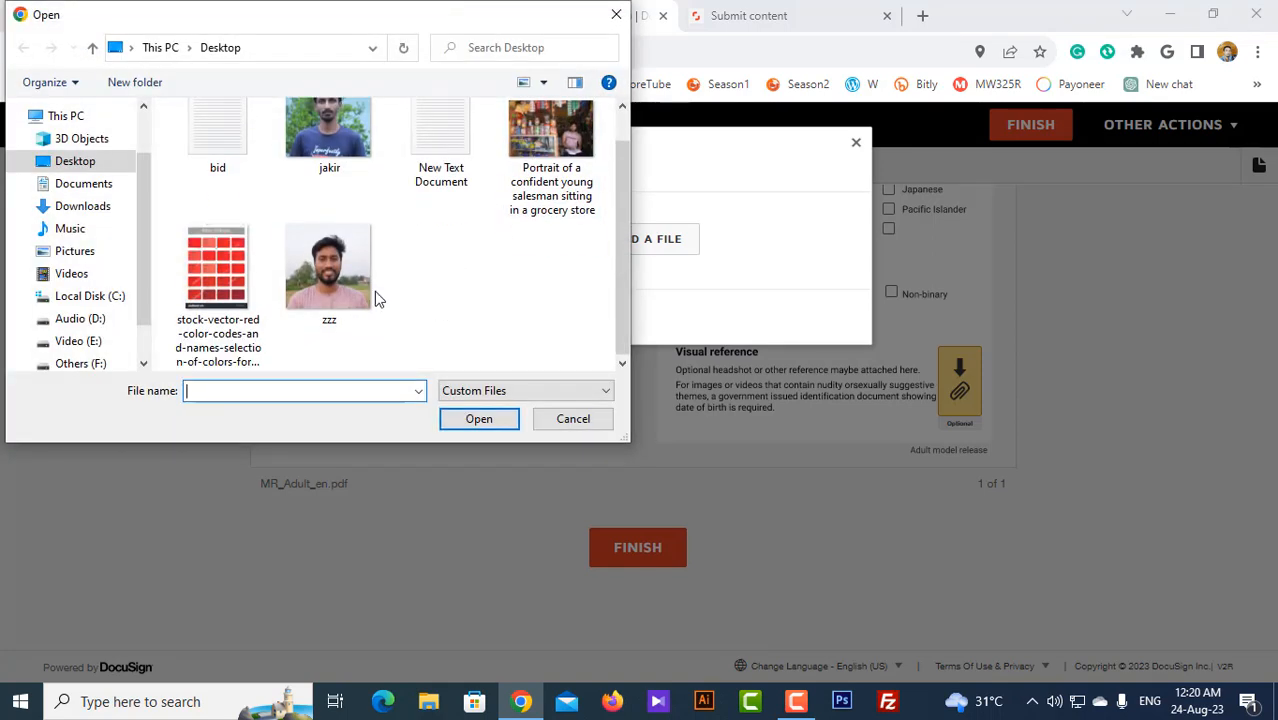
pyautogui.click(327, 276)
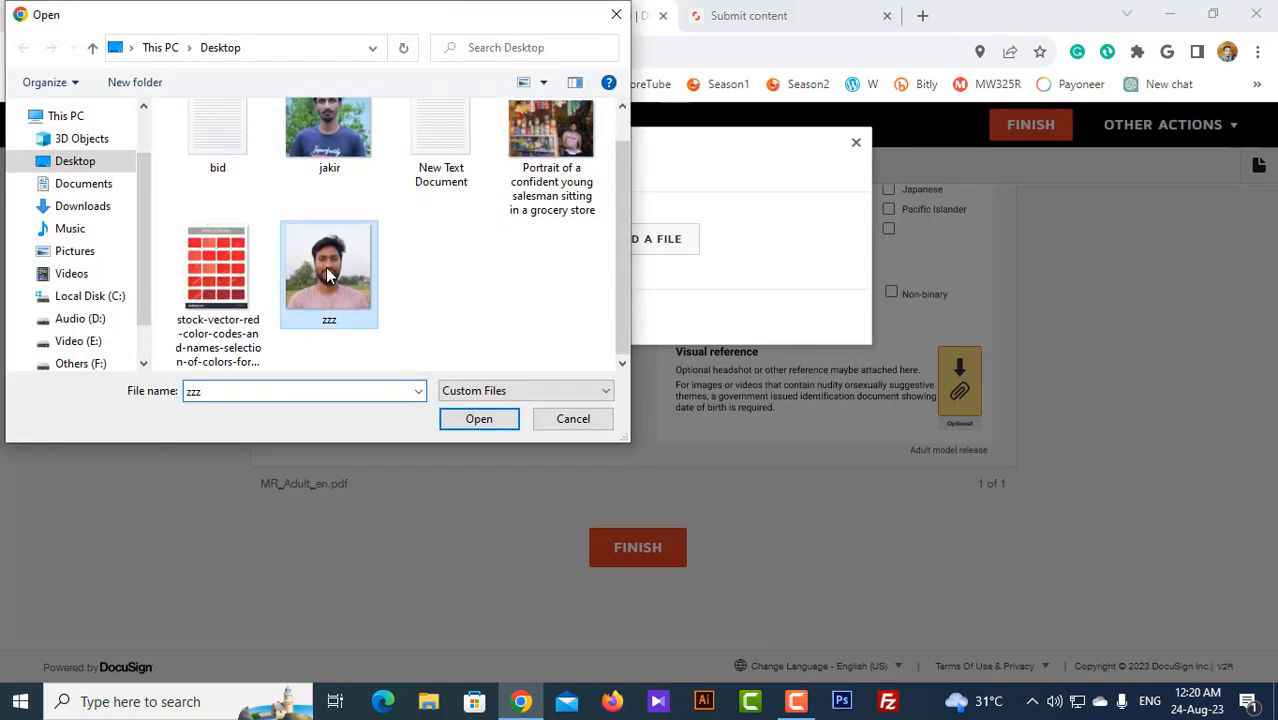
pyautogui.click(481, 424)
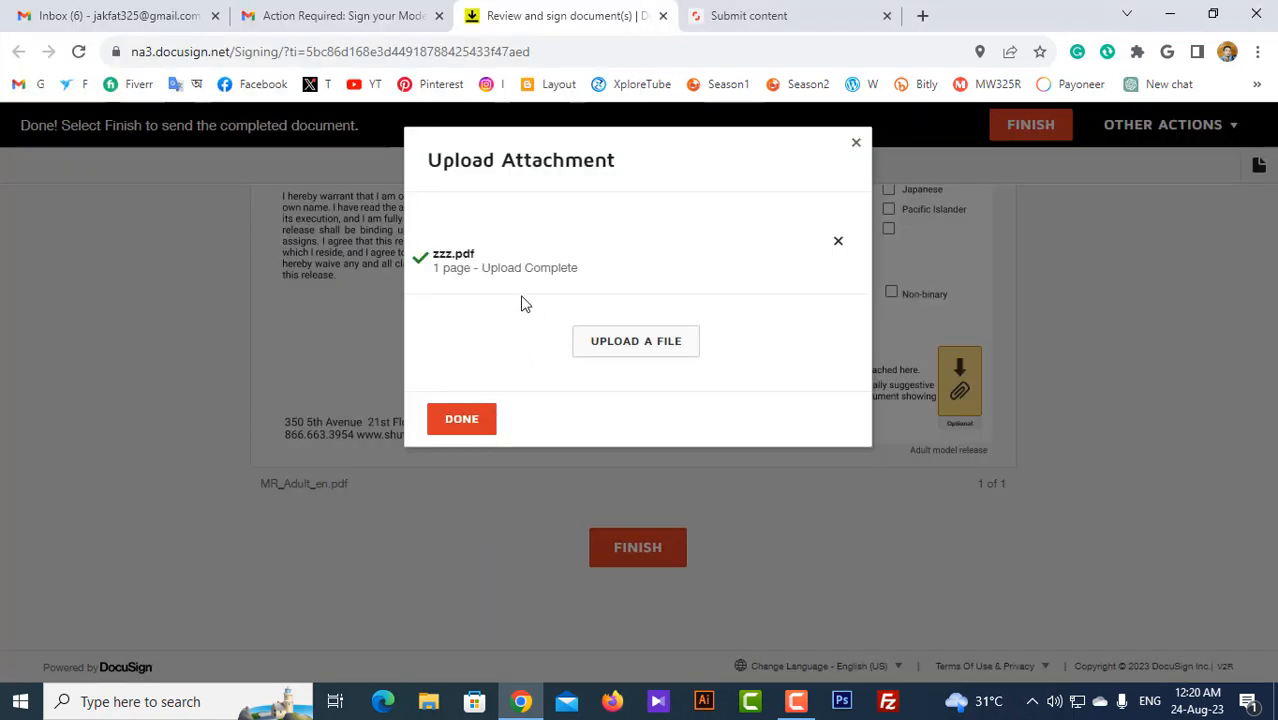
pyautogui.click(468, 429)
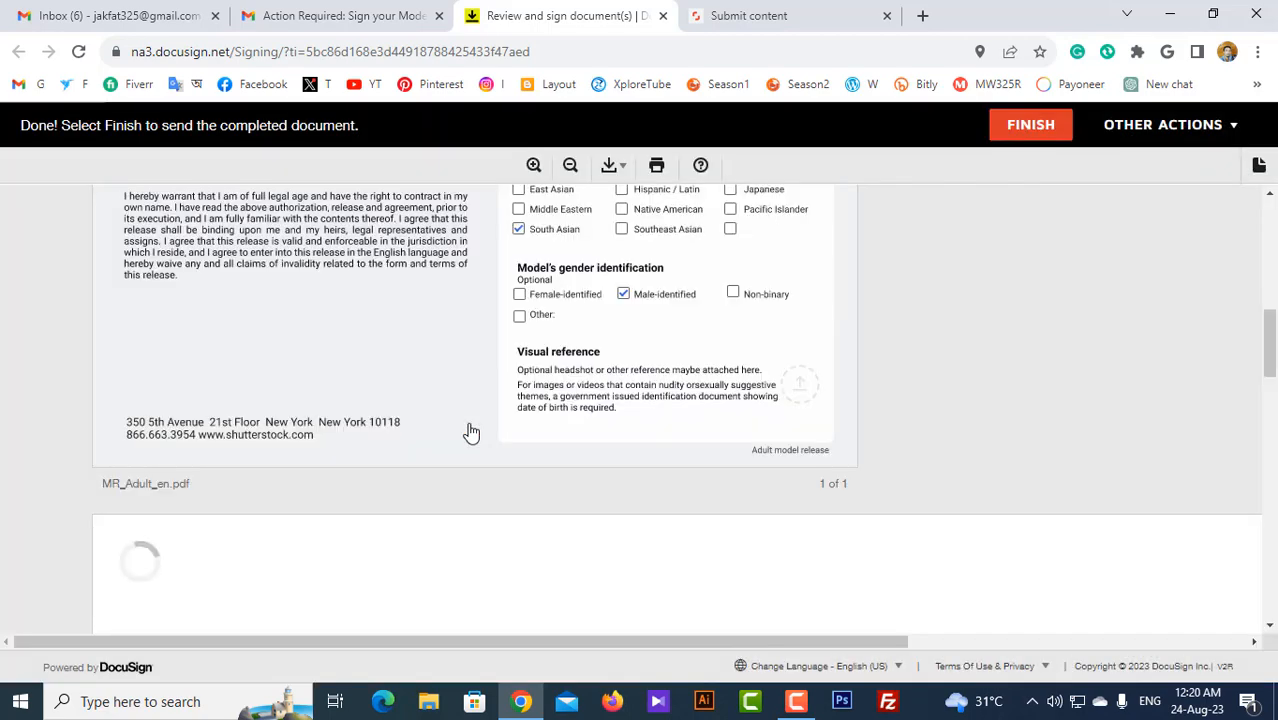
# Step: Review the attached photo in the release and finish signing
pyautogui.scroll(-2, 472, 430)
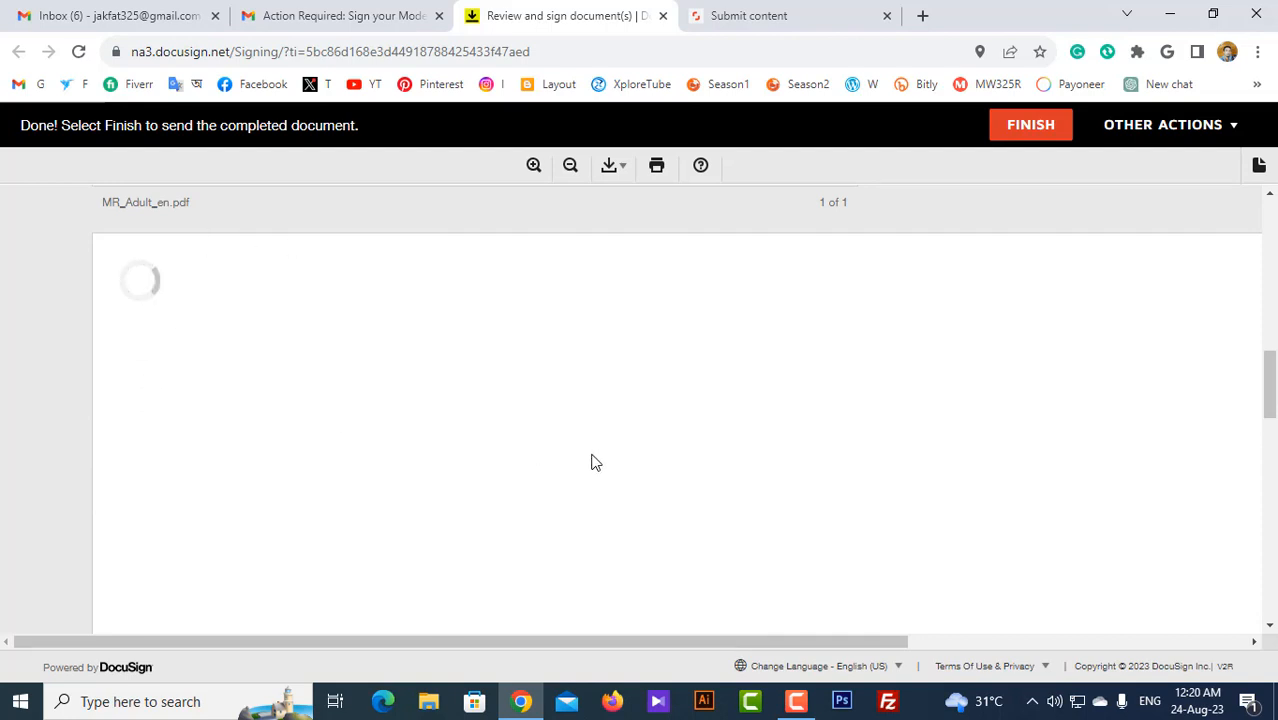
pyautogui.scroll(-3, 588, 461)
pyautogui.scroll(-6, 592, 462)
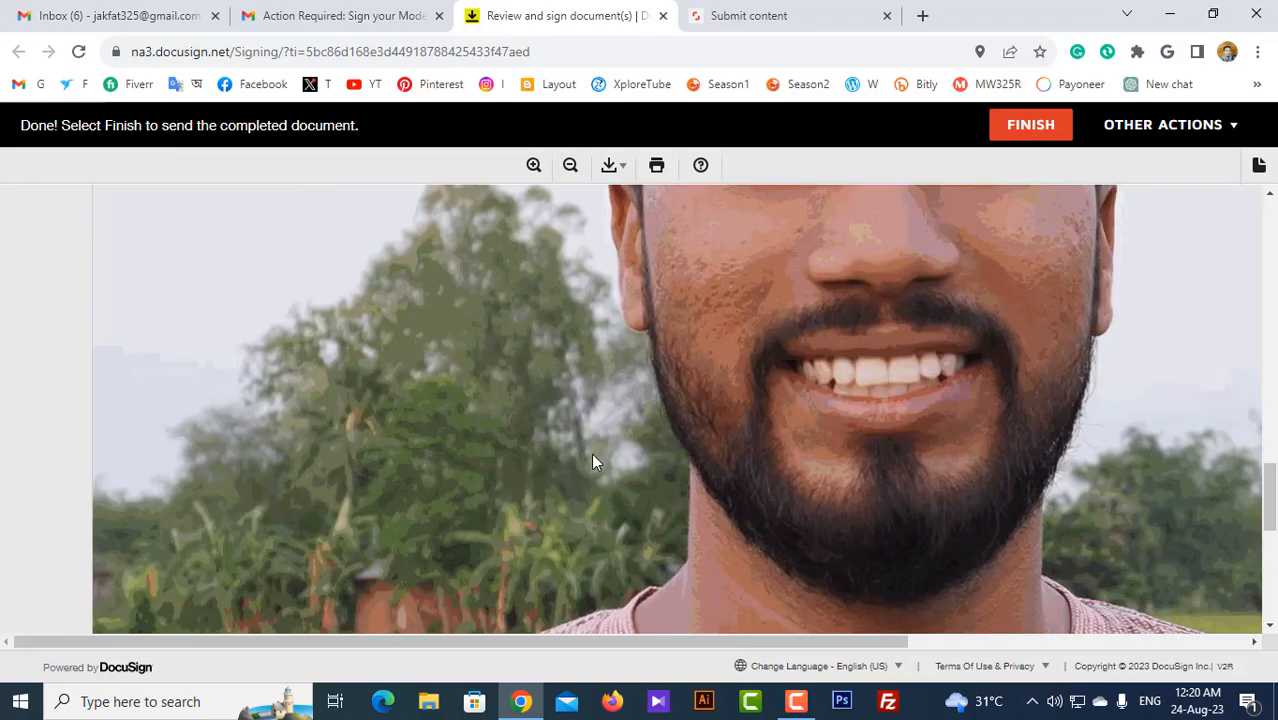
pyautogui.scroll(5, 592, 462)
pyautogui.scroll(2, 592, 461)
pyautogui.scroll(-6, 592, 461)
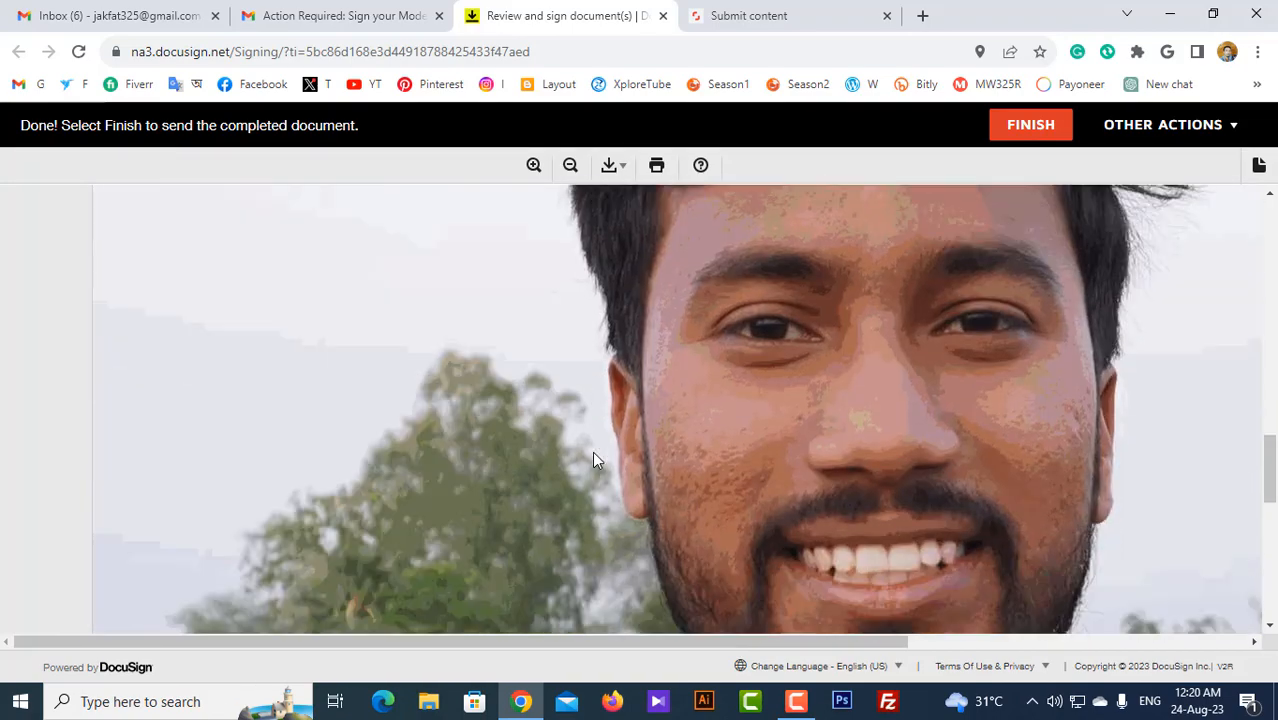
pyautogui.scroll(-6, 592, 451)
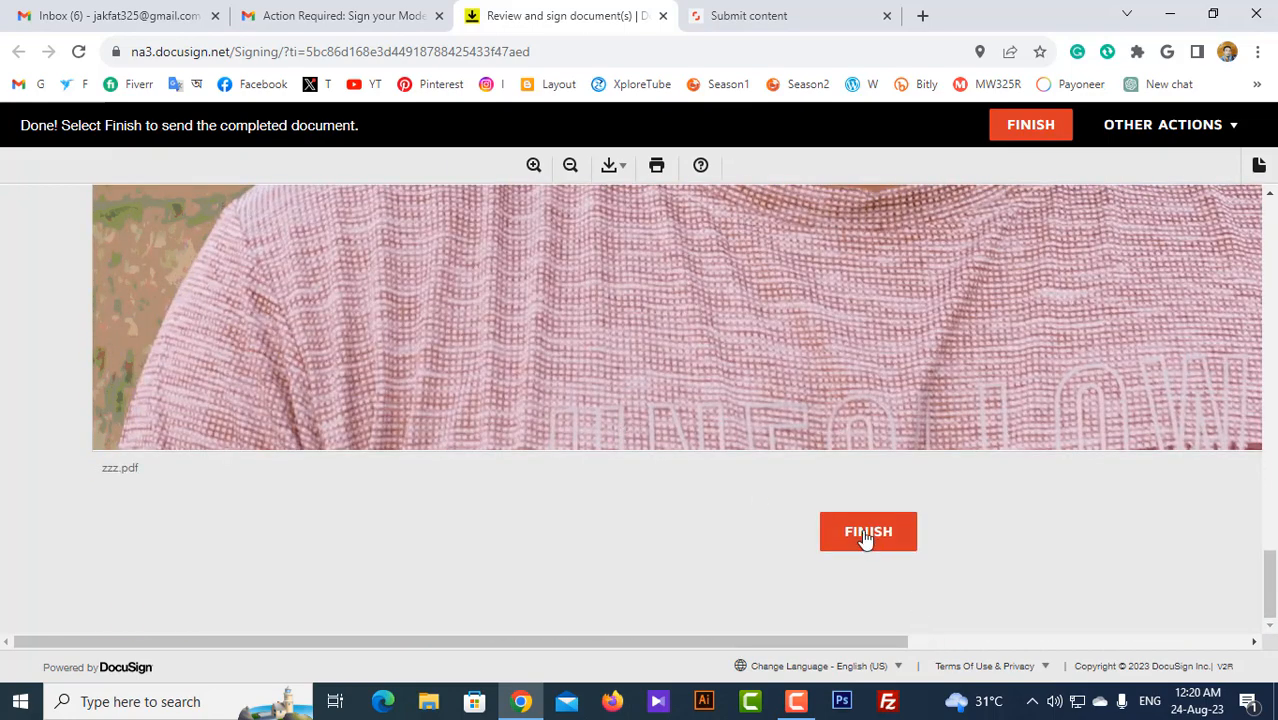
pyautogui.click(860, 533)
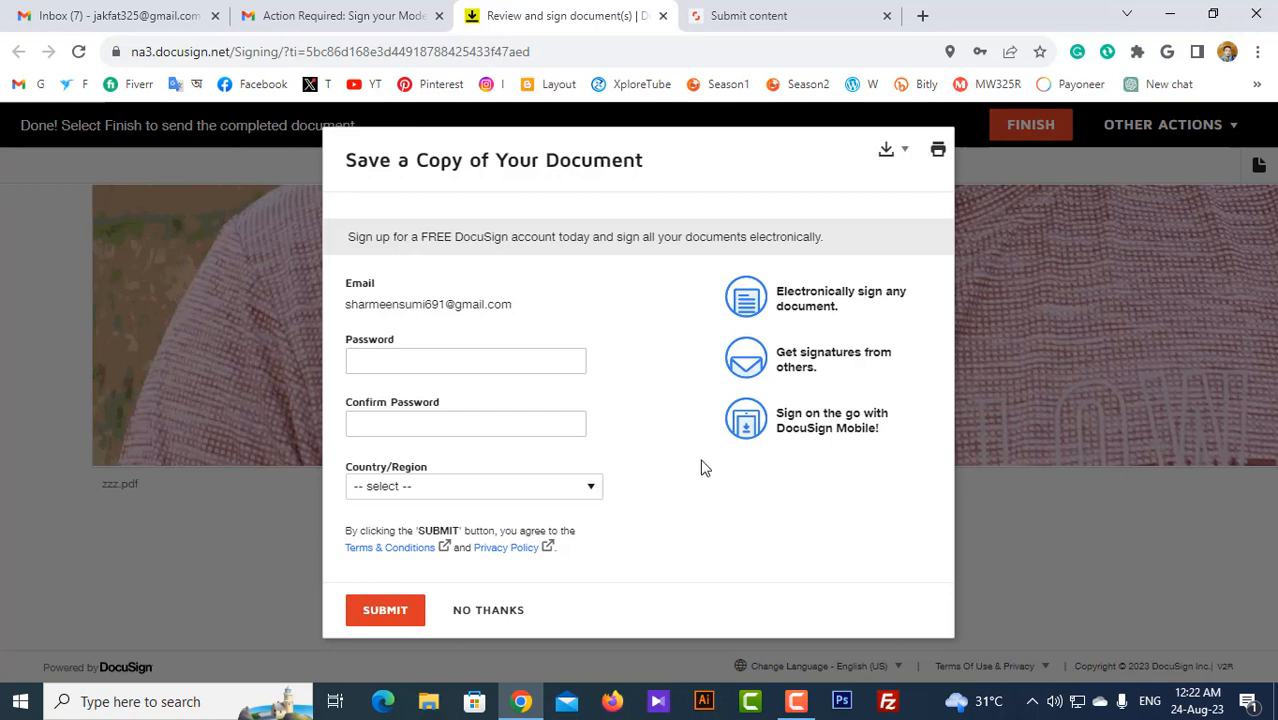
# Step: Skip creating an account to save a copy and return to the Gmail inbox
pyautogui.click(490, 611)
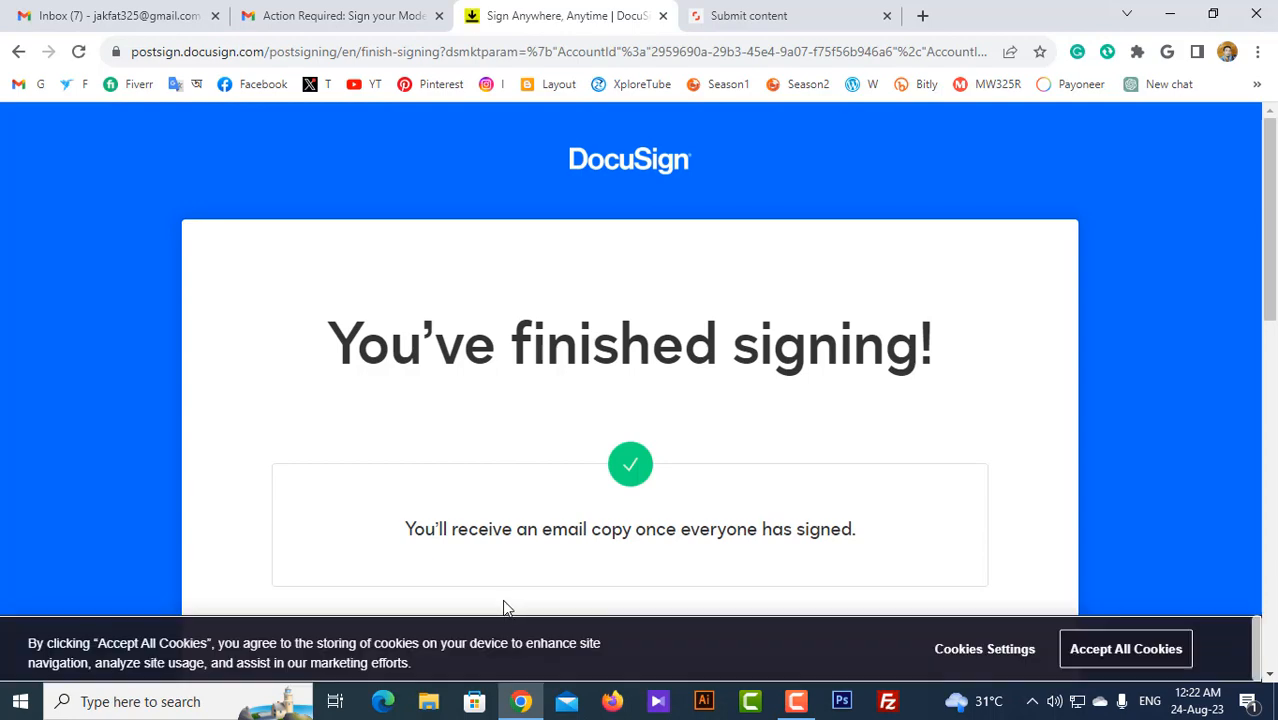
pyautogui.click(110, 12)
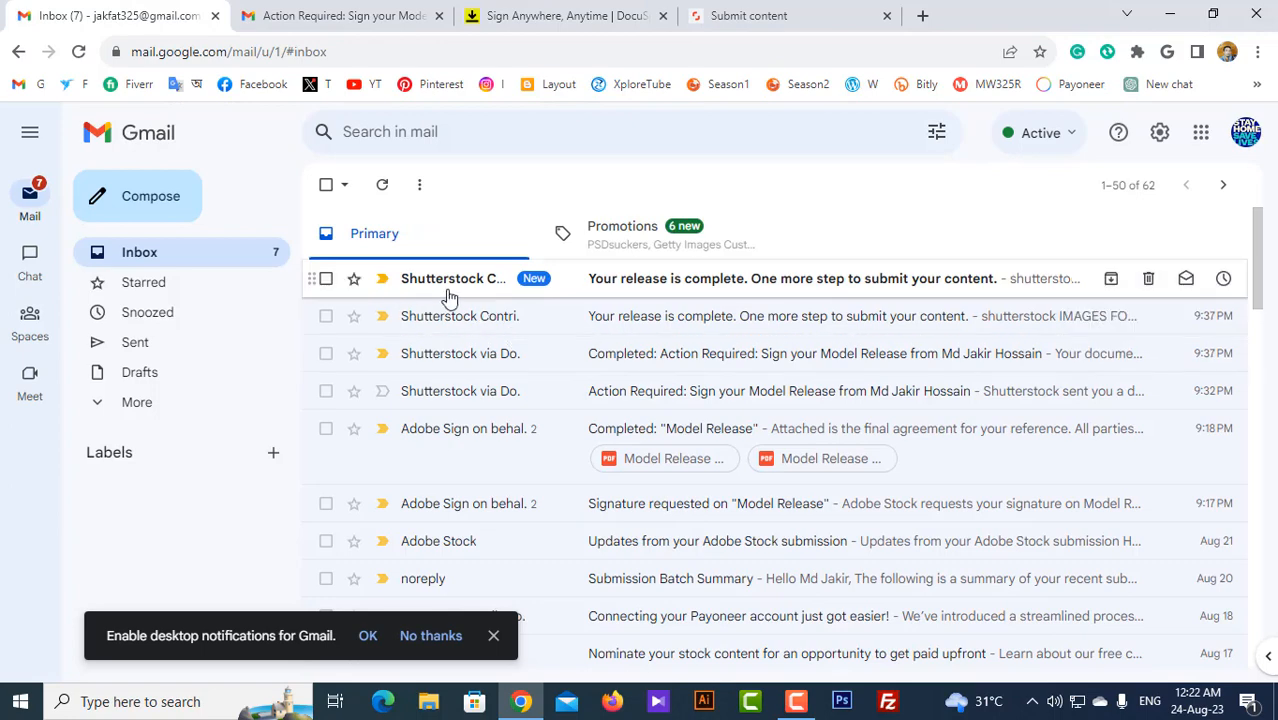
# Step: Read the Shutterstock 'Your release is complete' email, then go to the Submit content page
pyautogui.click(641, 286)
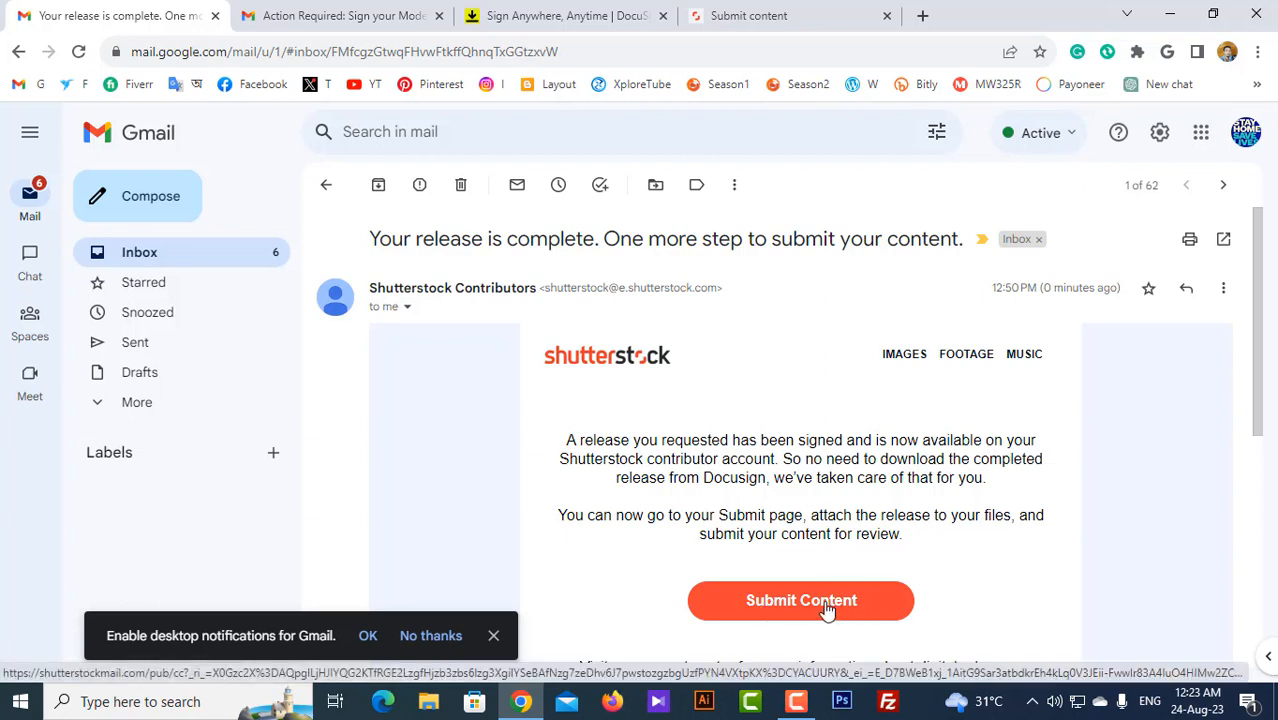
pyautogui.click(798, 10)
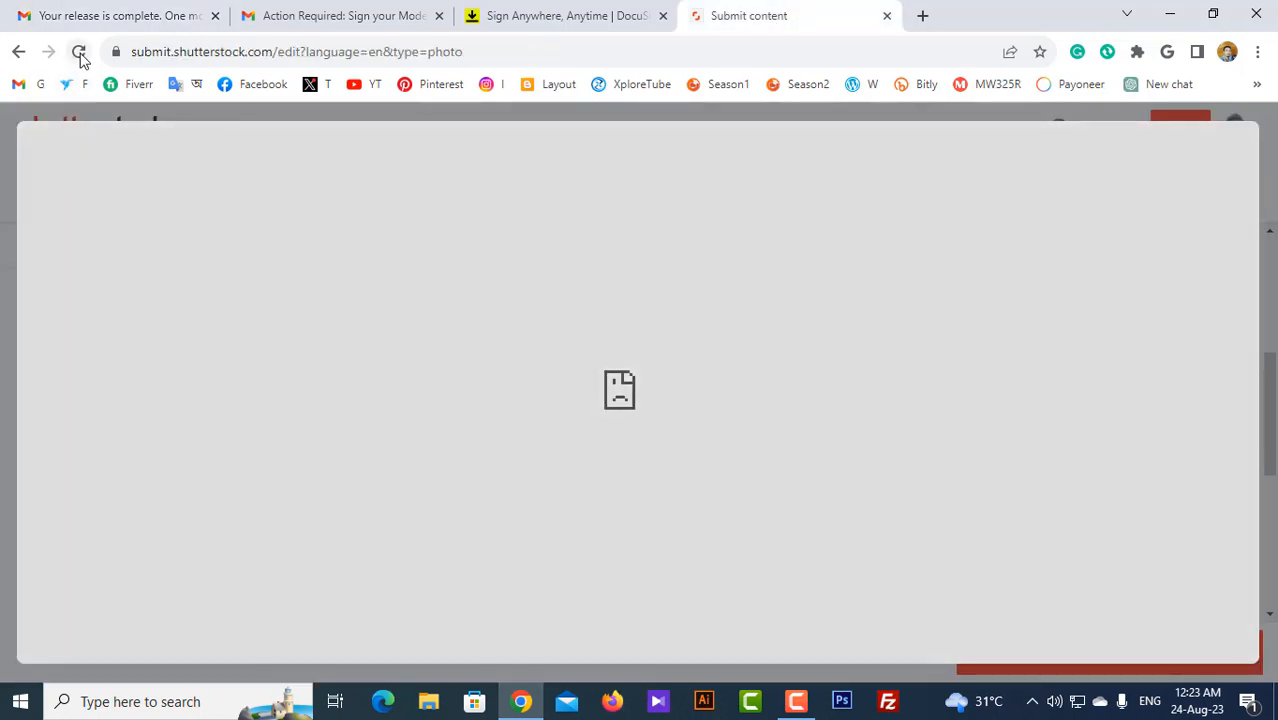
# Step: Reload the Submit content page, dismiss the feedback survey, and select the grocery-store portrait
pyautogui.click(79, 52)
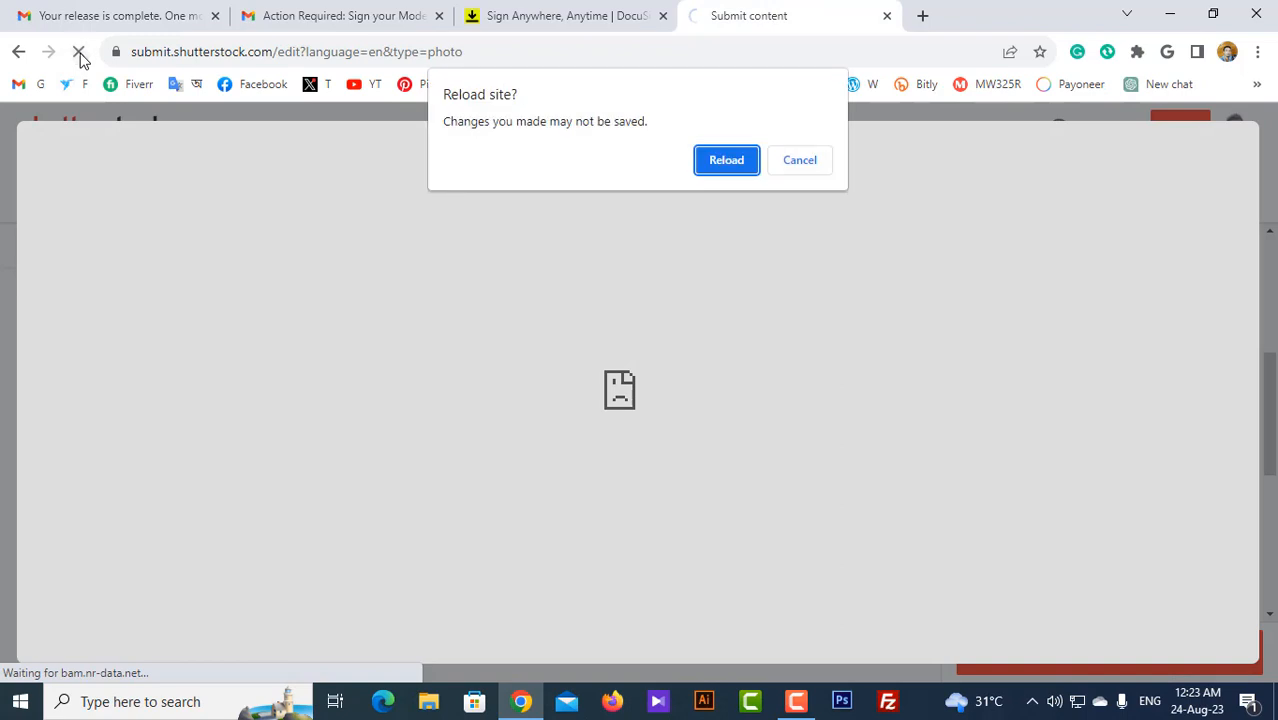
pyautogui.click(729, 160)
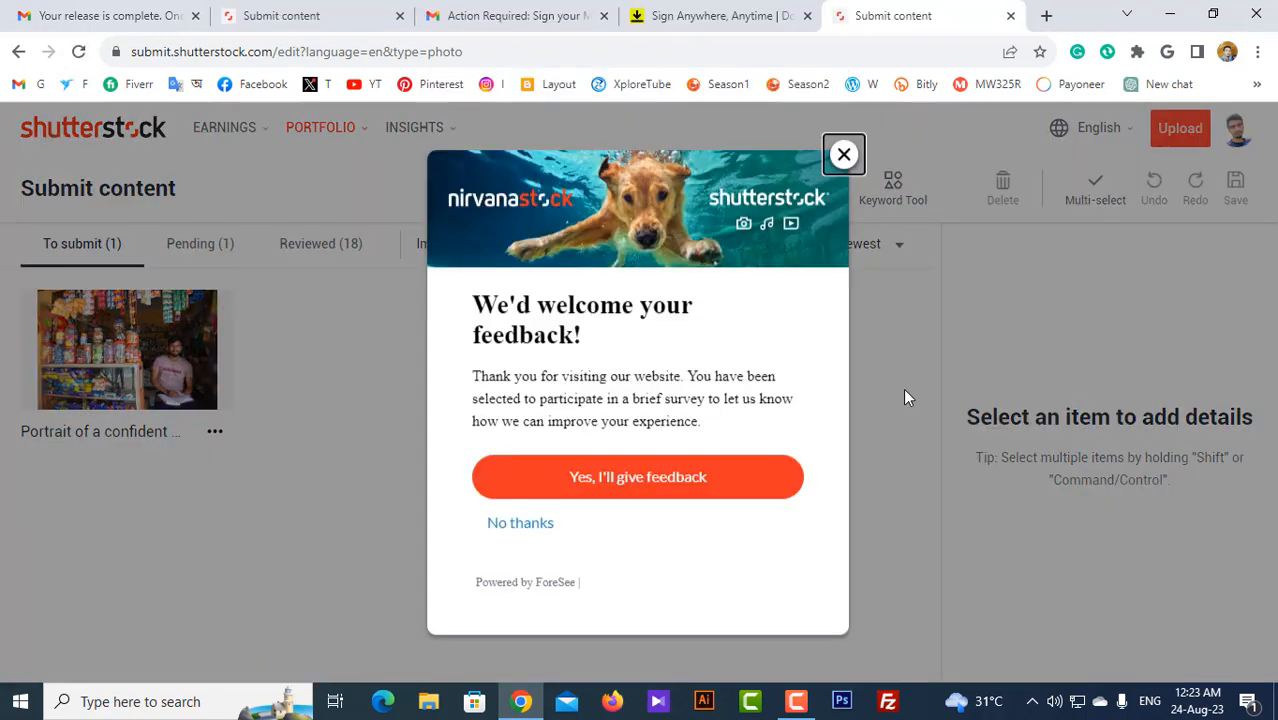
pyautogui.click(844, 156)
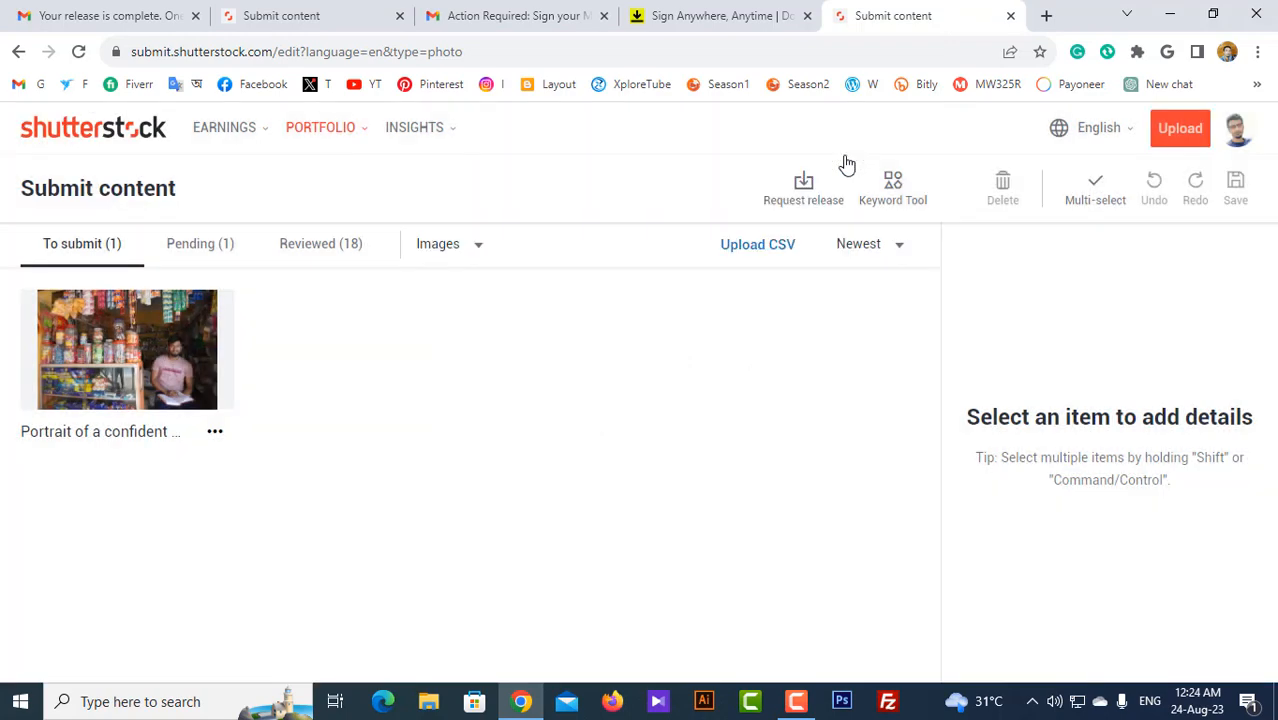
pyautogui.moveTo(158, 376)
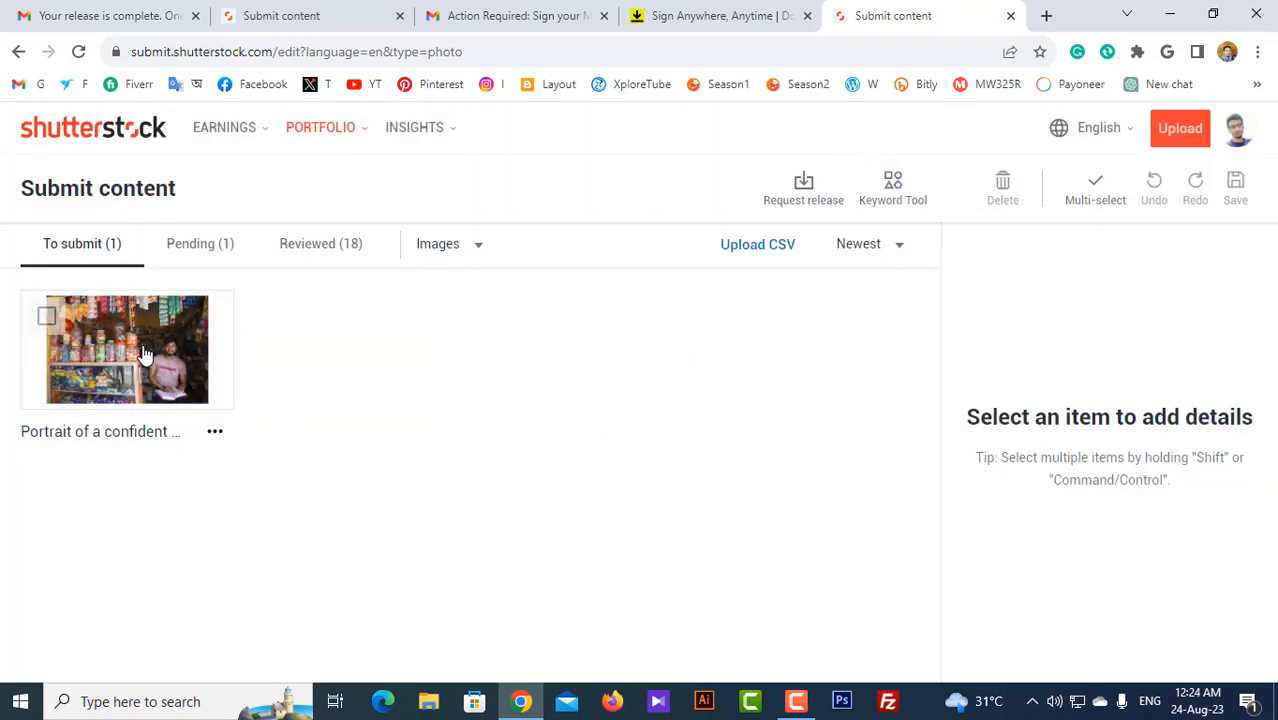
pyautogui.click(143, 353)
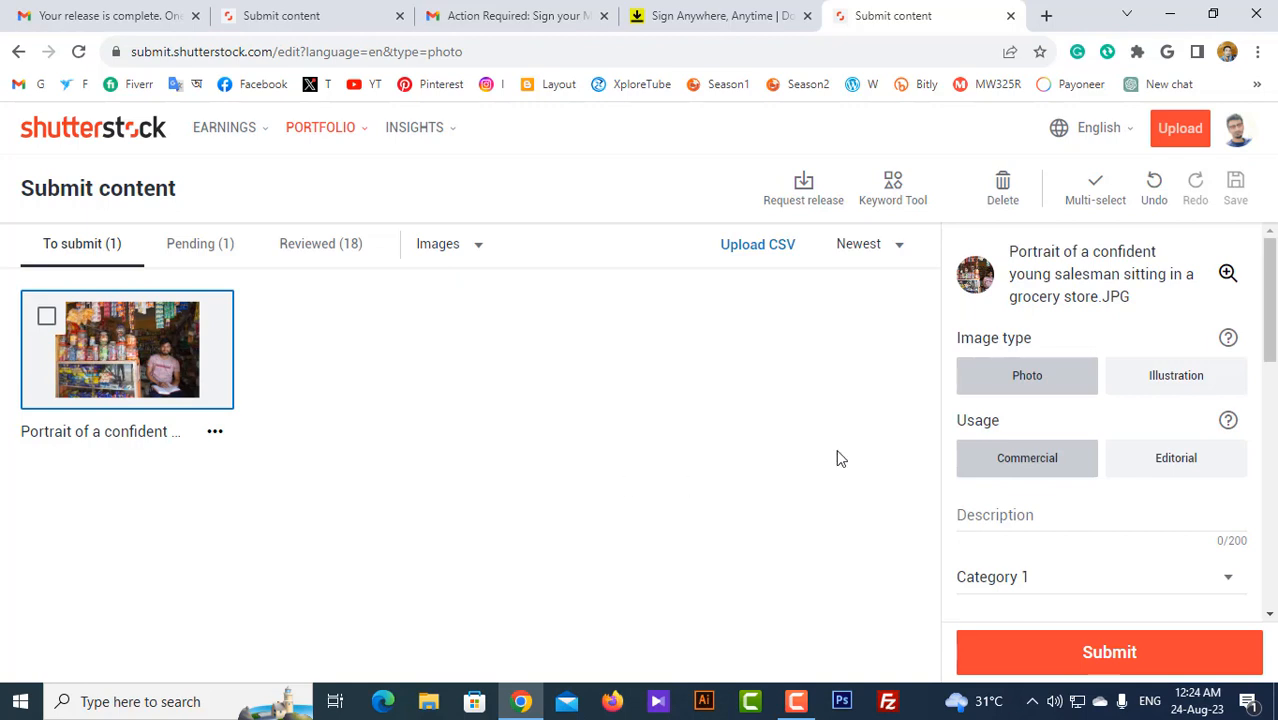
# Step: Copy the portrait's title and paste it as its Description
pyautogui.moveTo(1010, 252); pyautogui.dragTo(1099, 296)
pyautogui.hotkey('ctrl', 'c')
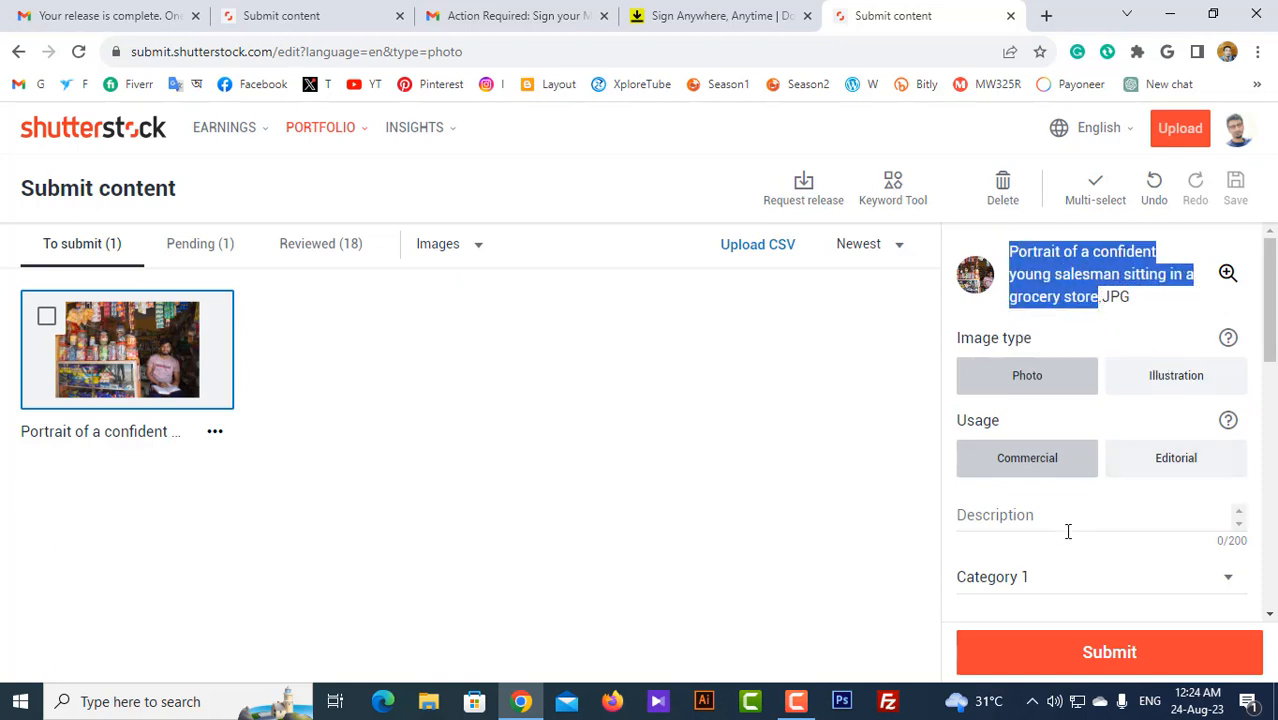
pyautogui.click(1010, 519)
pyautogui.hotkey('ctrl', 'v')
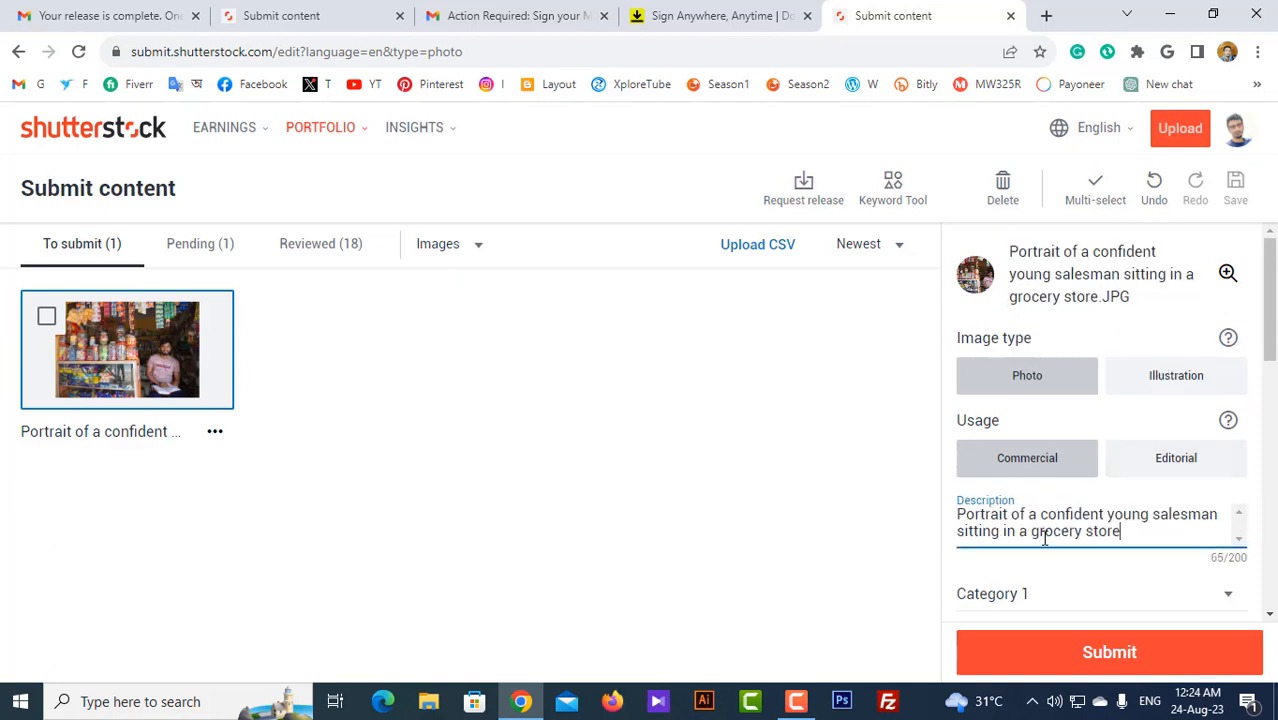
# Step: Set the portrait's categories to Business/Finance and People
pyautogui.scroll(-1, 1045, 538)
pyautogui.click(1040, 508)
pyautogui.scroll(-1, 1040, 512)
pyautogui.click(1045, 512)
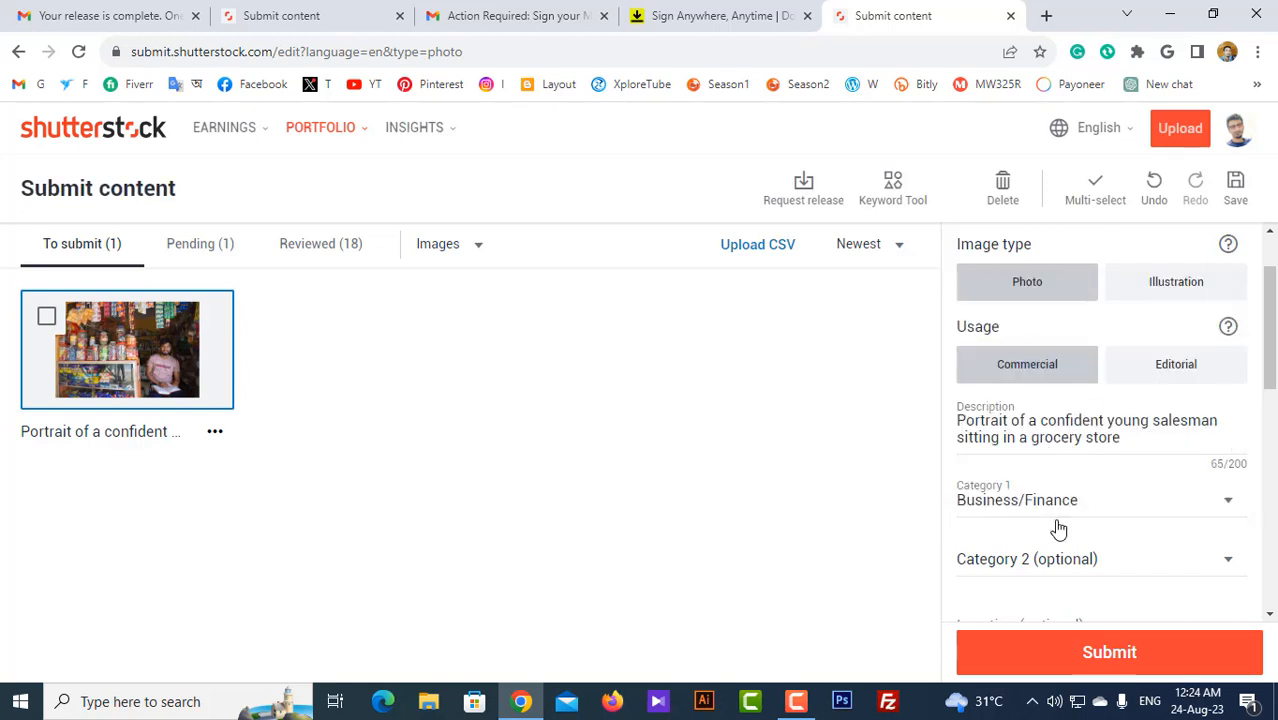
pyautogui.scroll(-1, 1053, 525)
pyautogui.click(1040, 478)
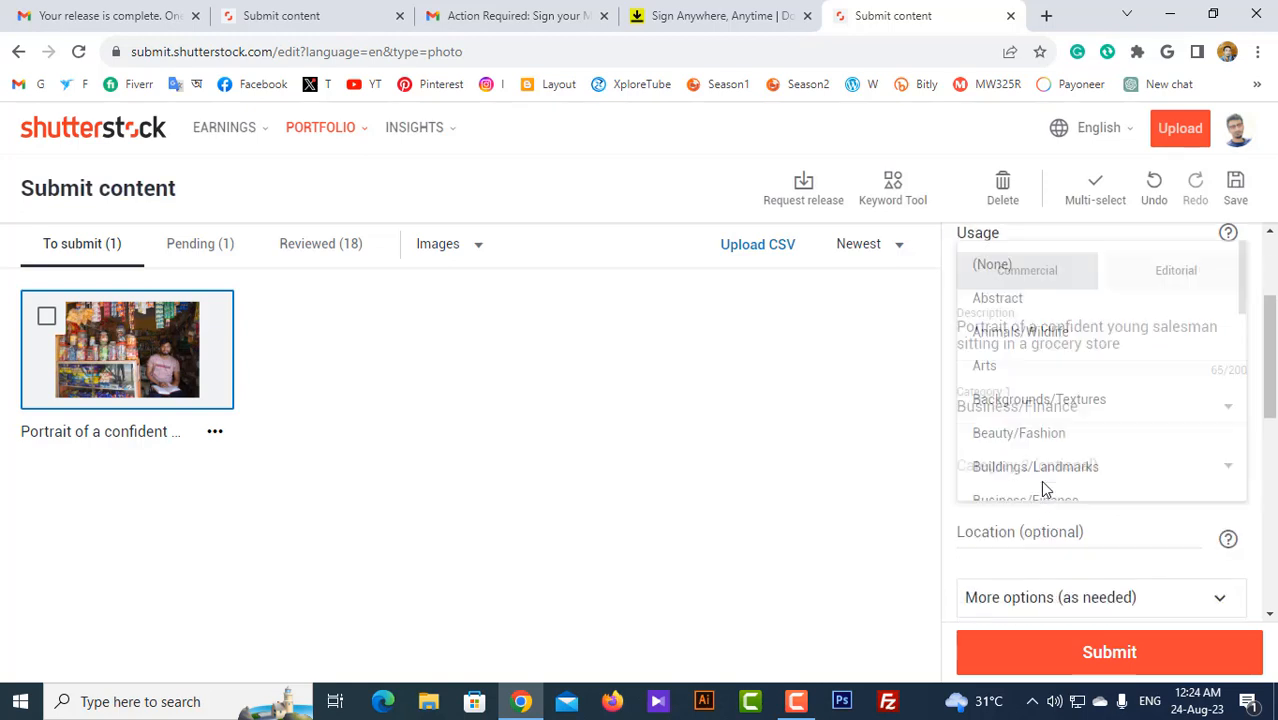
pyautogui.scroll(-3, 1041, 485)
pyautogui.click(1022, 437)
# Step: Set the location to Bangladesh and bring up the releases available to attach
pyautogui.scroll(-1, 1022, 440)
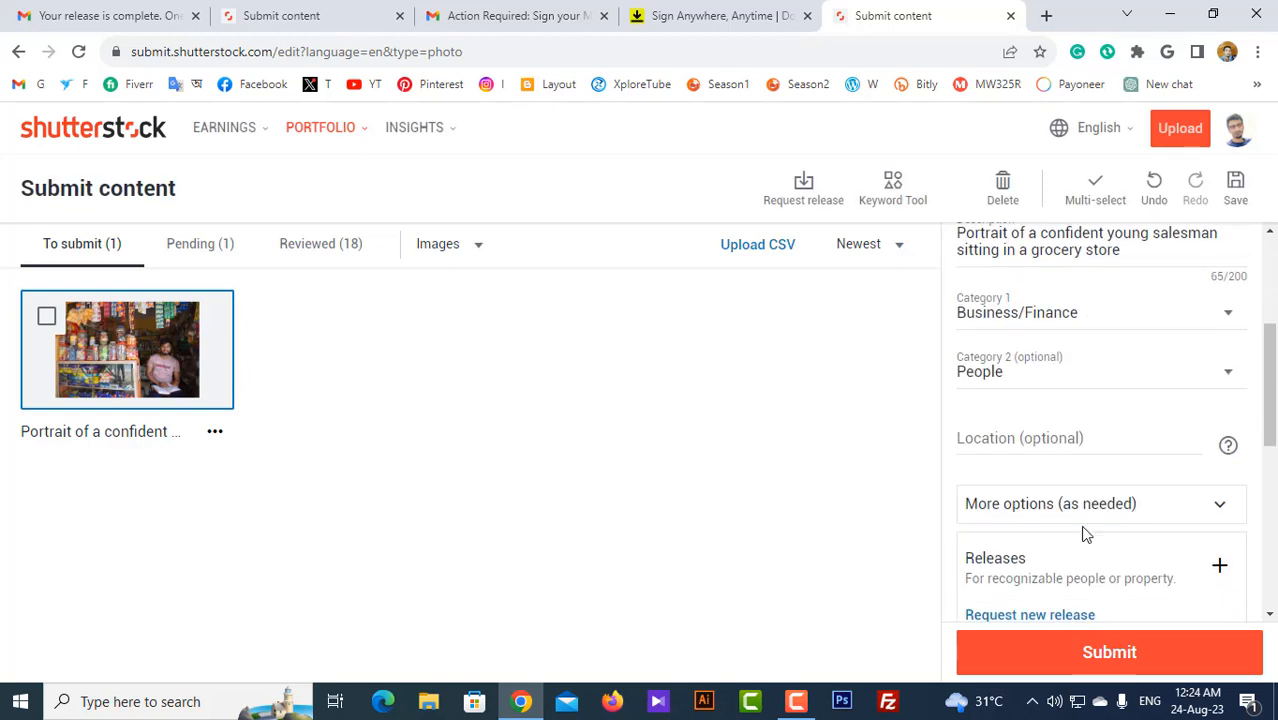
pyautogui.click(1046, 440)
pyautogui.click(1033, 470)
pyautogui.scroll(-1, 1061, 485)
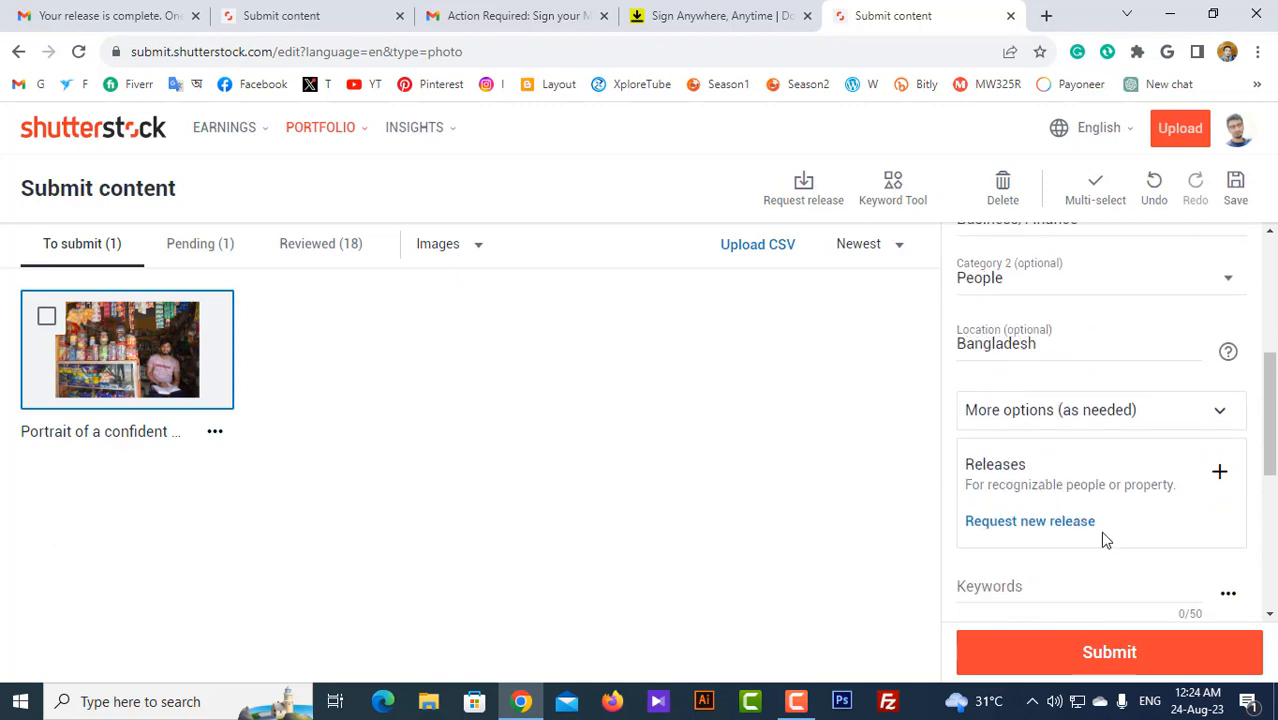
pyautogui.click(1220, 474)
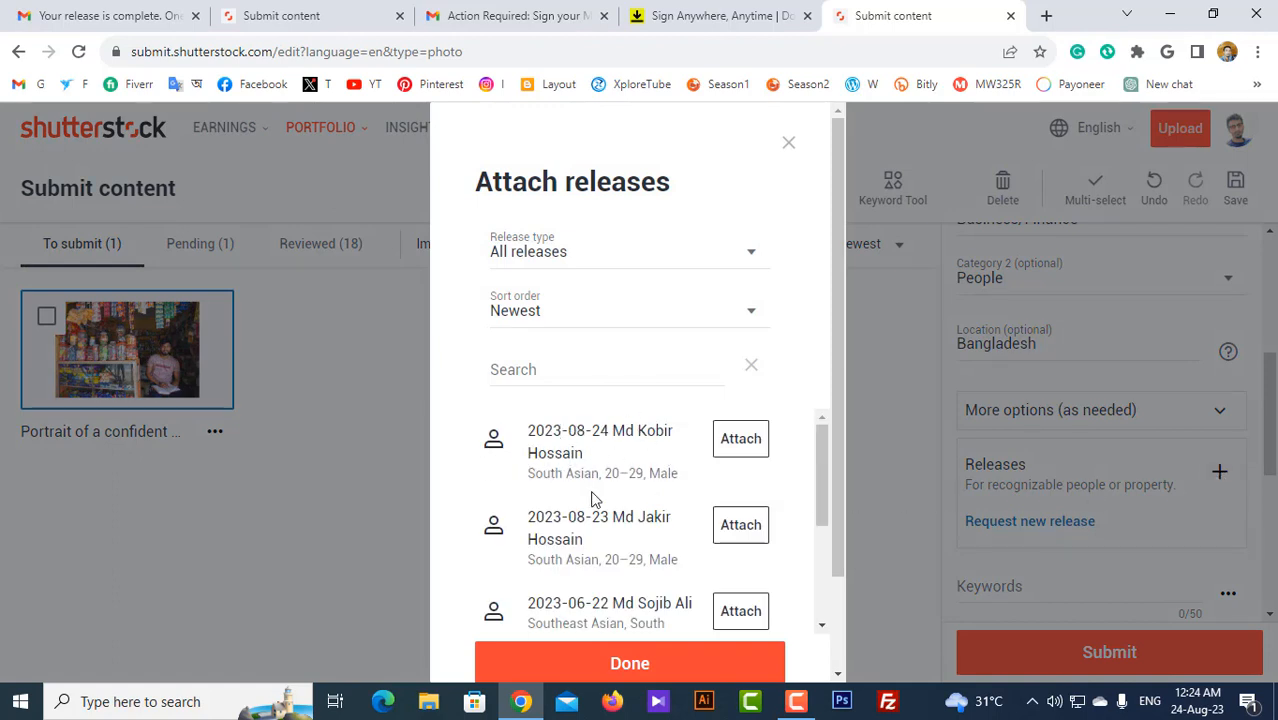
# Step: Attach the 2023-08-24 model release to the portrait and close the Attach releases dialog
pyautogui.click(743, 442)
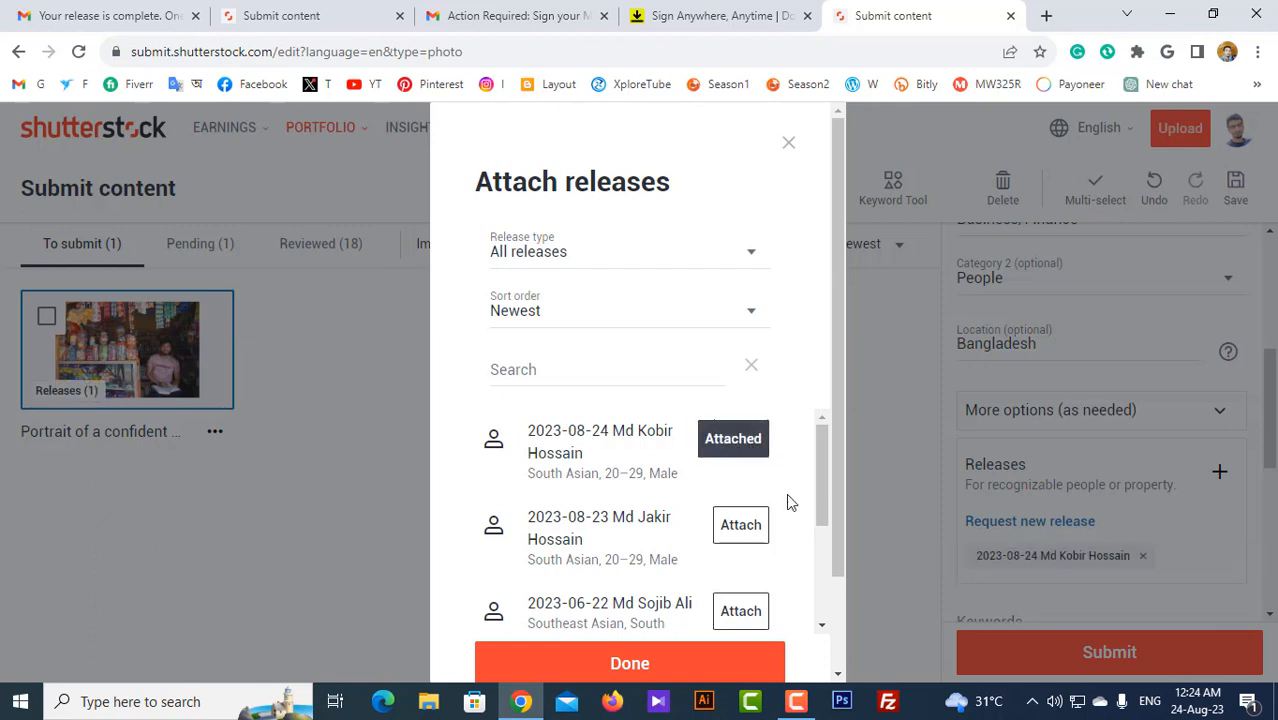
pyautogui.scroll(-2, 673, 582)
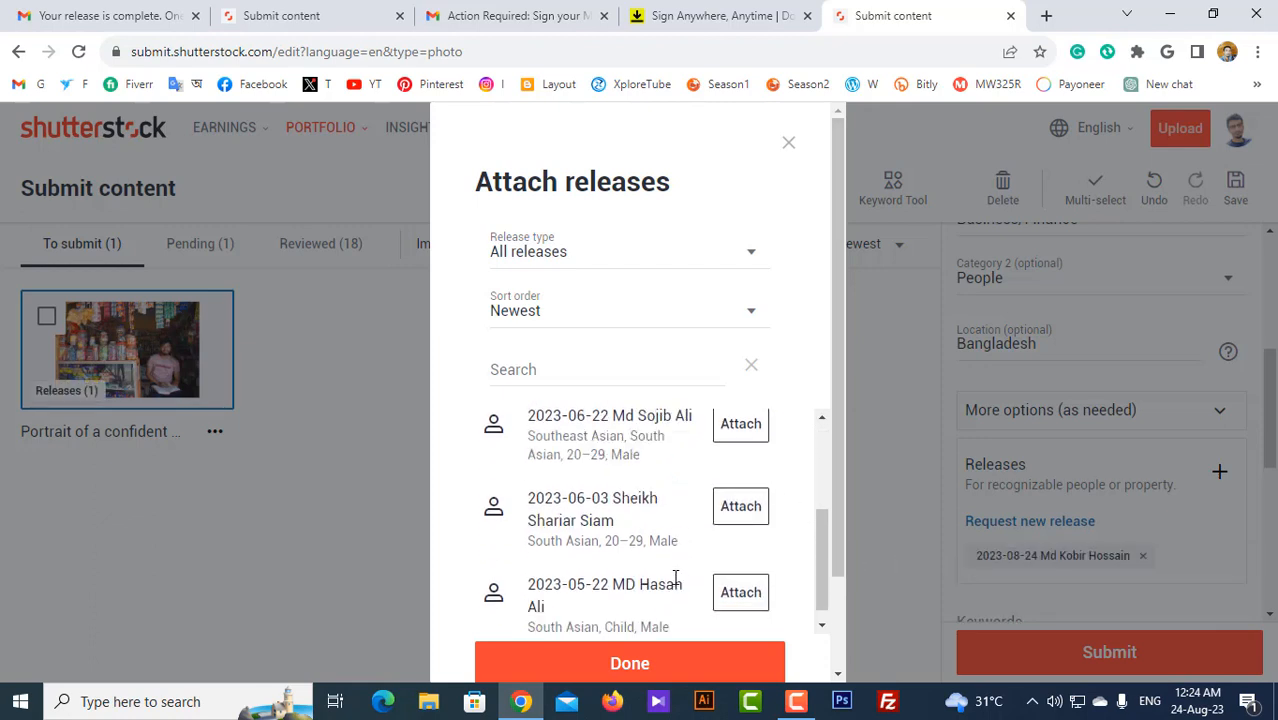
pyautogui.scroll(2, 676, 570)
pyautogui.scroll(-2, 676, 575)
pyautogui.scroll(-1, 620, 565)
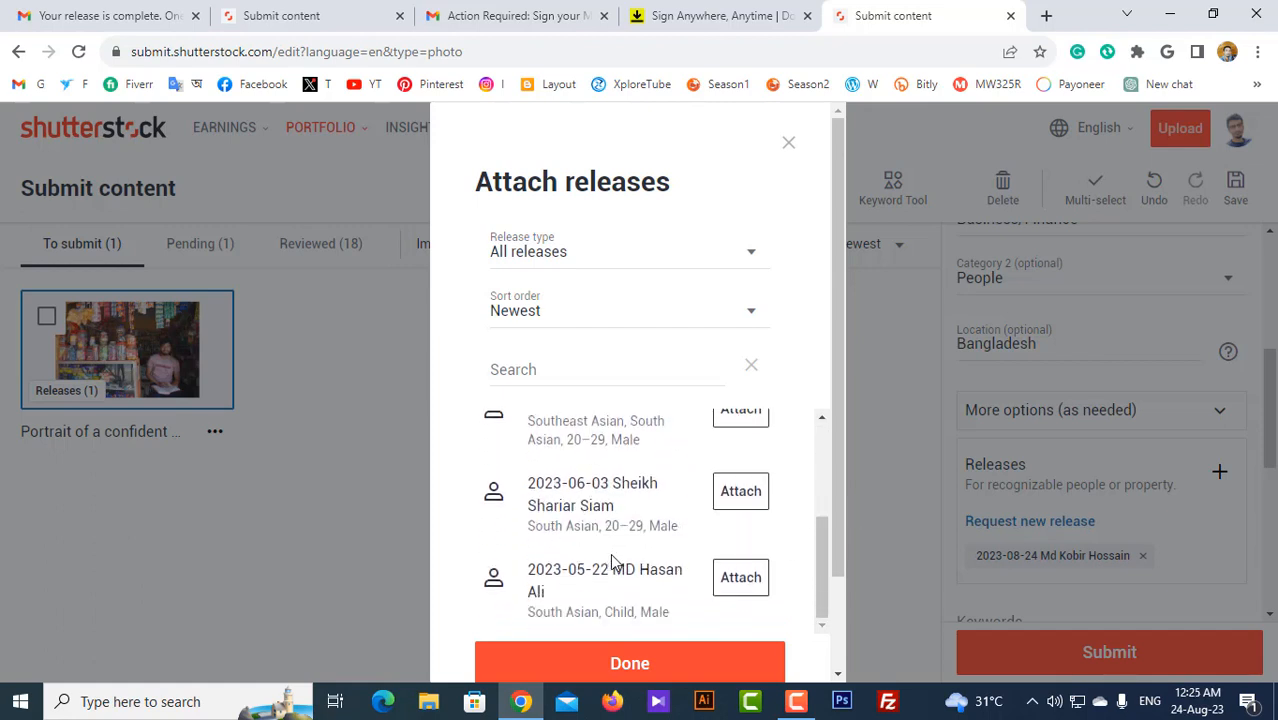
pyautogui.click(649, 670)
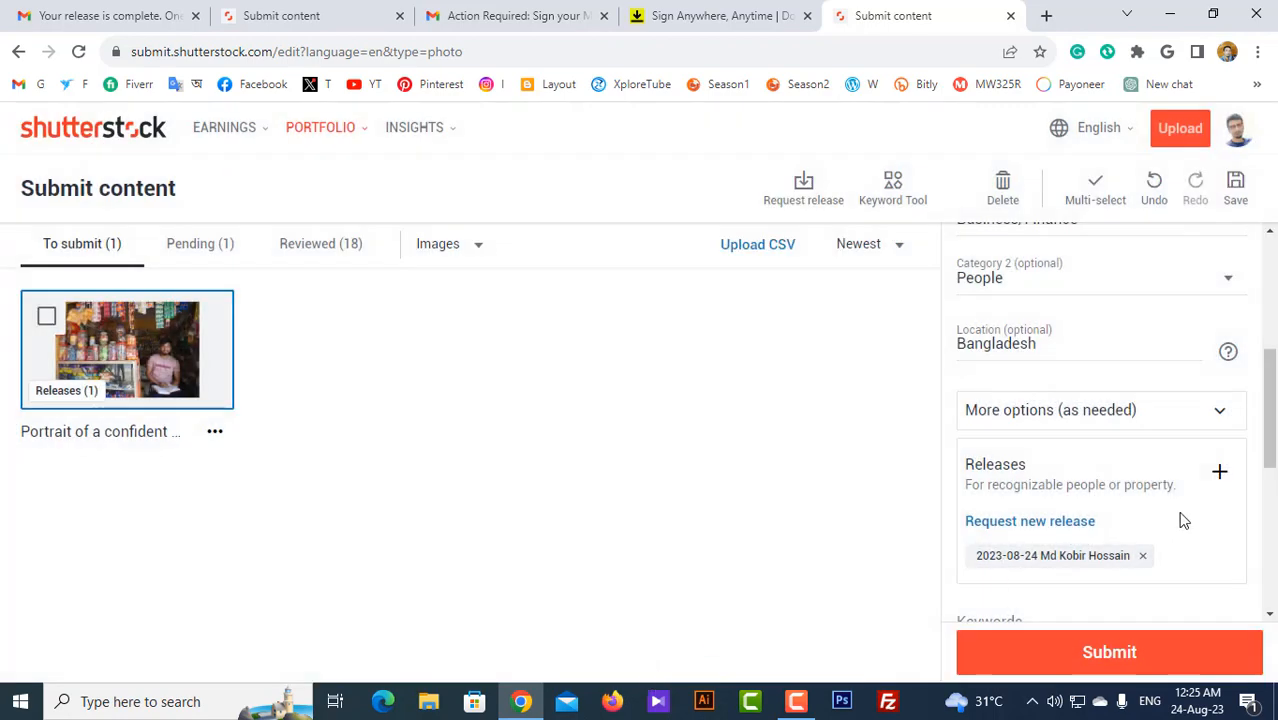
pyautogui.scroll(-2, 1182, 520)
# Step: Add all 25 keyword suggestions, submit the grocery-store portrait, and find it under Pending (2)
pyautogui.scroll(-3, 1172, 377)
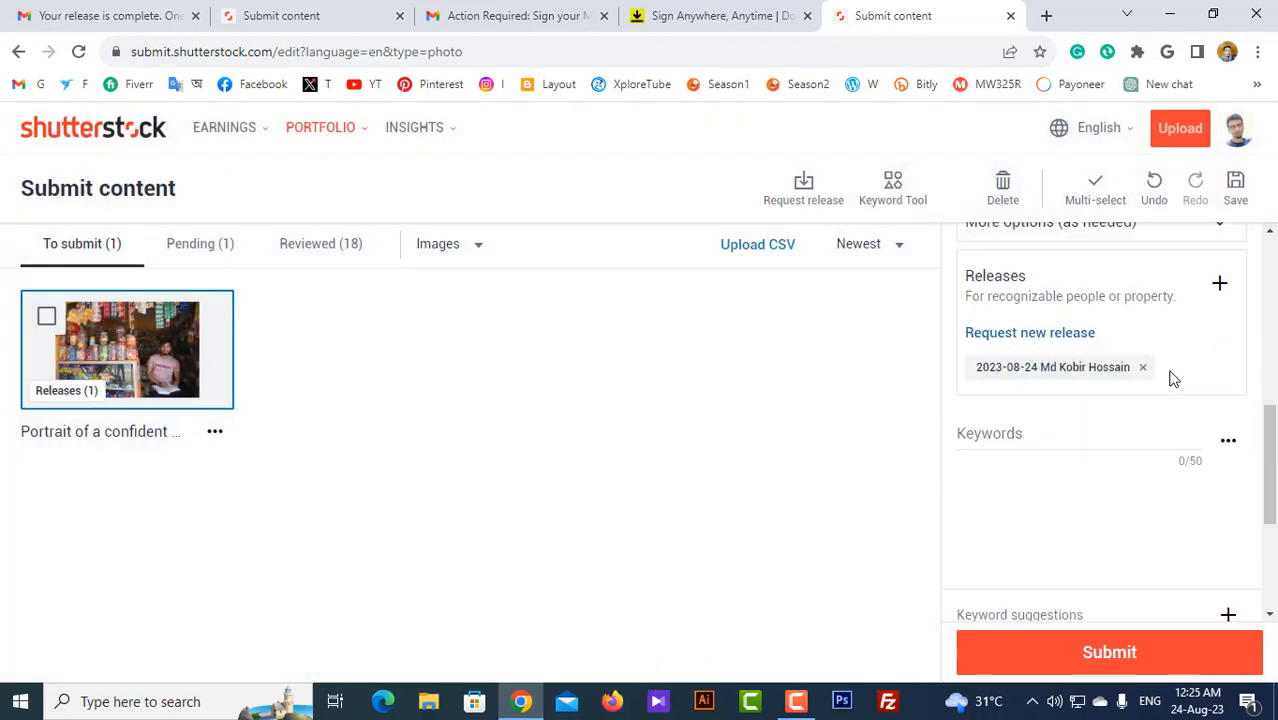
pyautogui.scroll(3, 1081, 366)
pyautogui.scroll(-1, 1070, 374)
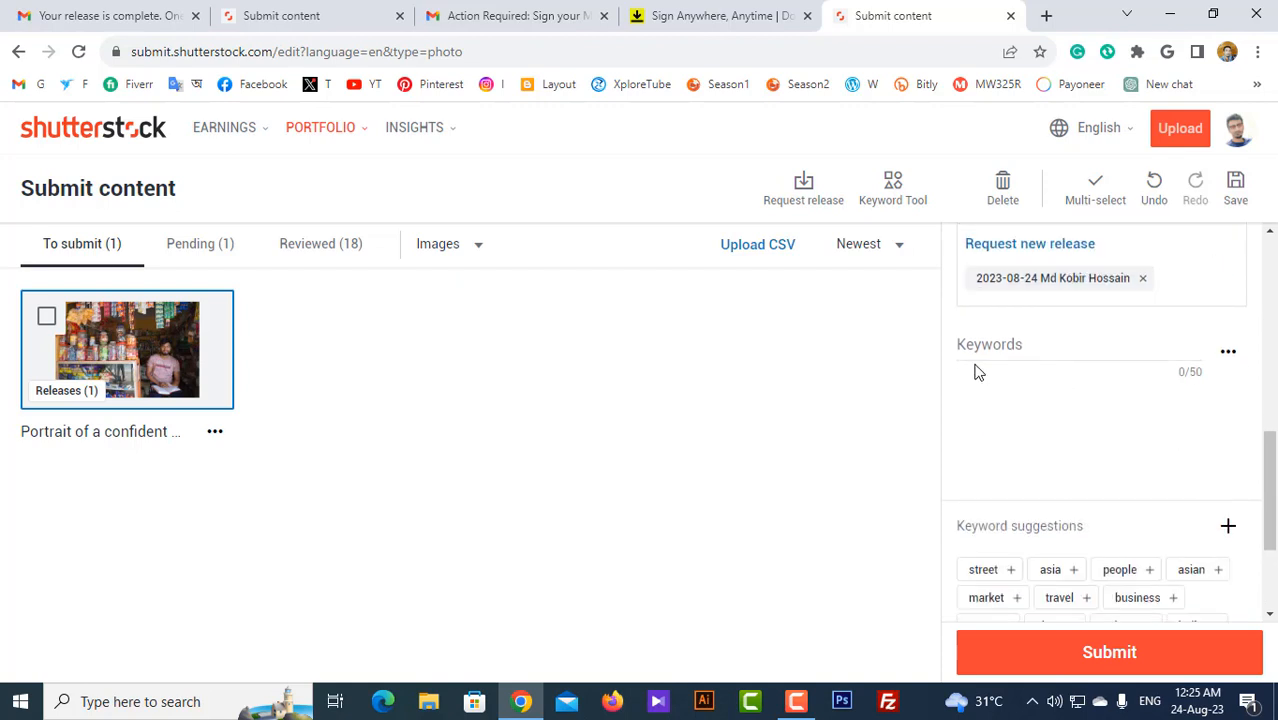
pyautogui.scroll(-2, 1084, 465)
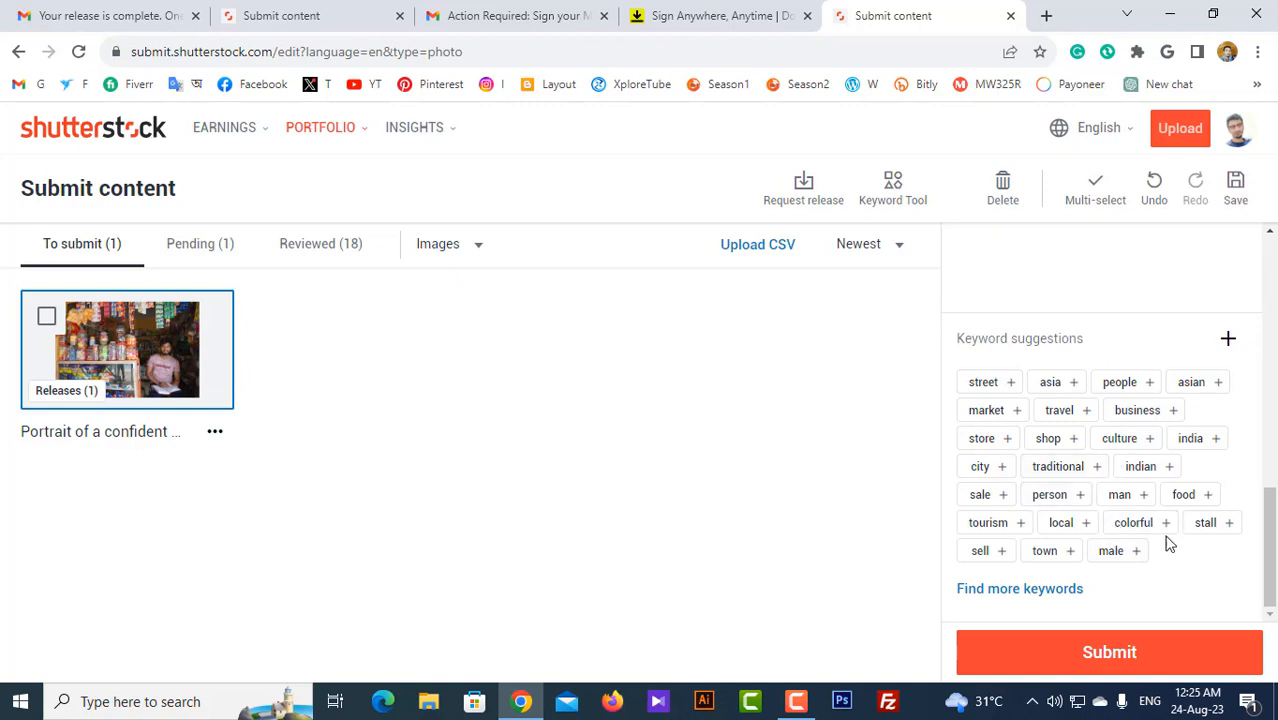
pyautogui.click(1229, 342)
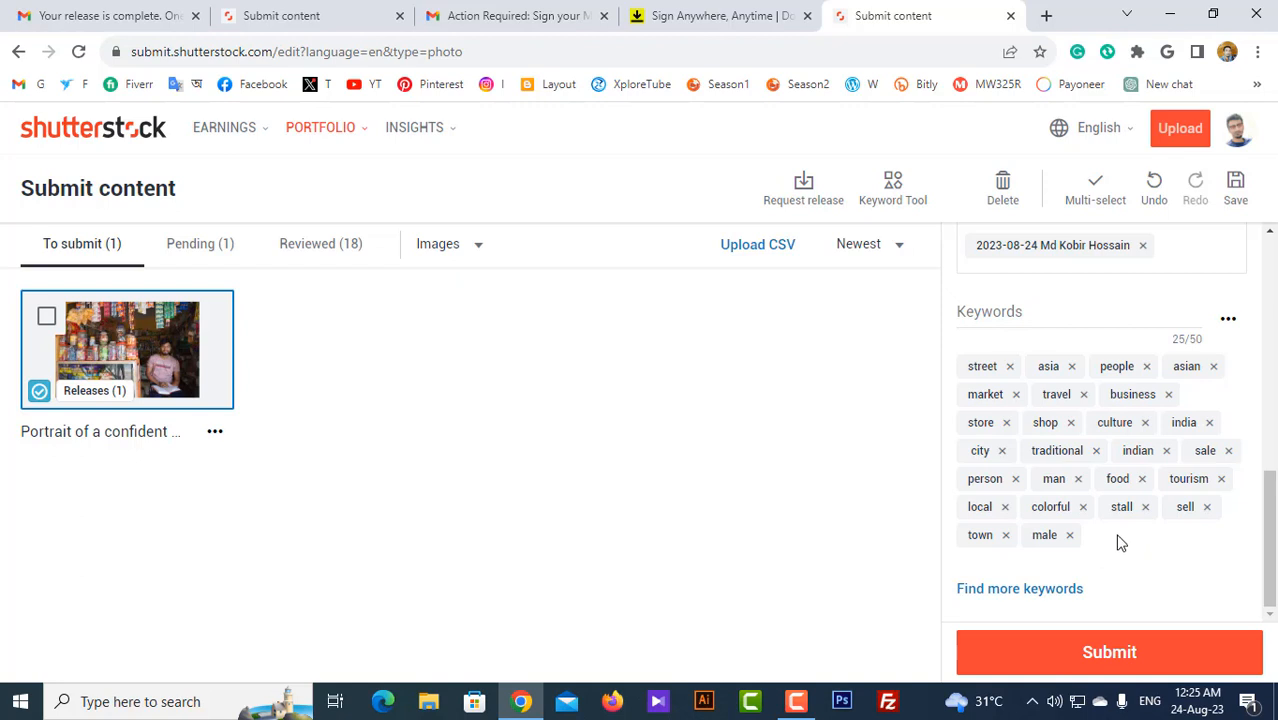
pyautogui.click(1120, 657)
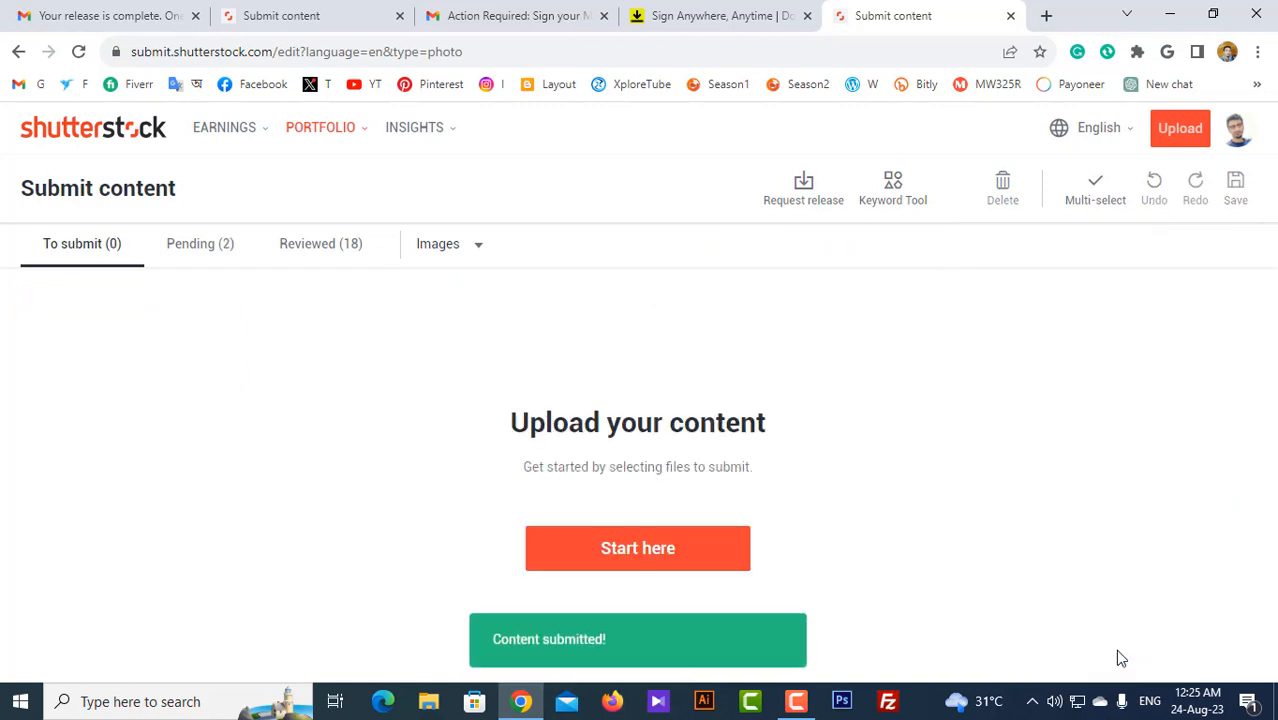
pyautogui.click(197, 249)
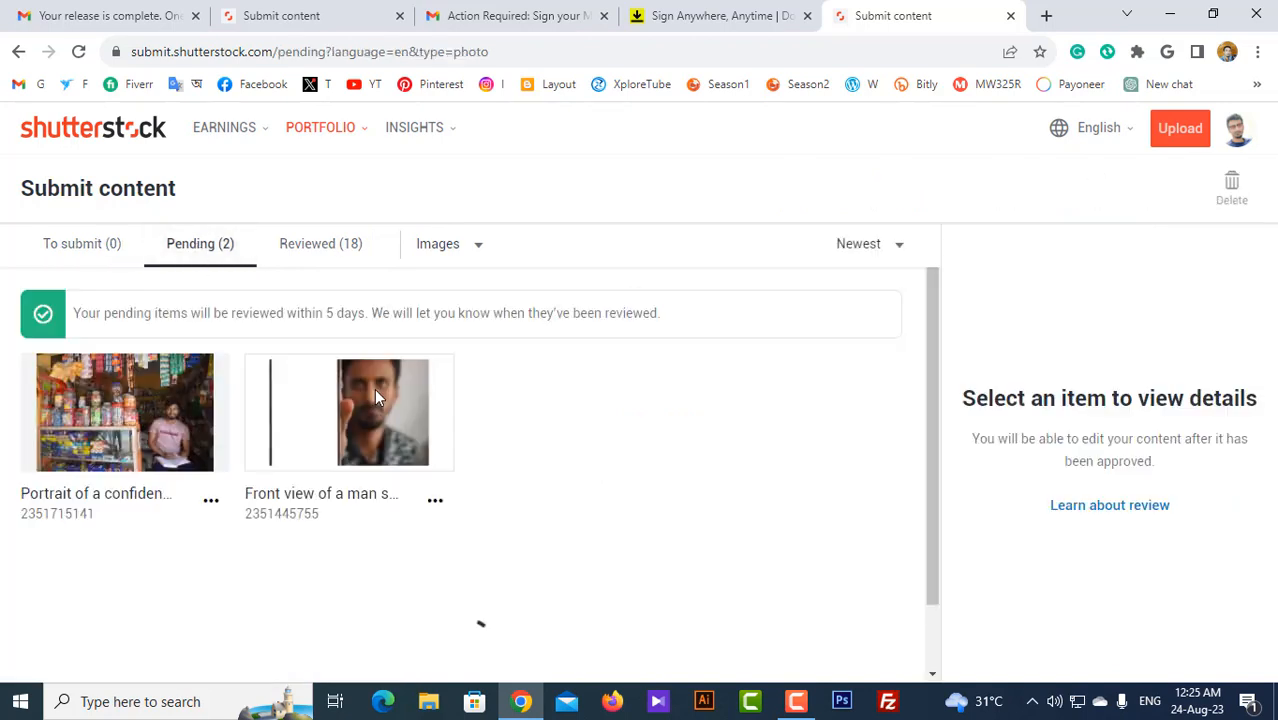